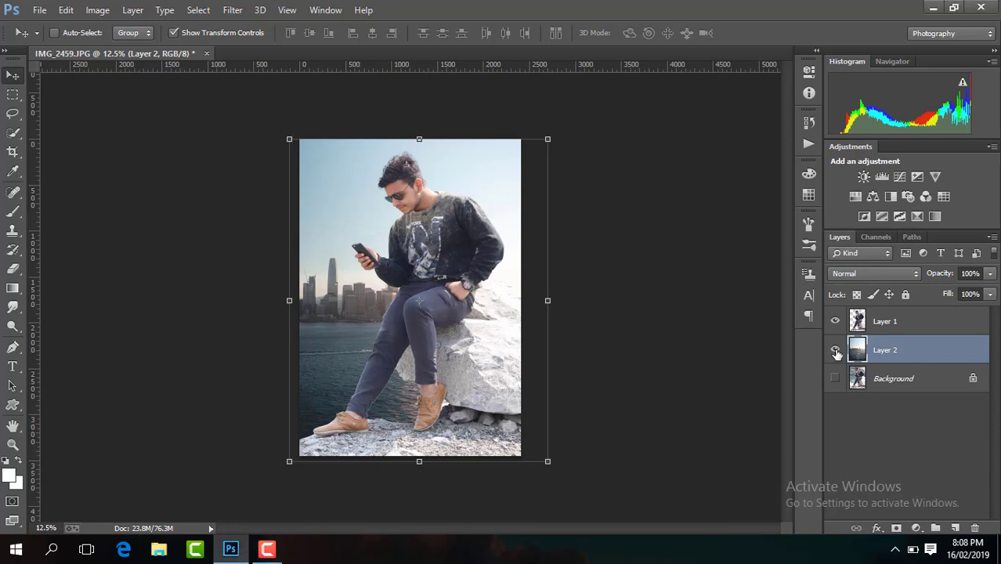
Step: Toggle layer visibility to compare the cut-out, then show the city backdrop behind him
{"action": "left_click", "coordinate": [835, 350]}
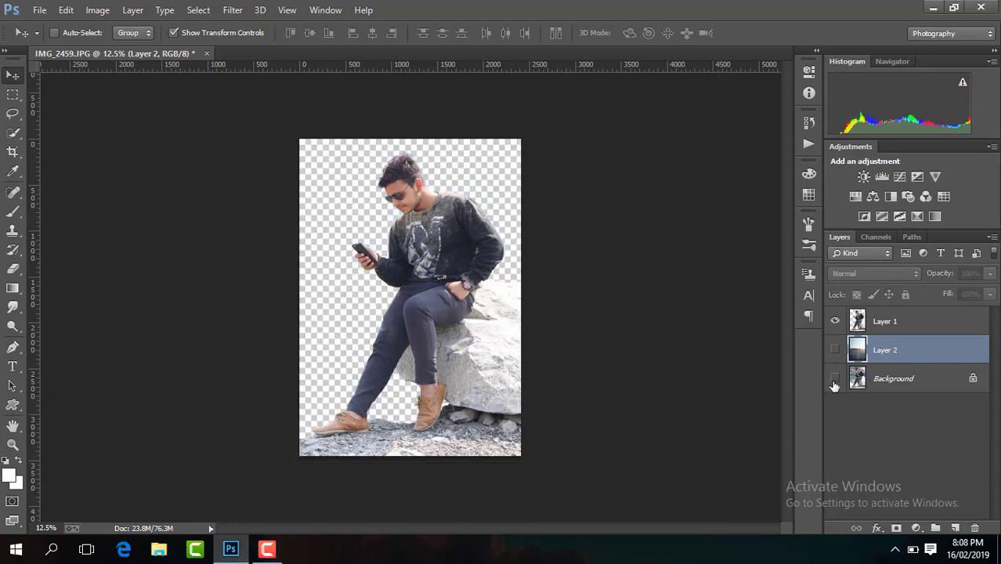
{"action": "left_click", "coordinate": [836, 379]}
{"action": "left_click", "coordinate": [836, 379]}
{"action": "left_click", "coordinate": [836, 379]}
{"action": "left_click", "coordinate": [836, 379]}
{"action": "left_click", "coordinate": [835, 350]}
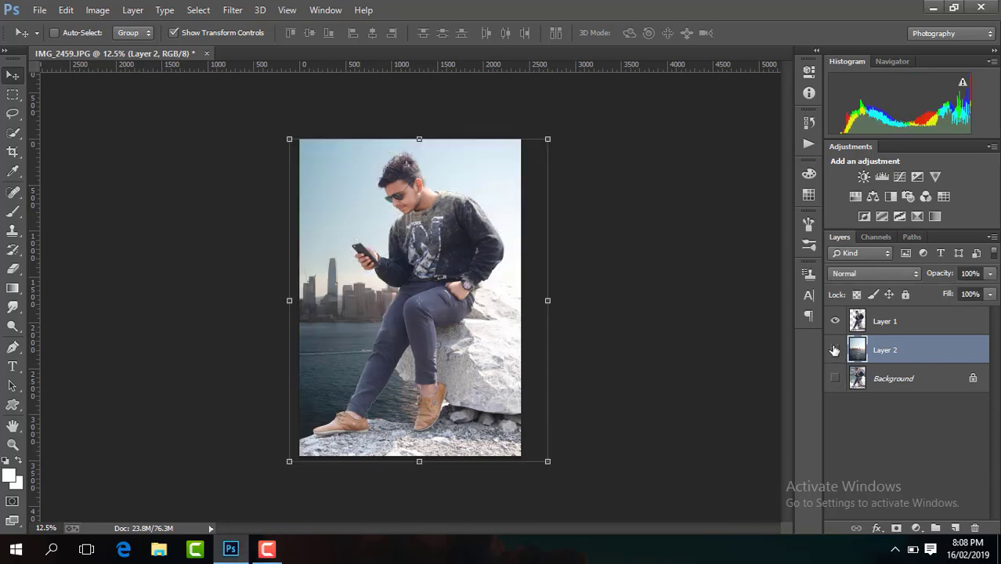
Step: Scale the man's Layer 1 down to about 99% with Free Transform
{"action": "left_click", "coordinate": [885, 321]}
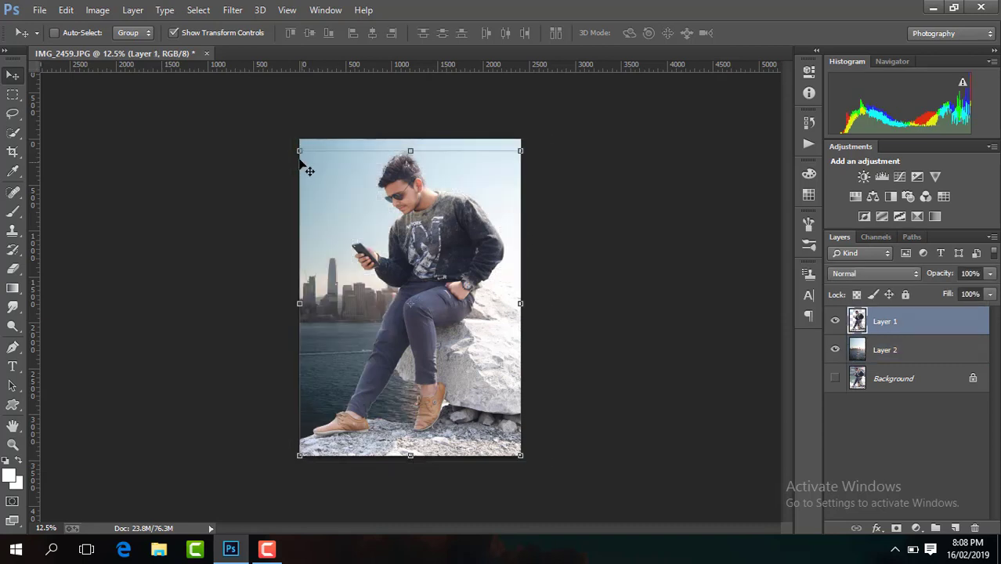
{"action": "mouse_move", "coordinate": [300, 150]}
{"action": "left_mouse_down"}
{"action": "mouse_move", "coordinate": [312, 168]}
{"action": "mouse_move", "coordinate": [300, 154]}
{"action": "left_mouse_up"}
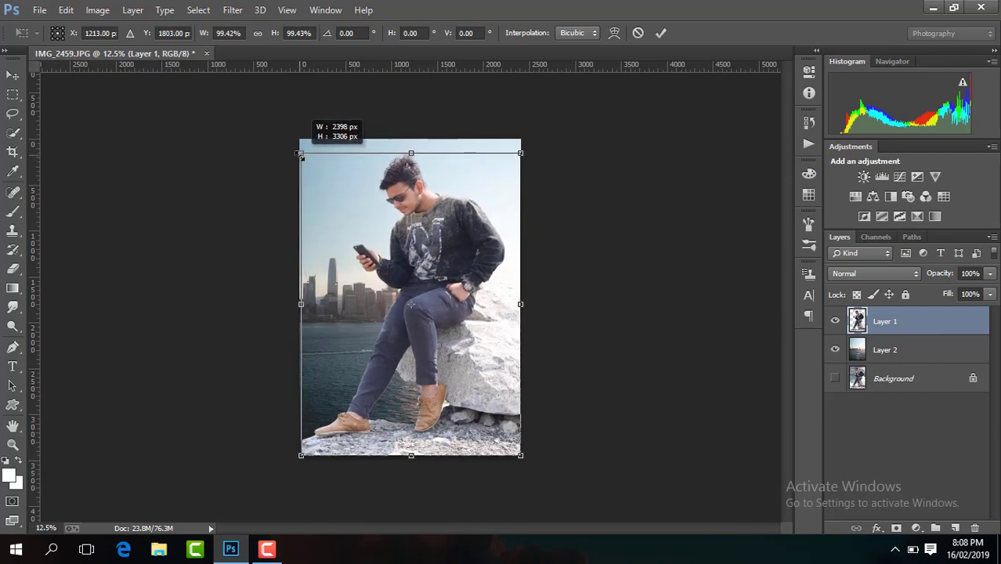
{"action": "left_click", "coordinate": [638, 32]}
Step: Apply Shadows/Highlights with 35% shadows to the man's layer
{"action": "left_click", "coordinate": [97, 10]}
{"action": "mouse_move", "coordinate": [119, 47]}
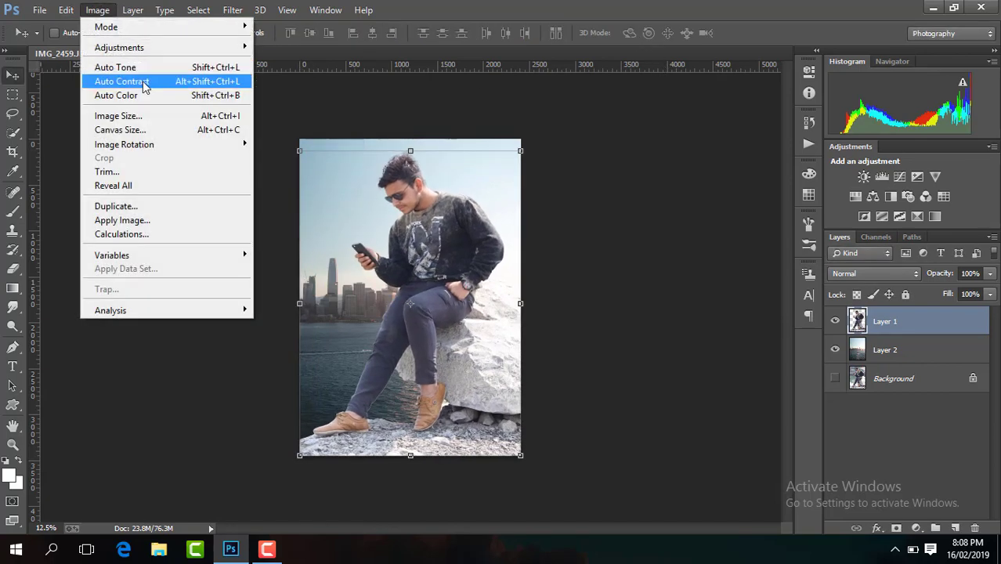
{"action": "left_click", "coordinate": [388, 296]}
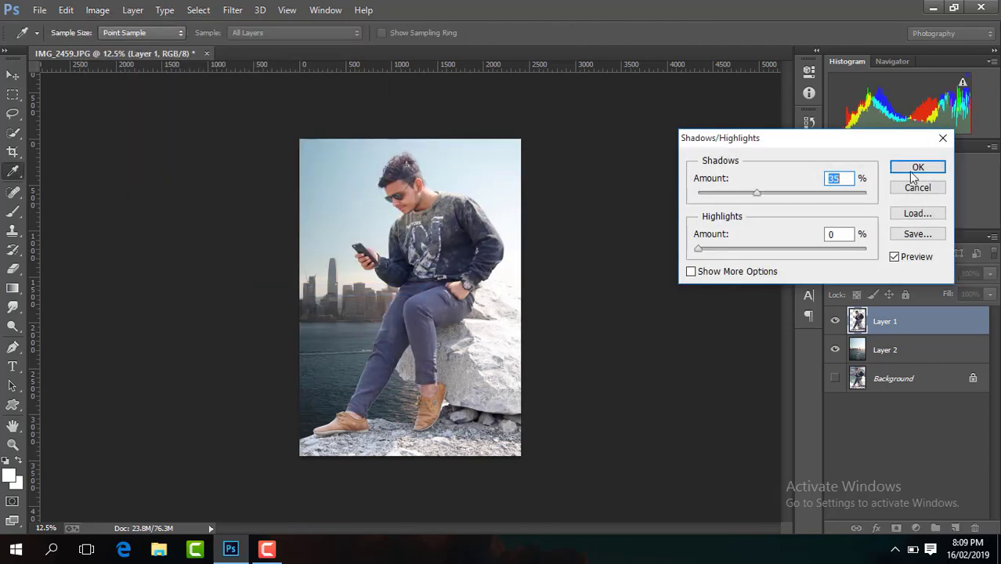
{"action": "left_click", "coordinate": [933, 169]}
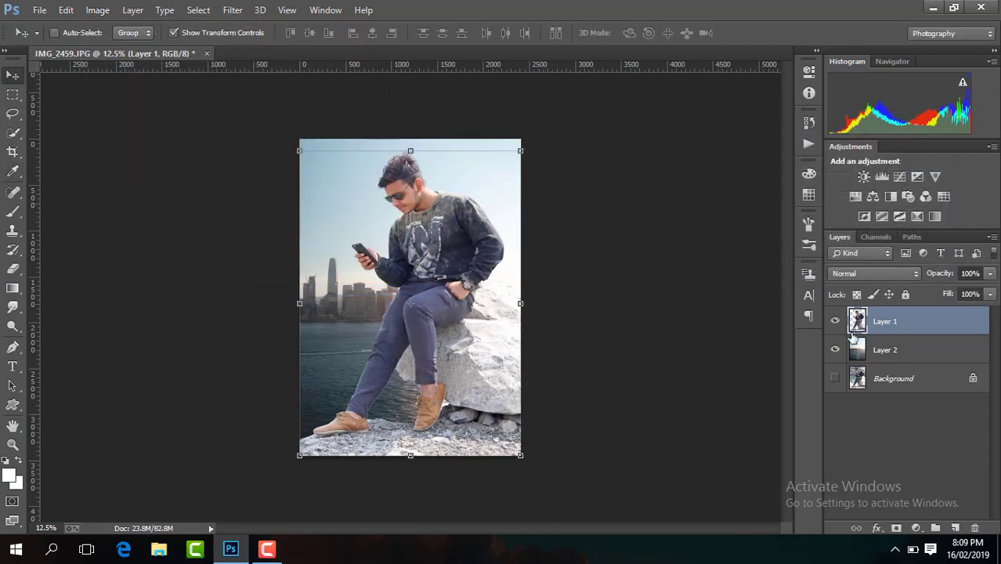
Step: Select the city backdrop layer and crop the image
{"action": "left_click", "coordinate": [879, 352]}
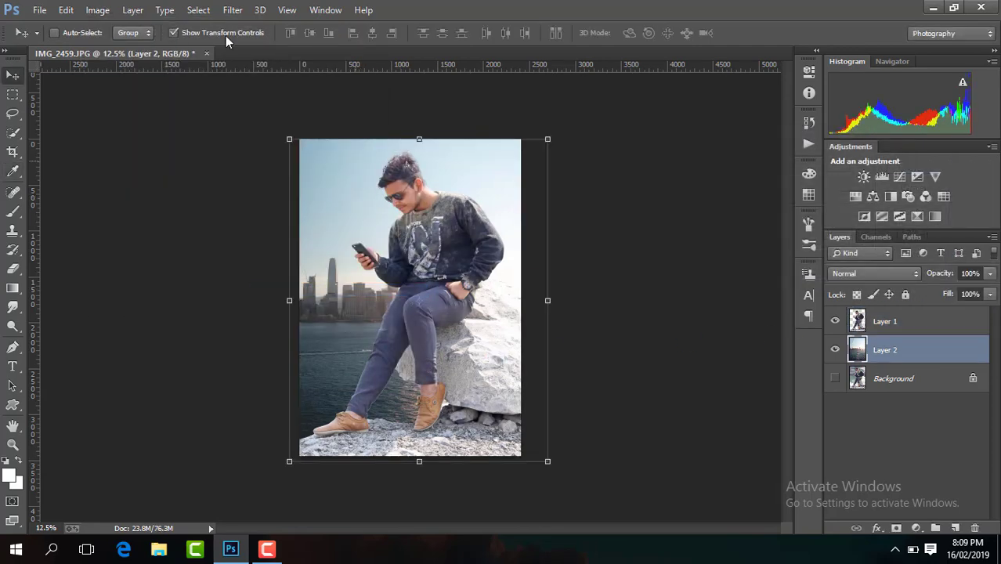
{"action": "left_click", "coordinate": [13, 152]}
{"action": "left_click", "coordinate": [677, 34]}
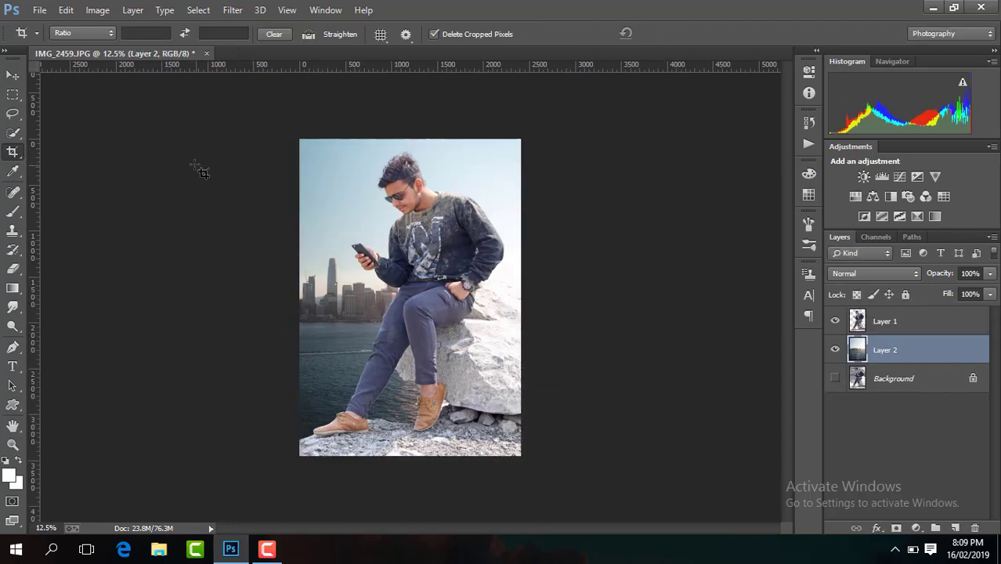
Step: Apply the same 35% Shadows/Highlights lift to the city backdrop
{"action": "left_click", "coordinate": [232, 9]}
{"action": "mouse_move", "coordinate": [119, 47]}
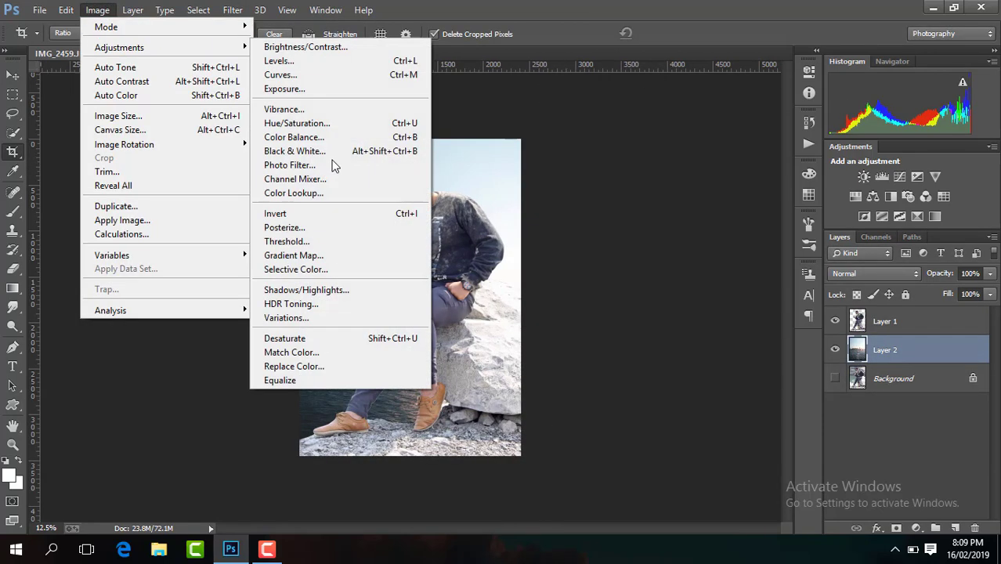
{"action": "left_click", "coordinate": [385, 290]}
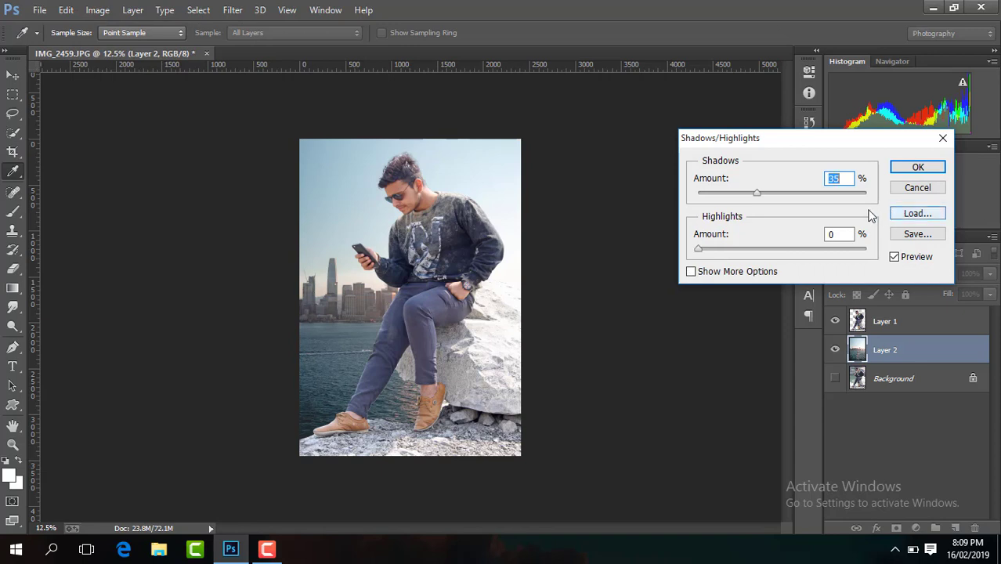
{"action": "left_click", "coordinate": [918, 167]}
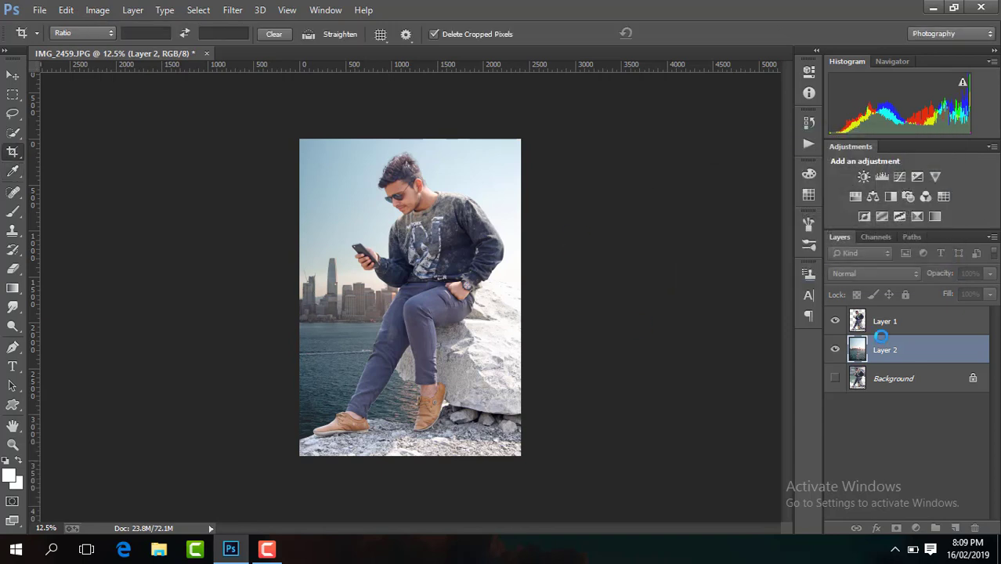
{"action": "left_click", "coordinate": [968, 321]}
{"action": "left_click", "coordinate": [232, 10]}
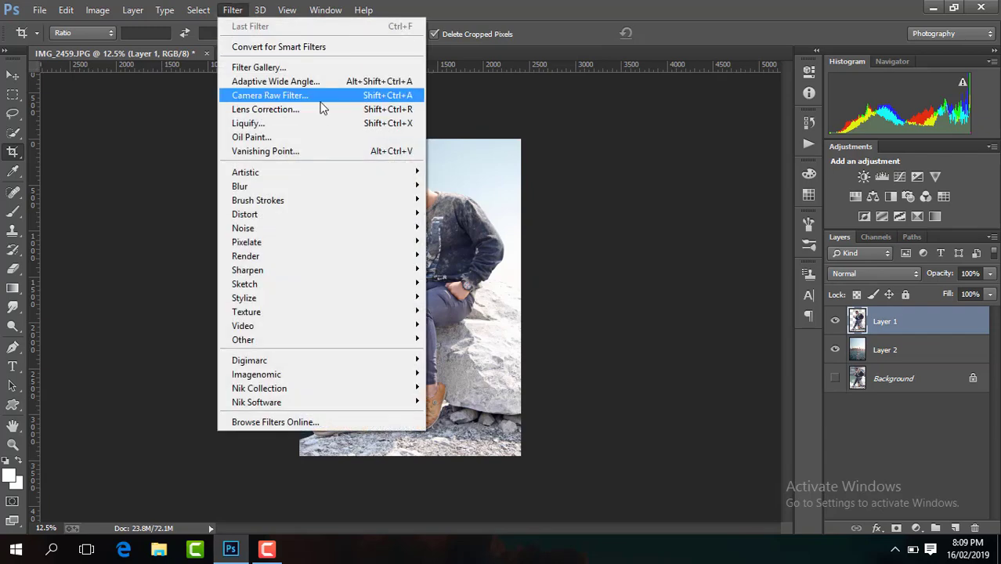
Step: In Camera Raw, set Highlights -100, Shadows +33, Contrast +36, Blacks -48, Clarity +15, Vibrance +15
{"action": "left_click", "coordinate": [320, 102]}
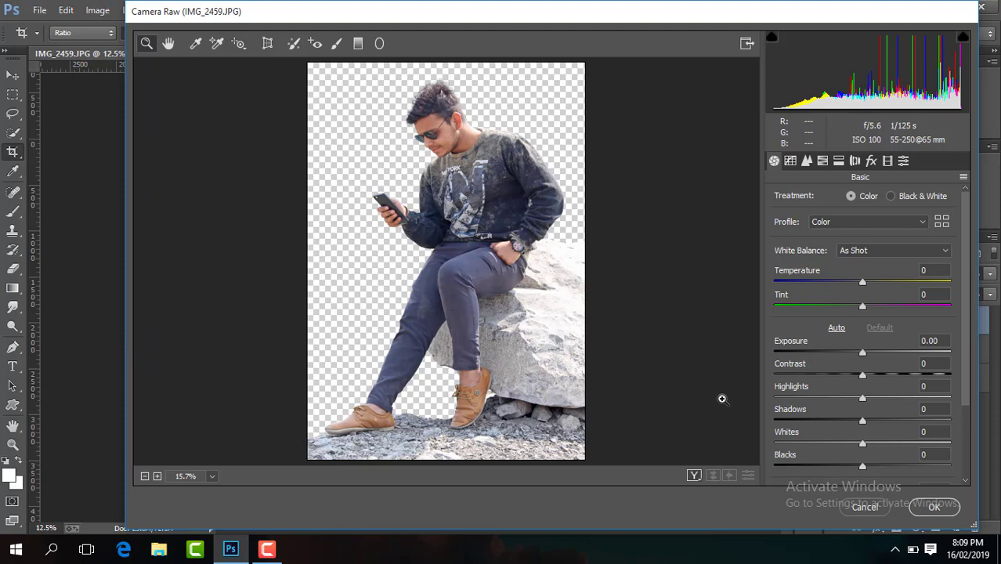
{"action": "left_click_drag", "start_coordinate": [862, 400], "coordinate": [771, 400]}
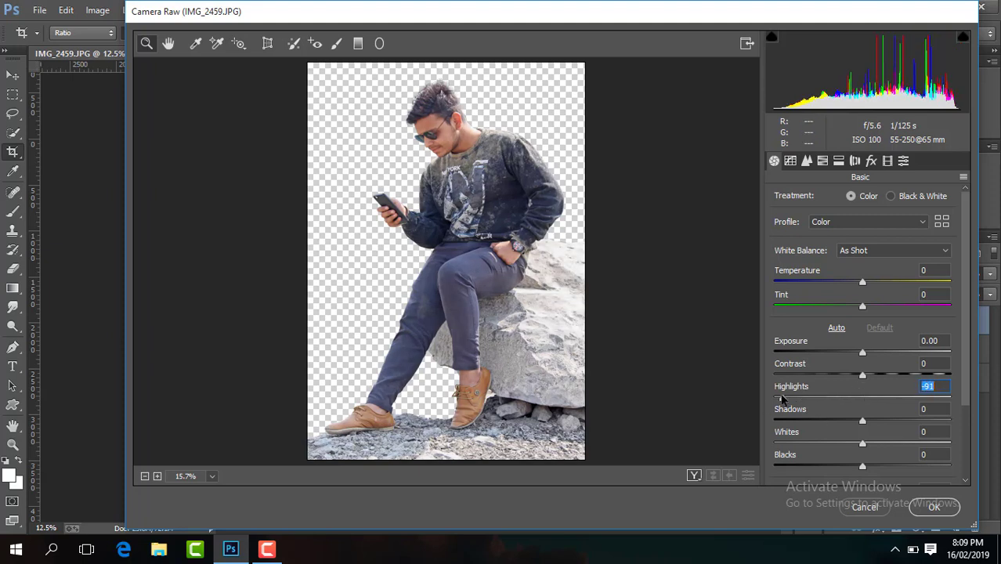
{"action": "left_click_drag", "start_coordinate": [864, 422], "coordinate": [886, 410]}
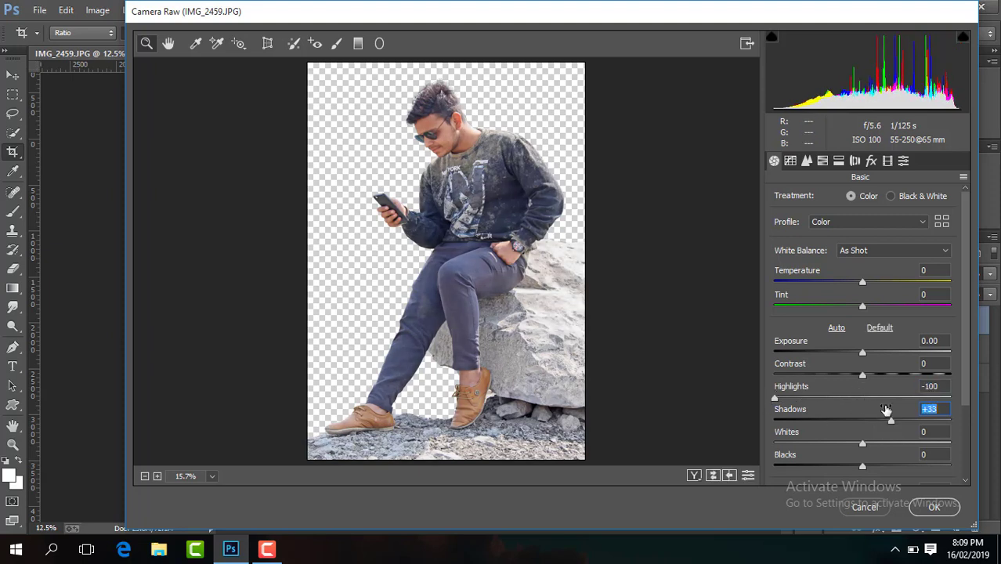
{"action": "left_click_drag", "start_coordinate": [862, 375], "coordinate": [894, 376]}
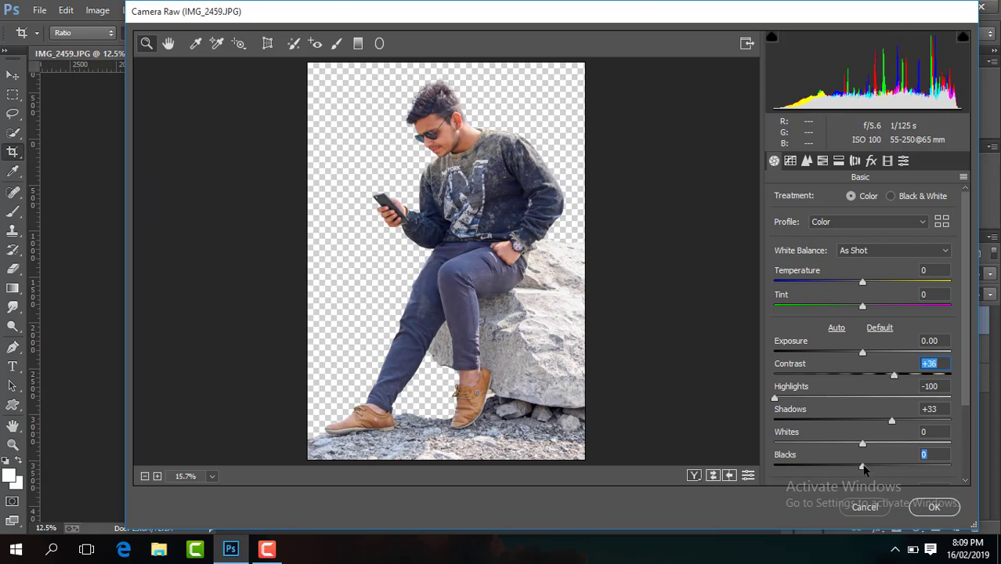
{"action": "left_click_drag", "start_coordinate": [863, 468], "coordinate": [821, 467]}
{"action": "left_click_drag", "start_coordinate": [968, 363], "coordinate": [973, 404]}
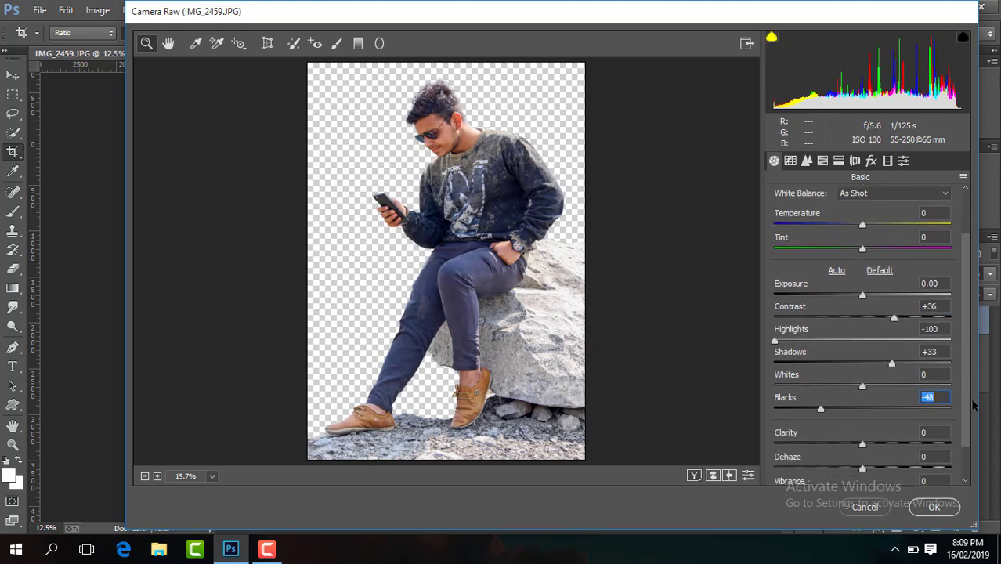
{"action": "left_click_drag", "start_coordinate": [861, 442], "coordinate": [876, 443]}
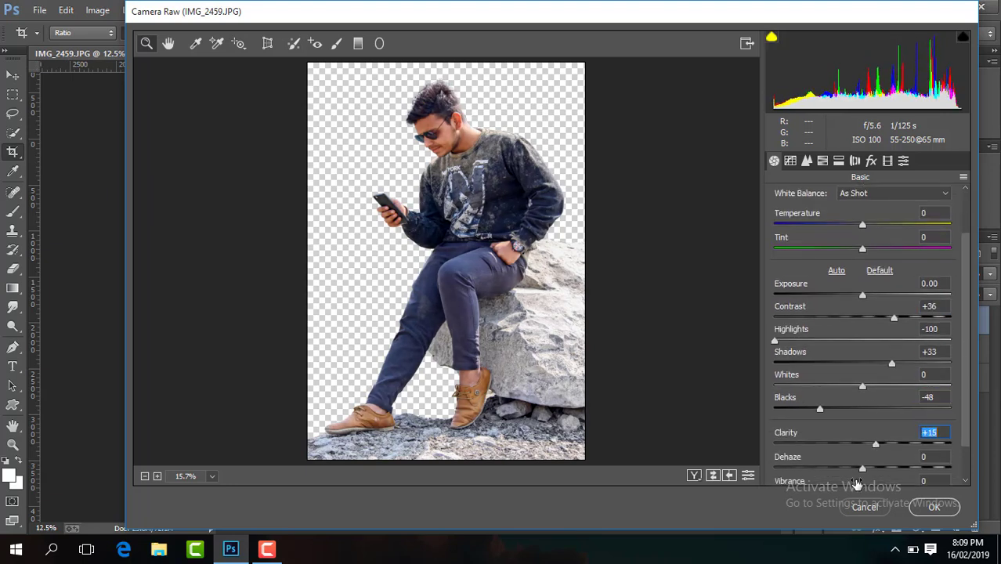
{"action": "scroll", "coordinate": [940, 451], "scroll_direction": "down", "scroll_amount": 1}
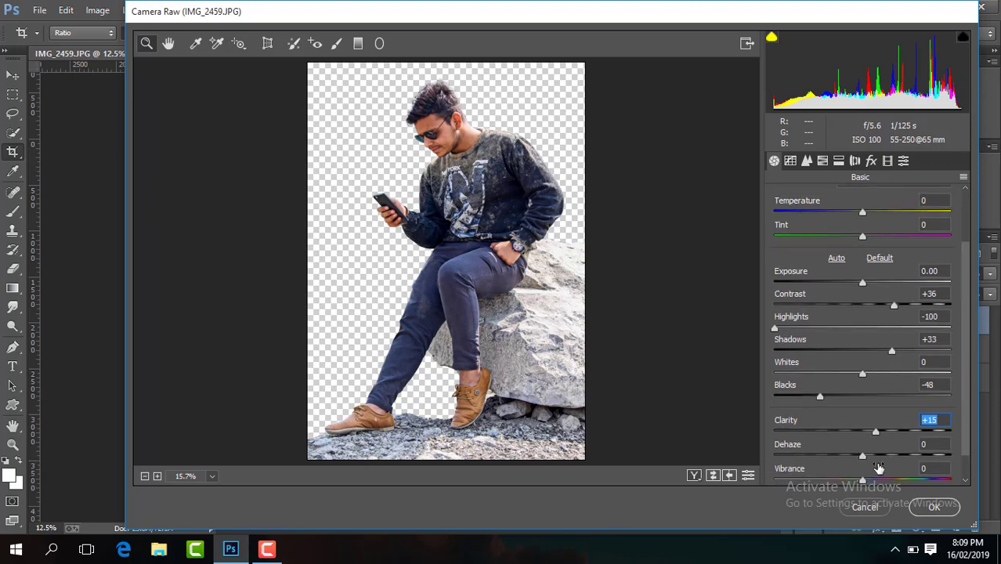
{"action": "left_click_drag", "start_coordinate": [861, 481], "coordinate": [876, 481]}
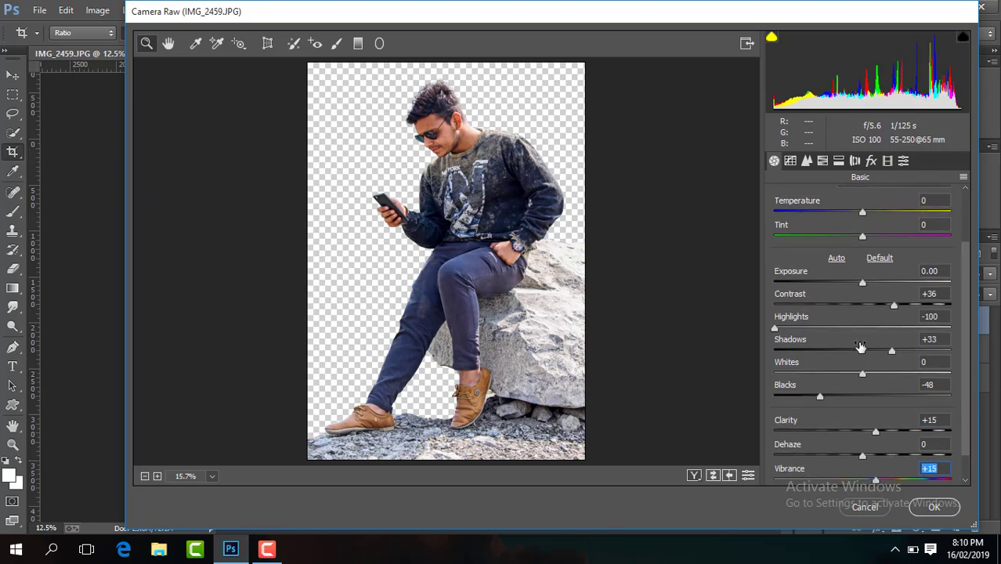
Step: Desaturate yellows and greens fully, shift blue hue toward teal, blues +30, oranges -11
{"action": "left_click", "coordinate": [823, 161]}
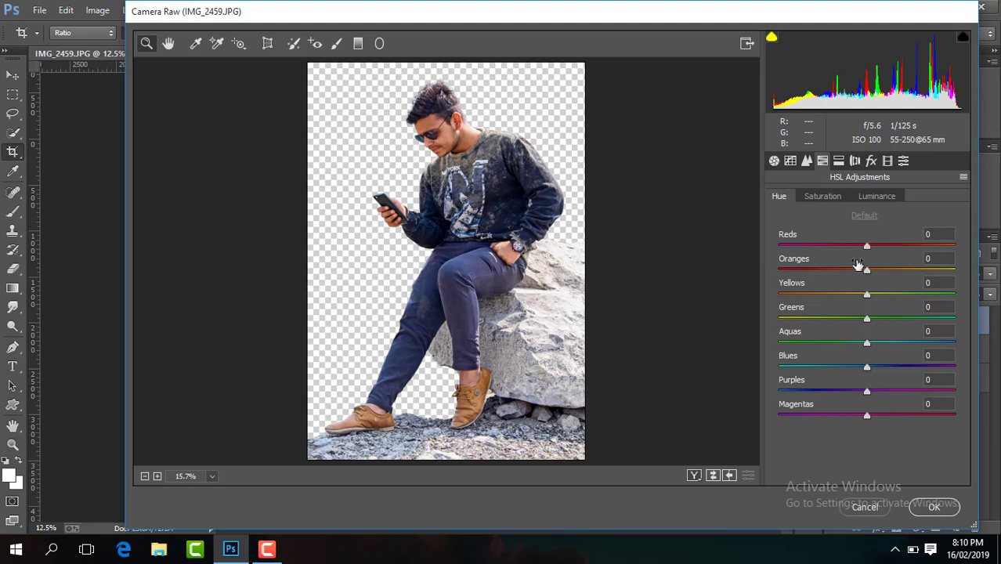
{"action": "left_click", "coordinate": [839, 197]}
{"action": "left_click_drag", "start_coordinate": [867, 295], "coordinate": [749, 311]}
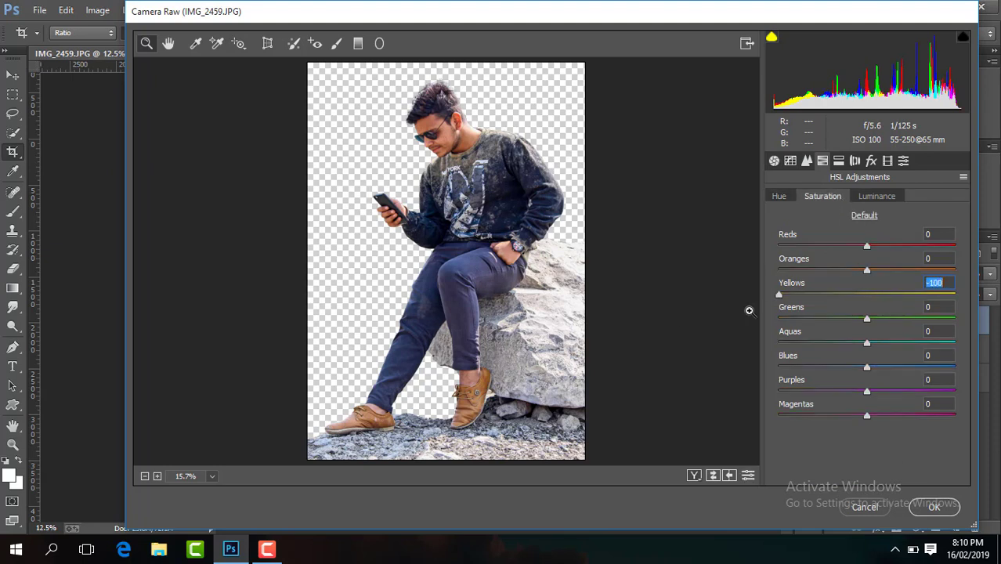
{"action": "left_click_drag", "start_coordinate": [867, 321], "coordinate": [748, 328]}
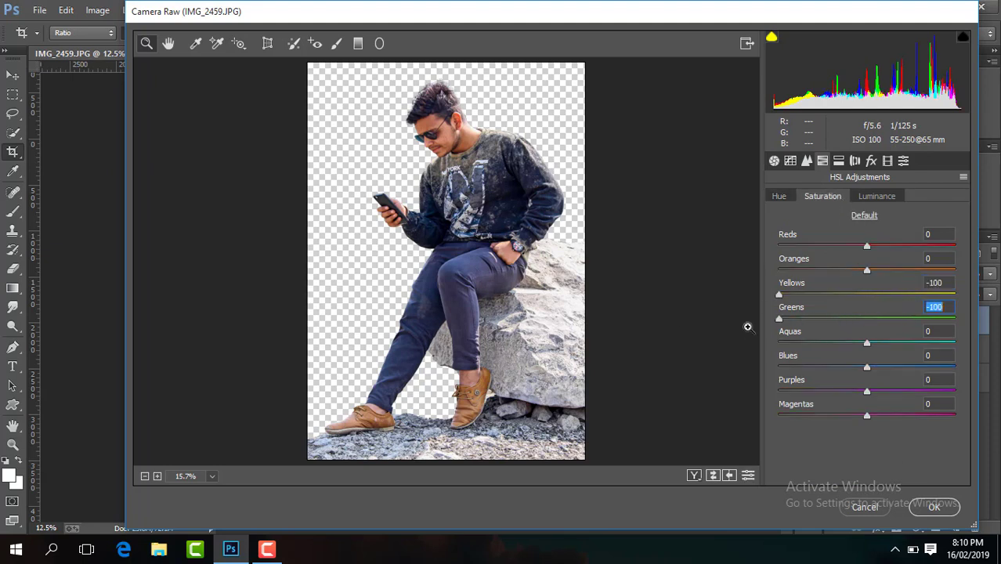
{"action": "left_click", "coordinate": [784, 195]}
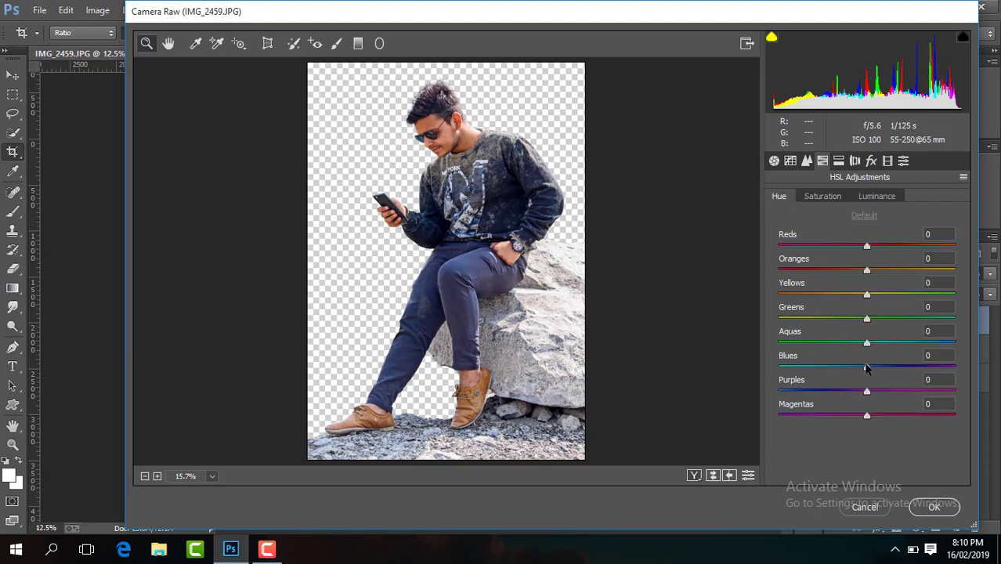
{"action": "left_click_drag", "start_coordinate": [867, 368], "coordinate": [819, 368]}
{"action": "left_click", "coordinate": [830, 193]}
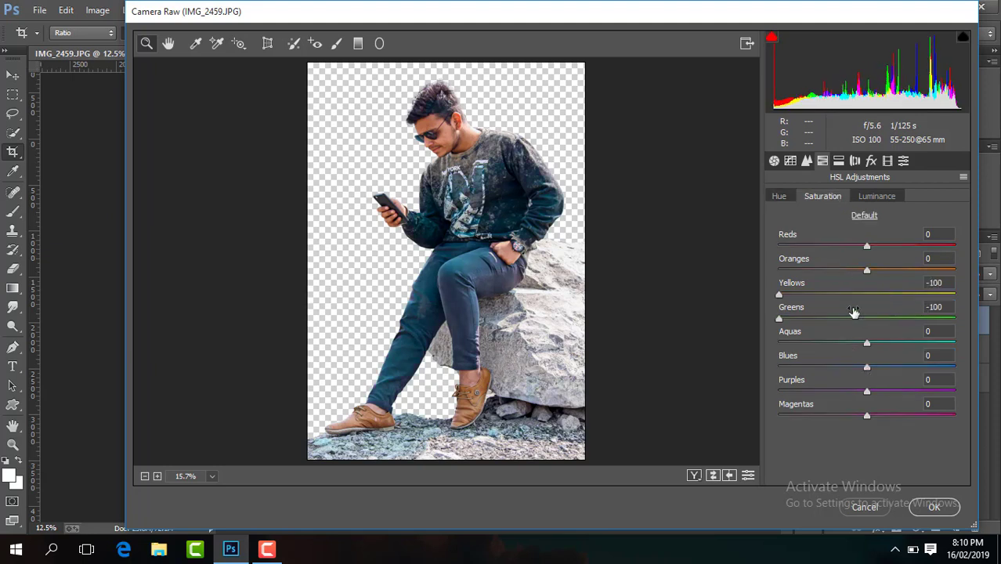
{"action": "left_click_drag", "start_coordinate": [889, 365], "coordinate": [894, 367]}
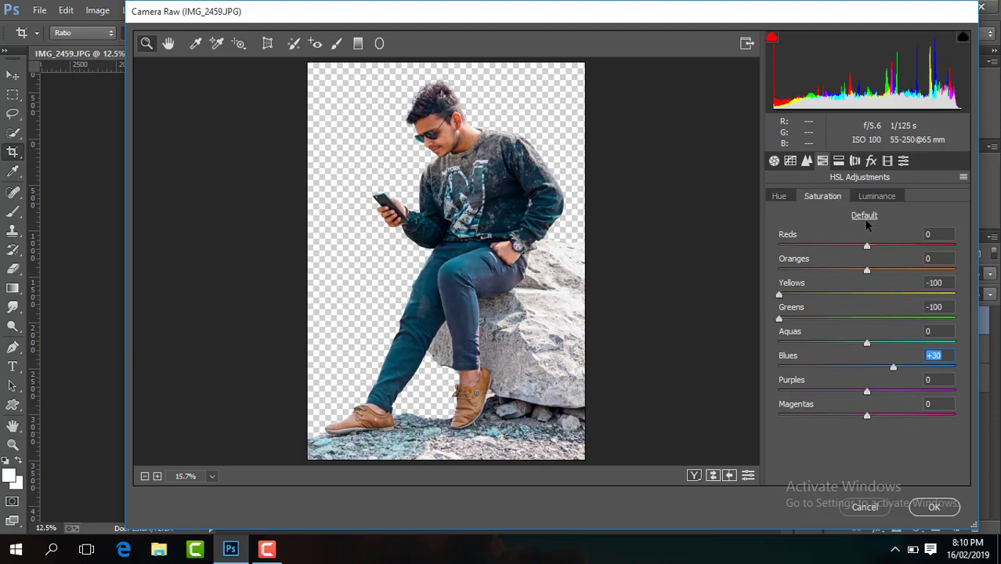
{"action": "mouse_move", "coordinate": [867, 271]}
{"action": "left_mouse_down"}
{"action": "mouse_move", "coordinate": [858, 272]}
{"action": "mouse_move", "coordinate": [888, 273]}
{"action": "left_mouse_up"}
{"action": "left_click", "coordinate": [877, 196]}
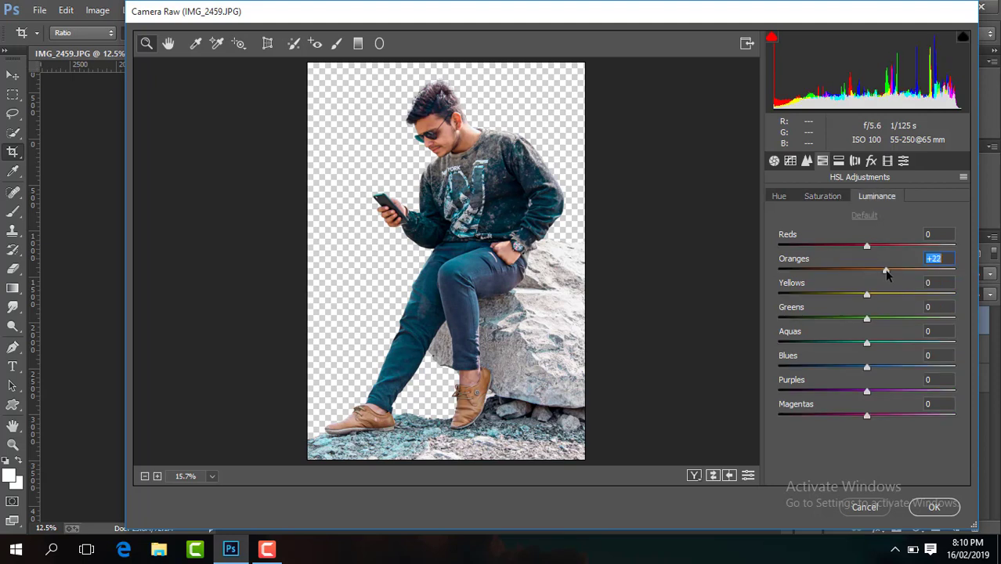
Step: Add Sharpening amount 40, luminance noise reduction, Exposure +0.15, and apply the grade
{"action": "left_click", "coordinate": [806, 162]}
{"action": "left_click_drag", "start_coordinate": [775, 221], "coordinate": [822, 222]}
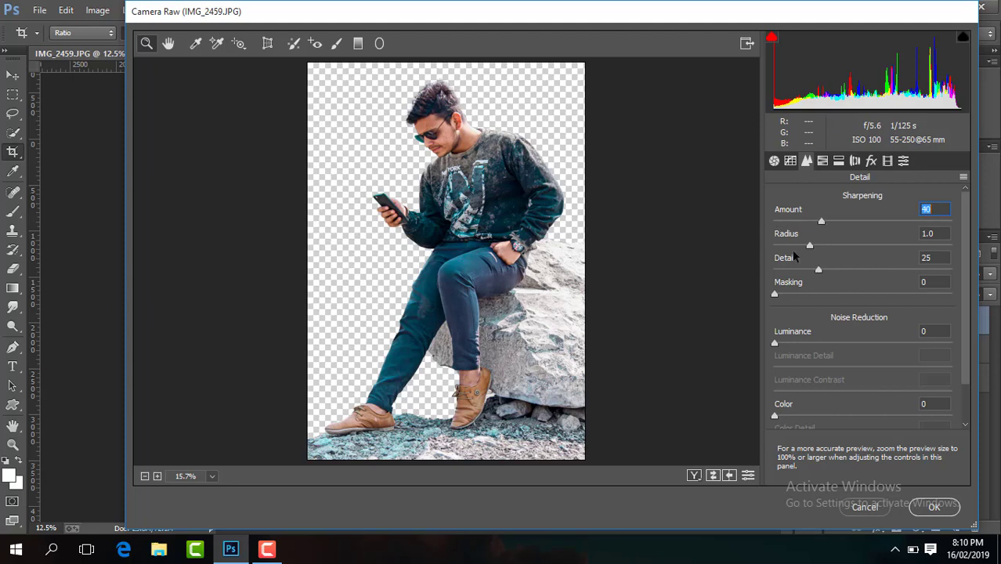
{"action": "left_click_drag", "start_coordinate": [773, 343], "coordinate": [804, 345]}
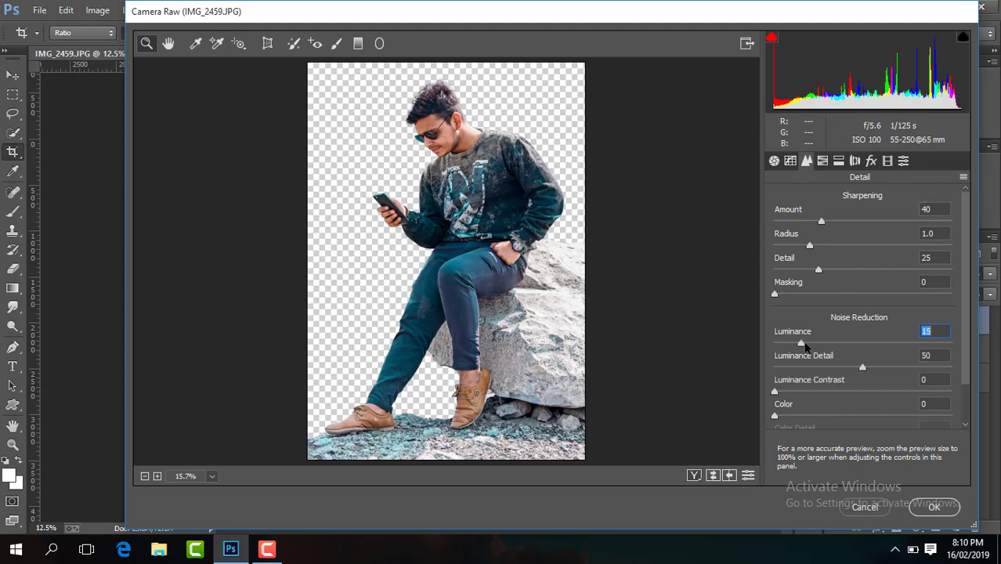
{"action": "left_click", "coordinate": [774, 161]}
{"action": "left_click_drag", "start_coordinate": [864, 284], "coordinate": [867, 285]}
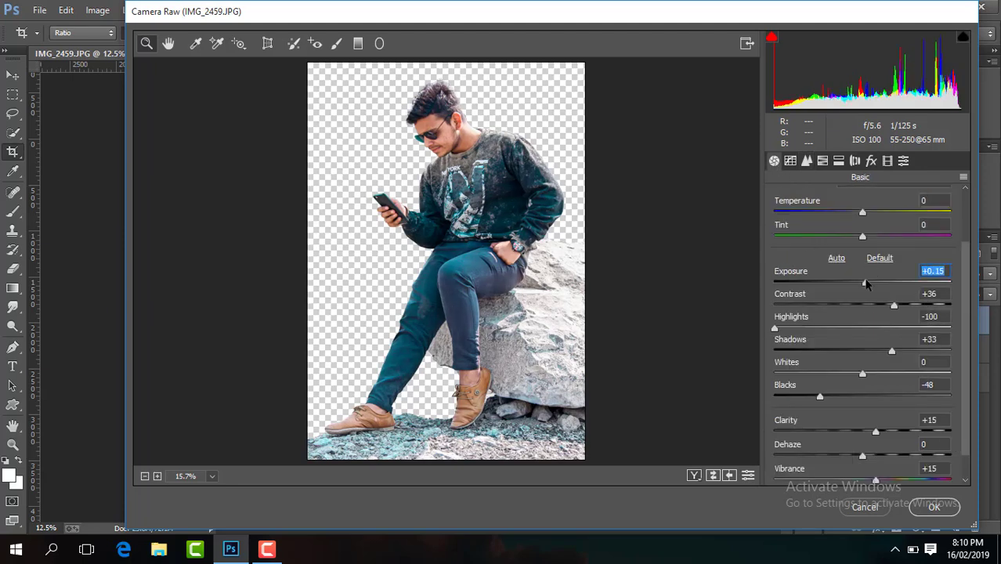
{"action": "left_click", "coordinate": [933, 507]}
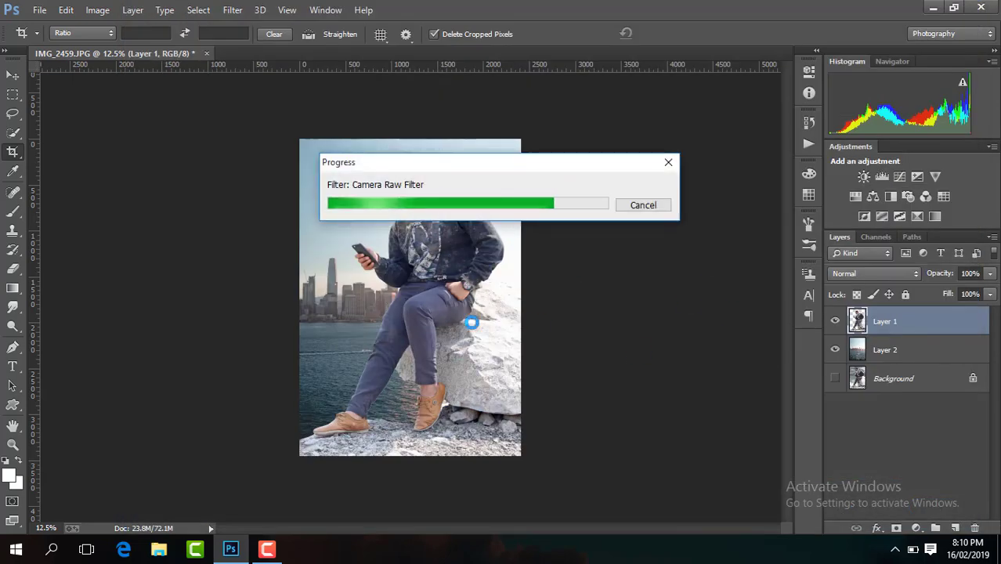
Step: Grade Layer 2 in Camera Raw: Contrast +30, darker blacks, Shadows +28, Clarity +19, more vibrance
{"action": "left_click", "coordinate": [912, 354]}
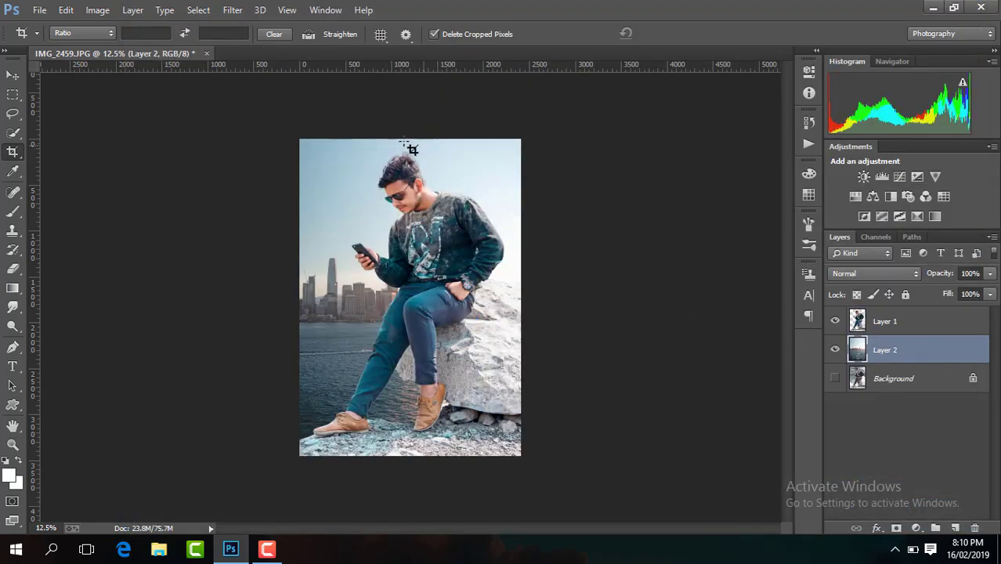
{"action": "left_click", "coordinate": [228, 11]}
{"action": "left_click", "coordinate": [292, 96]}
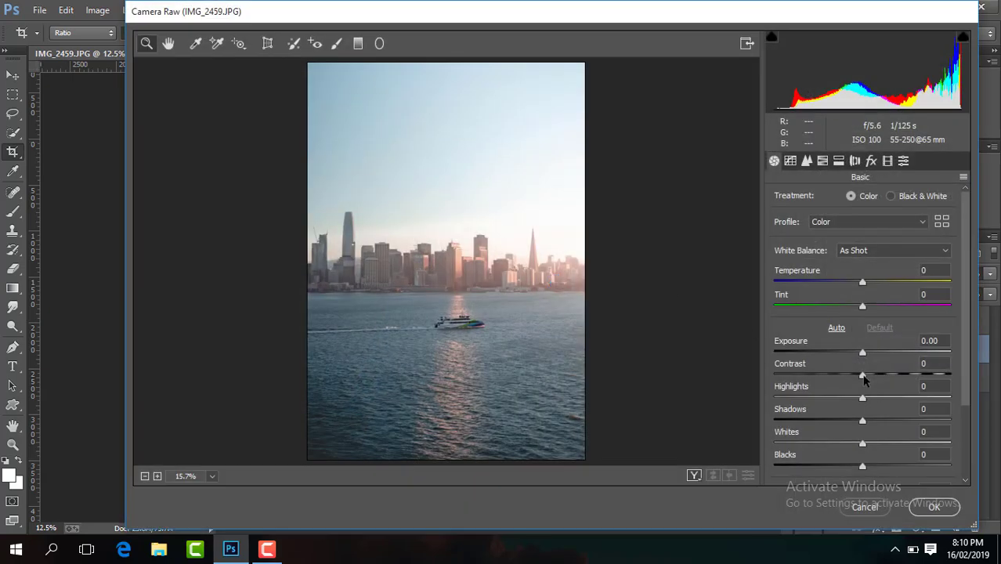
{"action": "left_click_drag", "start_coordinate": [863, 376], "coordinate": [888, 376]}
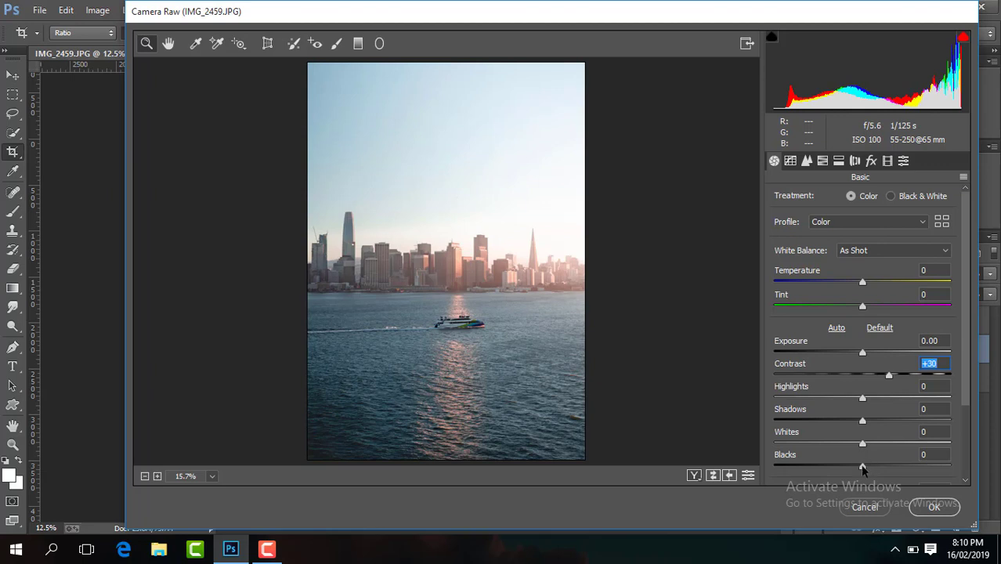
{"action": "mouse_move", "coordinate": [862, 466]}
{"action": "left_mouse_down"}
{"action": "mouse_move", "coordinate": [825, 466]}
{"action": "mouse_move", "coordinate": [842, 466]}
{"action": "left_mouse_up"}
{"action": "mouse_move", "coordinate": [862, 421]}
{"action": "left_mouse_down"}
{"action": "mouse_move", "coordinate": [887, 420]}
{"action": "mouse_move", "coordinate": [842, 398]}
{"action": "left_mouse_up"}
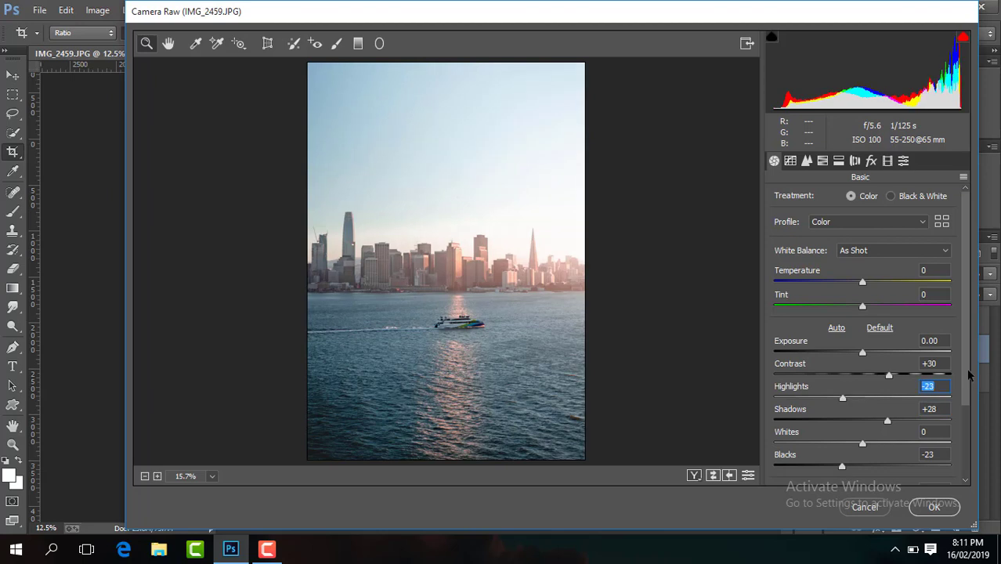
{"action": "scroll", "coordinate": [877, 391], "scroll_direction": "down", "scroll_amount": 3}
{"action": "left_click_drag", "start_coordinate": [862, 430], "coordinate": [880, 430]}
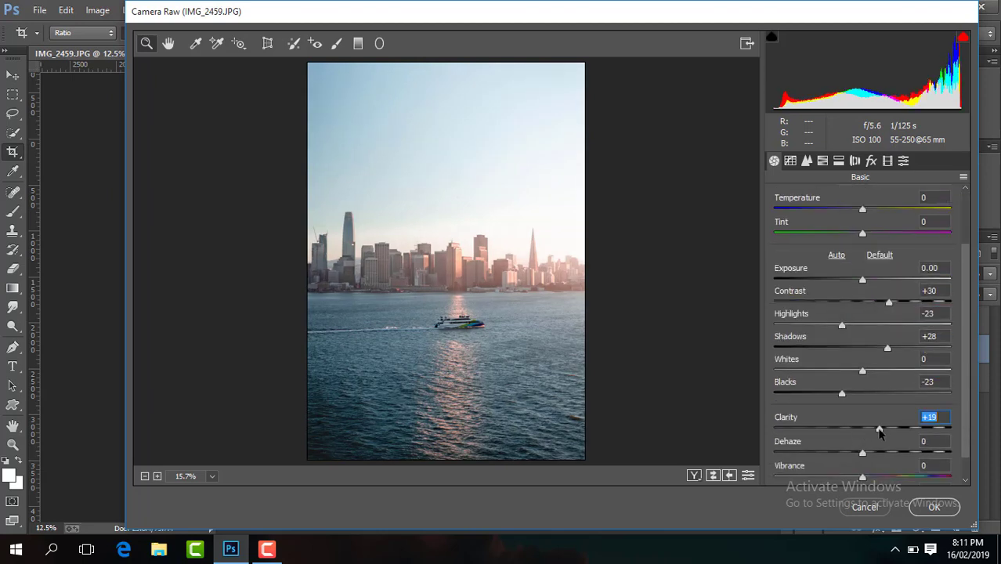
{"action": "left_click", "coordinate": [864, 477]}
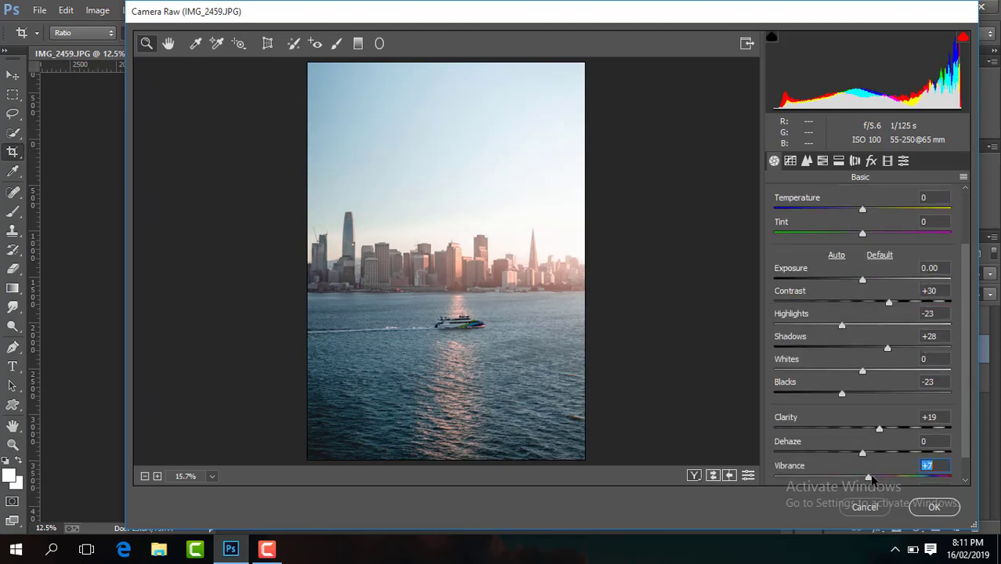
Step: Set greens and yellows saturation to -100, blues +27, and shift blue hue toward teal
{"action": "left_click", "coordinate": [823, 160]}
{"action": "left_click", "coordinate": [802, 197]}
{"action": "left_click", "coordinate": [852, 307]}
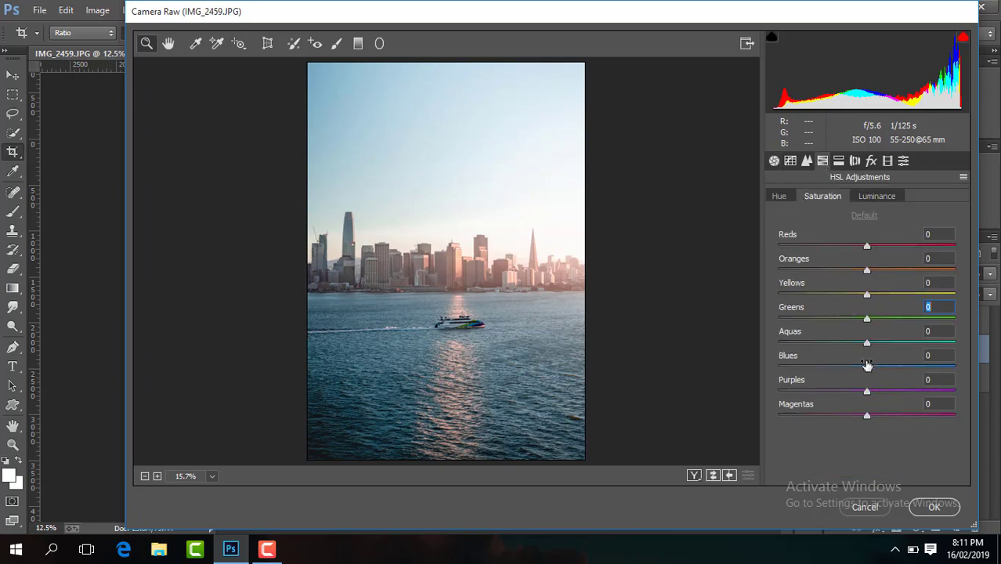
{"action": "left_click_drag", "start_coordinate": [874, 369], "coordinate": [893, 373]}
{"action": "left_click_drag", "start_coordinate": [867, 320], "coordinate": [745, 319]}
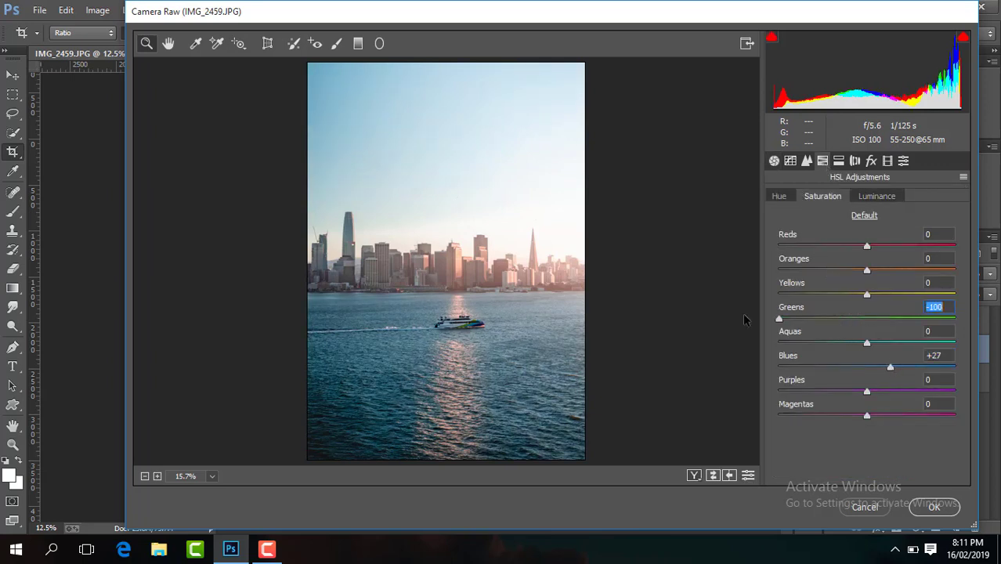
{"action": "left_click_drag", "start_coordinate": [867, 295], "coordinate": [736, 309]}
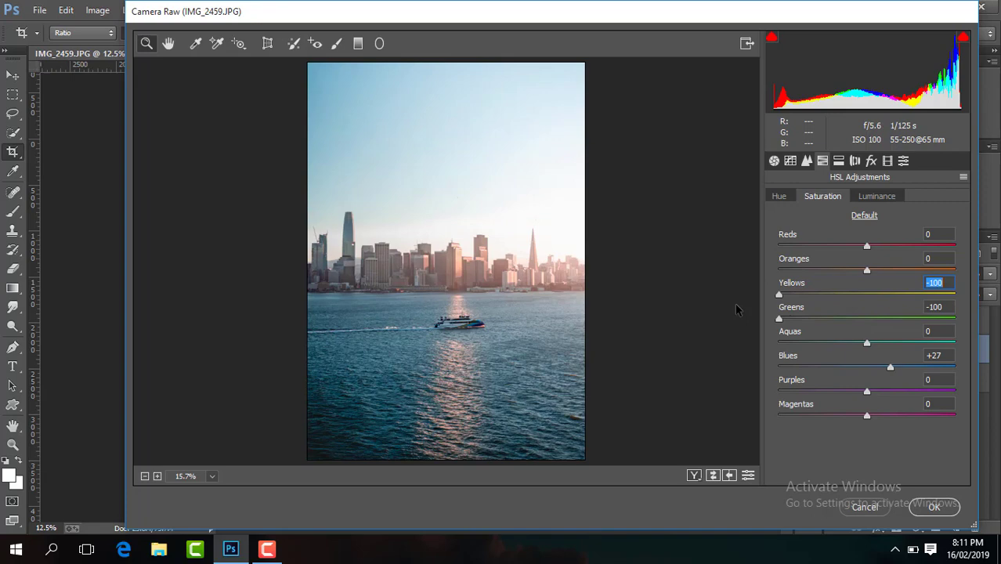
{"action": "left_click", "coordinate": [780, 198]}
{"action": "left_click_drag", "start_coordinate": [866, 368], "coordinate": [840, 367]}
Step: Apply the background grade, then set the splash layer to Screen below the man's layer
{"action": "left_click", "coordinate": [925, 502]}
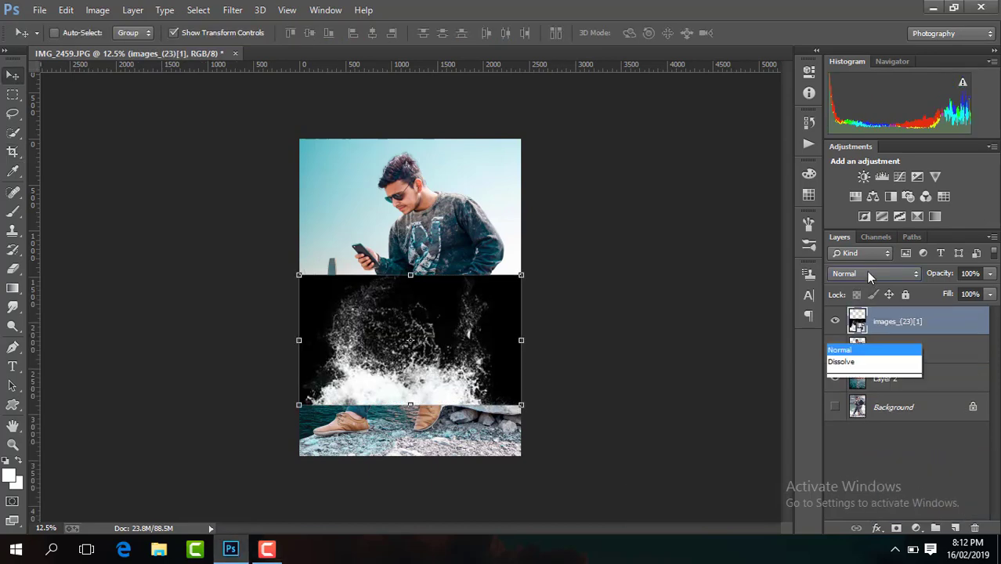
{"action": "left_click", "coordinate": [866, 270]}
{"action": "left_click", "coordinate": [846, 123]}
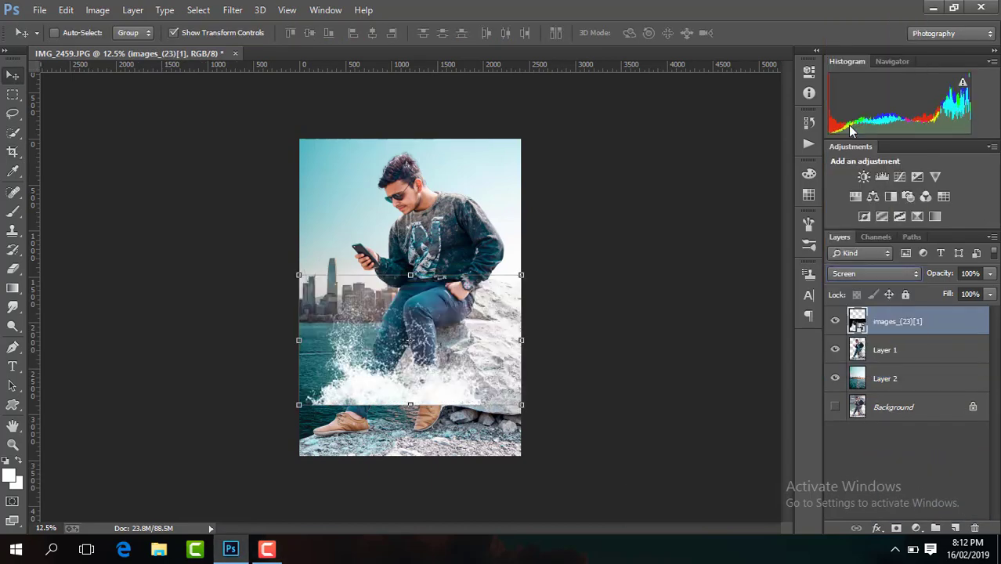
{"action": "left_click_drag", "start_coordinate": [927, 334], "coordinate": [929, 367]}
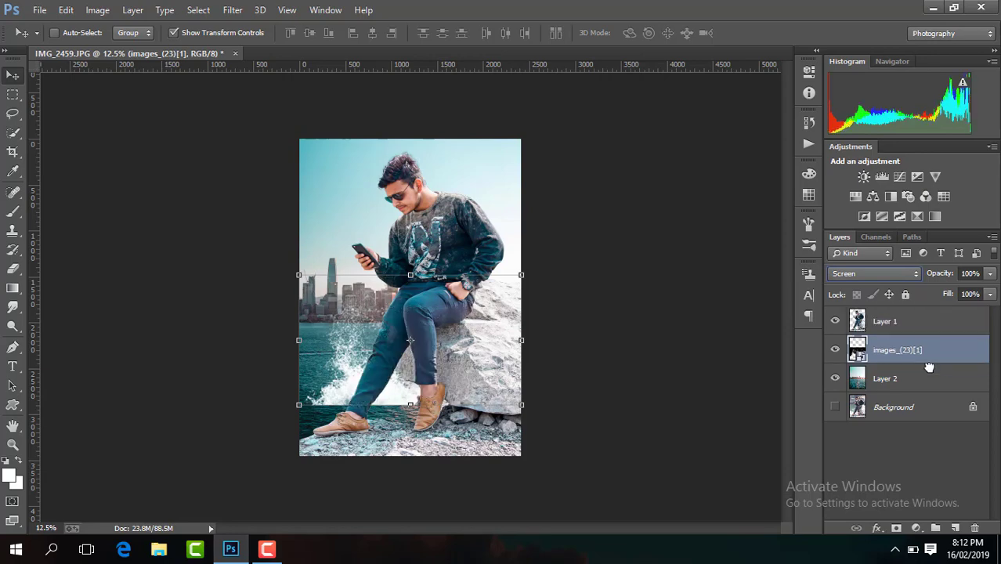
Step: Move and enlarge the splash around the man's shoes, then duplicate it
{"action": "key", "text": "ctrl+plus"}
{"action": "key", "text": "ctrl+plus"}
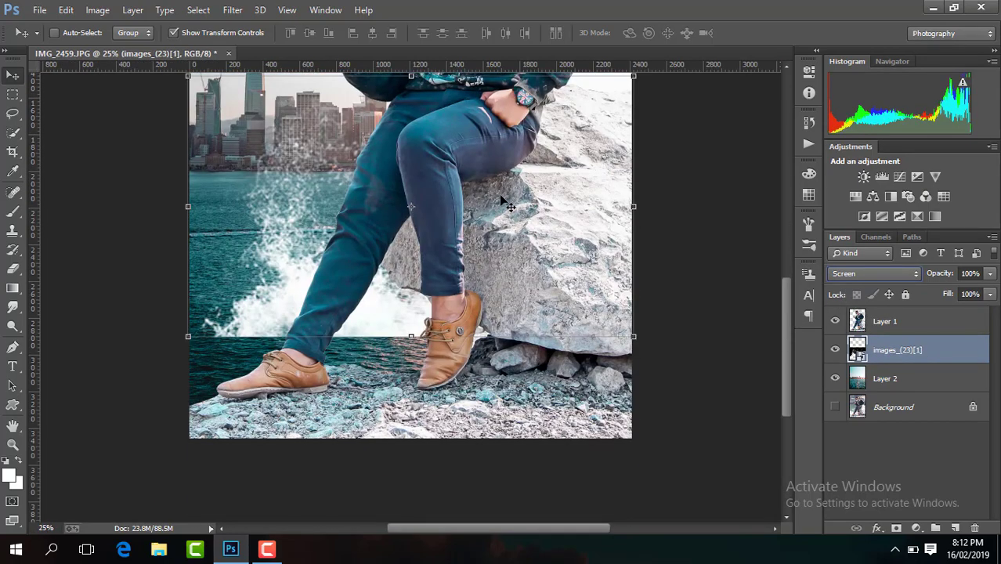
{"action": "left_click_drag", "start_coordinate": [504, 199], "coordinate": [451, 325]}
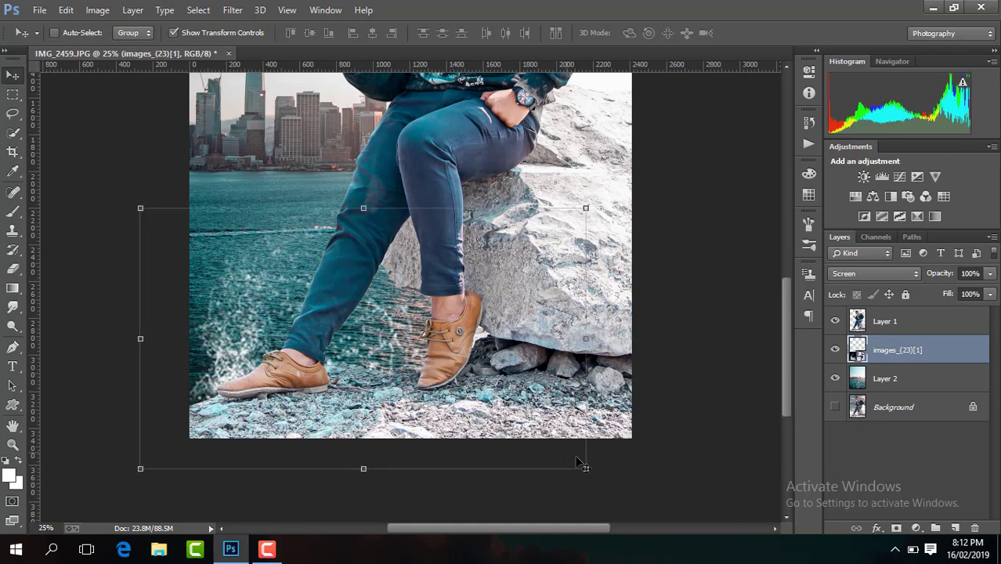
{"action": "left_click_drag", "start_coordinate": [587, 467], "coordinate": [636, 499]}
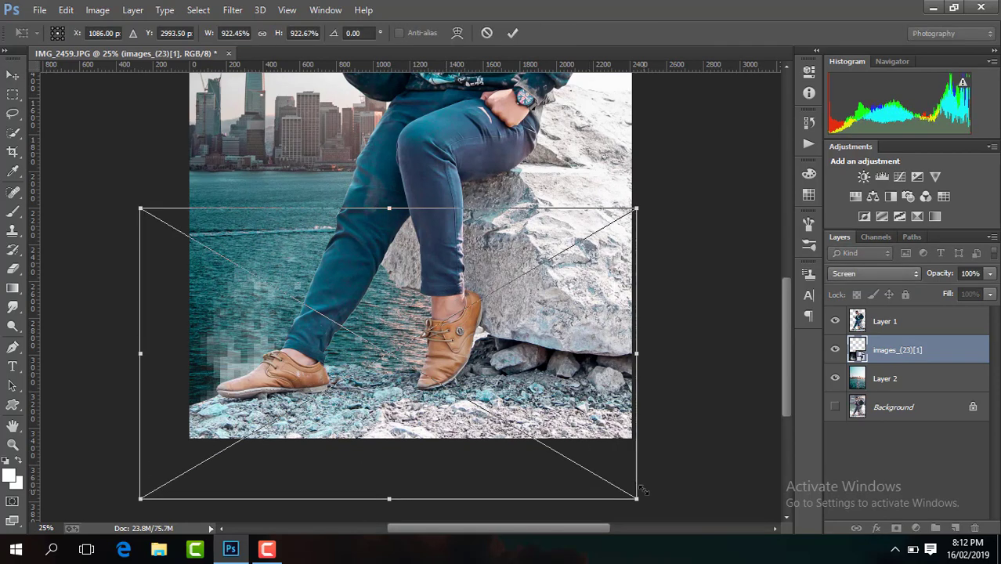
{"action": "left_click_drag", "start_coordinate": [479, 333], "coordinate": [452, 364]}
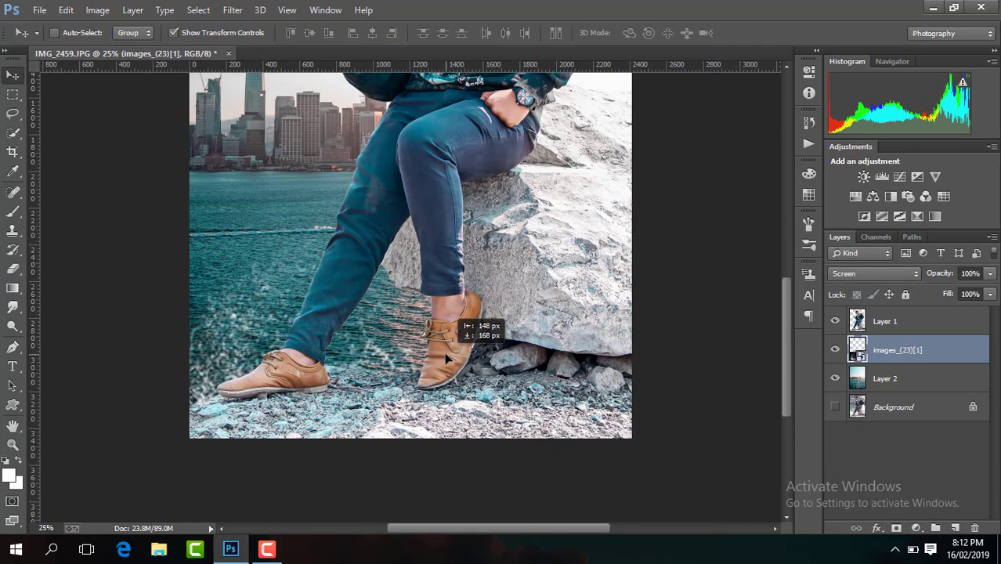
{"action": "key", "text": "ctrl+j"}
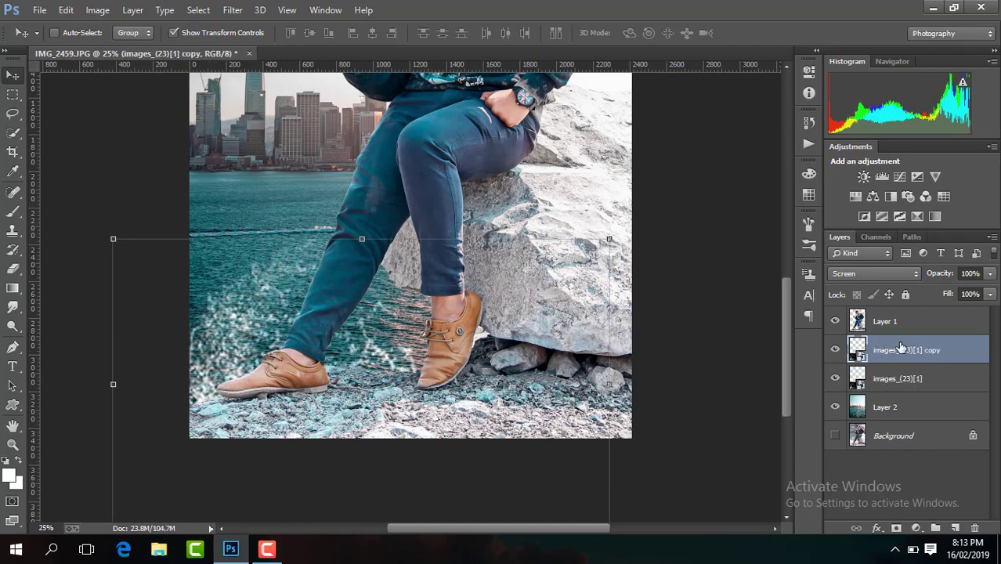
Step: Move the splash copy above the man, flip it horizontally, and position it over his shoes
{"action": "left_click_drag", "start_coordinate": [899, 347], "coordinate": [901, 307]}
{"action": "mouse_move", "coordinate": [502, 359]}
{"action": "left_mouse_down"}
{"action": "mouse_move", "coordinate": [566, 282]}
{"action": "mouse_move", "coordinate": [572, 303]}
{"action": "left_mouse_up"}
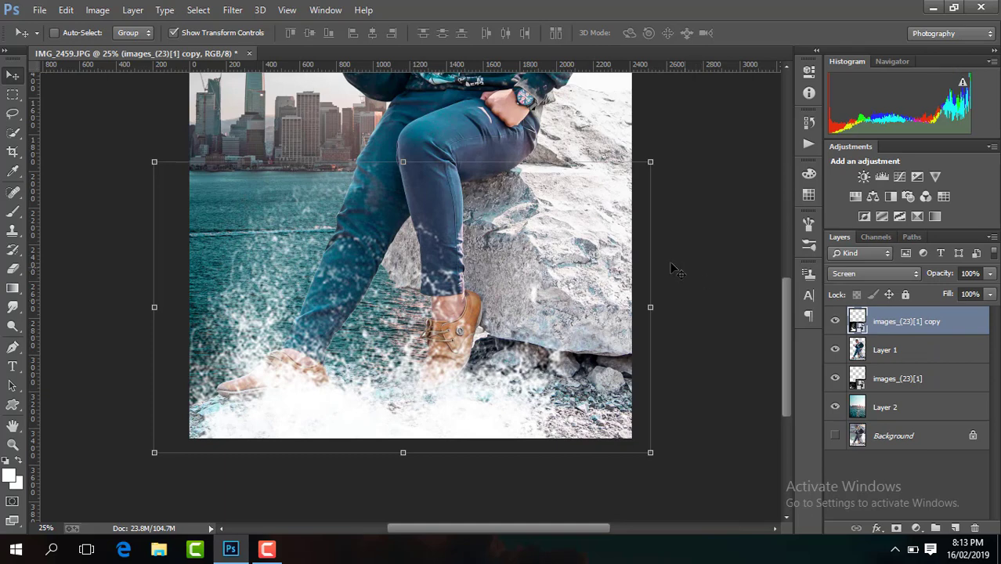
{"action": "key", "text": "ctrl+t"}
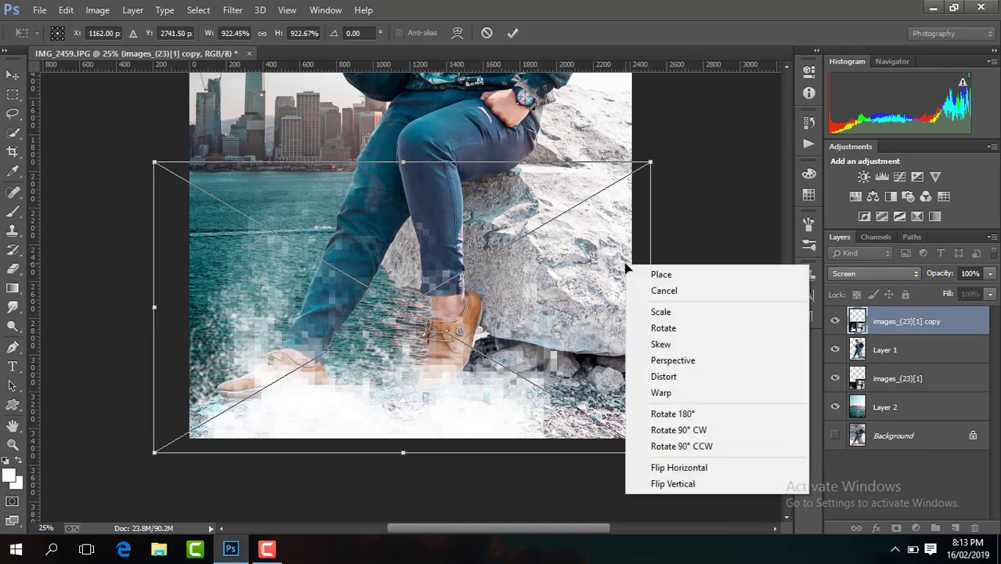
{"action": "right_click", "coordinate": [626, 265]}
{"action": "left_click", "coordinate": [701, 468]}
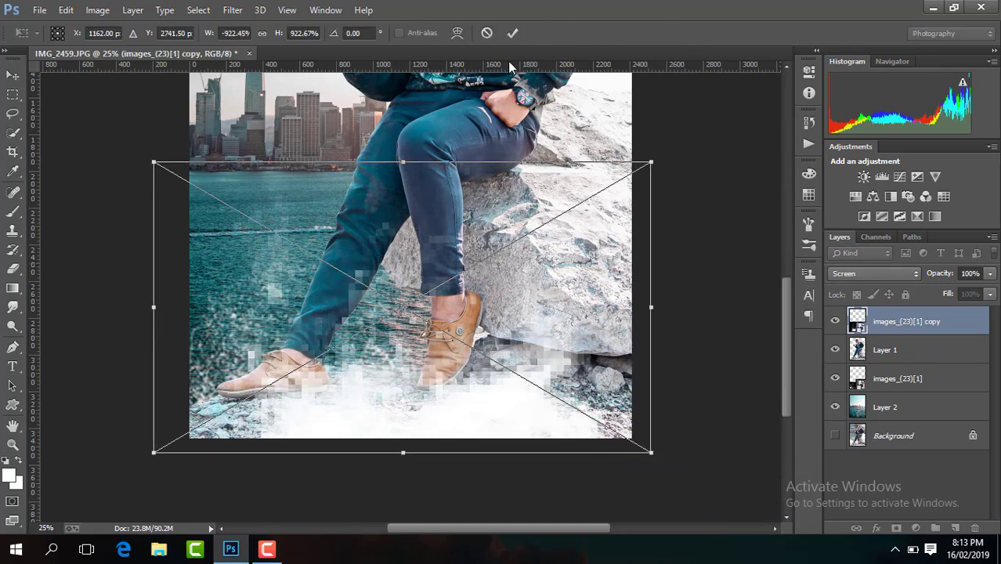
{"action": "left_click", "coordinate": [513, 34]}
{"action": "mouse_move", "coordinate": [537, 402]}
{"action": "left_mouse_down"}
{"action": "mouse_move", "coordinate": [537, 430]}
{"action": "mouse_move", "coordinate": [581, 440]}
{"action": "left_mouse_up"}
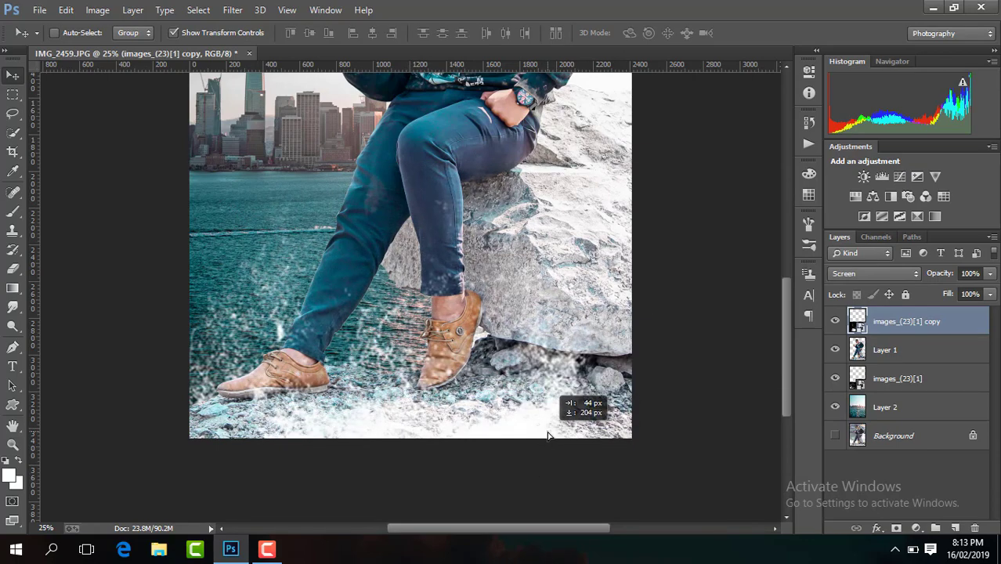
{"action": "mouse_move", "coordinate": [580, 440]}
{"action": "left_mouse_down"}
{"action": "mouse_move", "coordinate": [530, 438]}
{"action": "mouse_move", "coordinate": [537, 426]}
{"action": "left_mouse_up"}
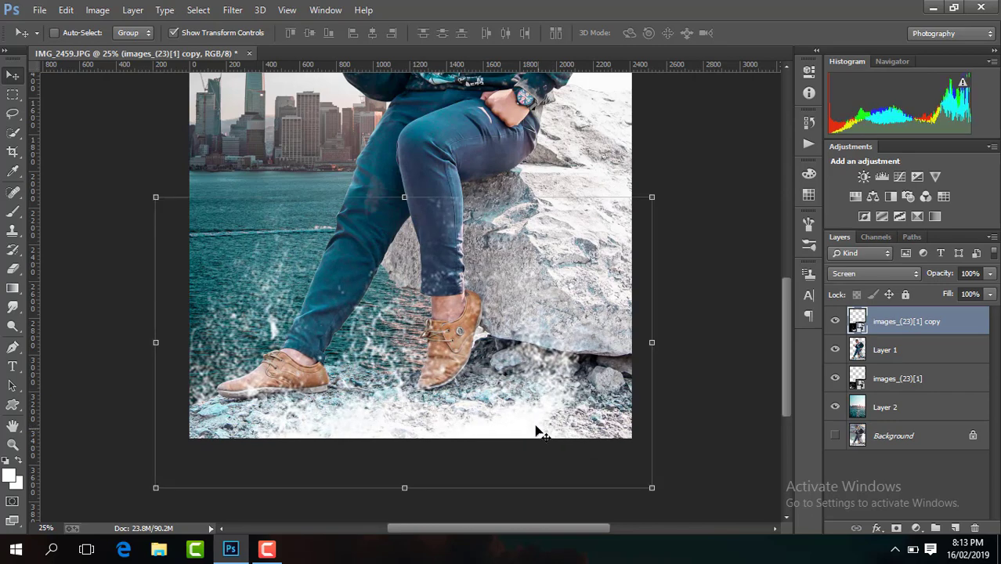
Step: Rasterize the splash copy and erase excess spray left of the legs
{"action": "left_click", "coordinate": [13, 269]}
{"action": "left_click", "coordinate": [280, 281]}
{"action": "key", "text": "Return"}
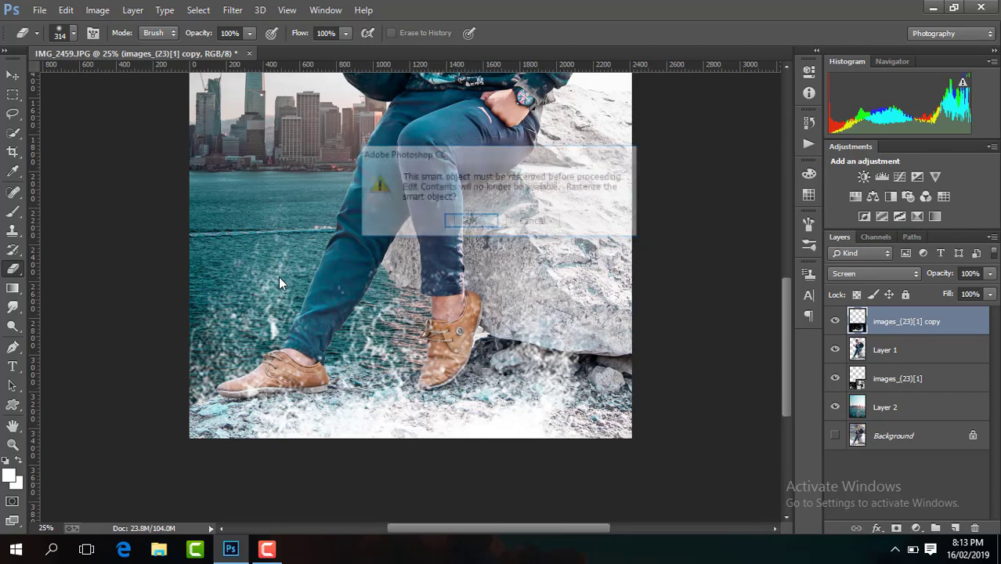
{"action": "left_click_drag", "start_coordinate": [267, 309], "coordinate": [267, 250]}
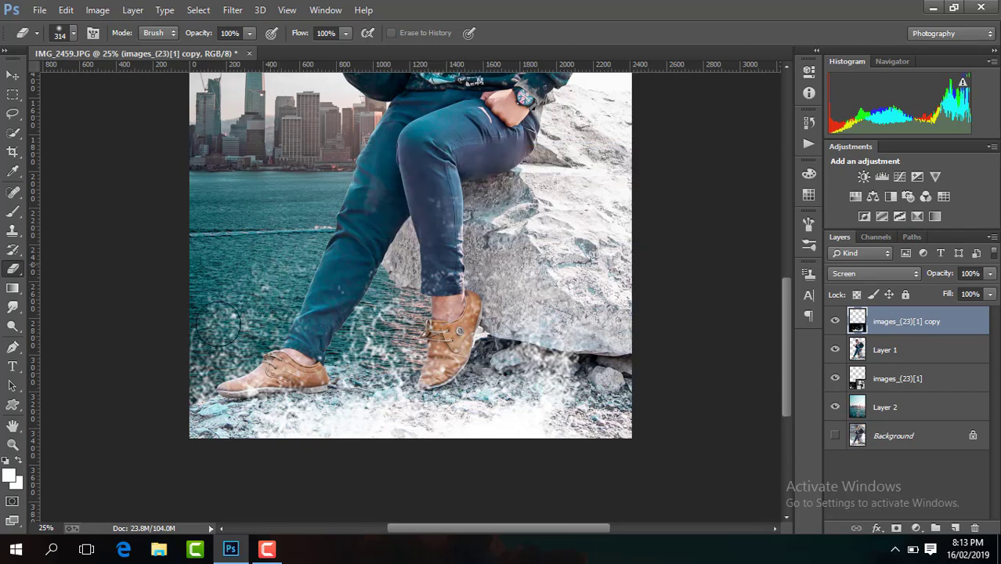
{"action": "key", "text": "ctrl+minus"}
{"action": "key", "text": "ctrl+minus"}
{"action": "key", "text": "ctrl+plus"}
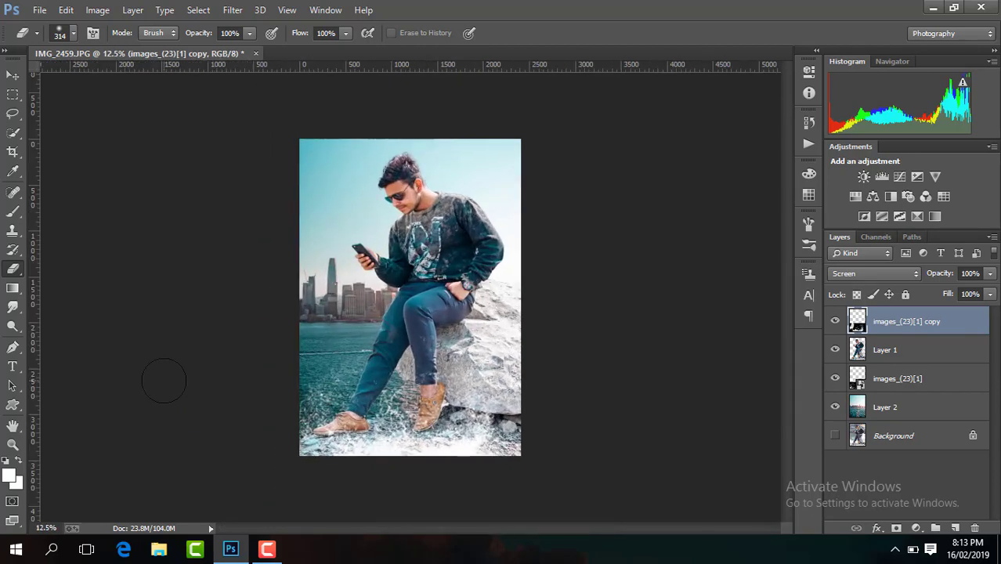
{"action": "left_click", "coordinate": [889, 352]}
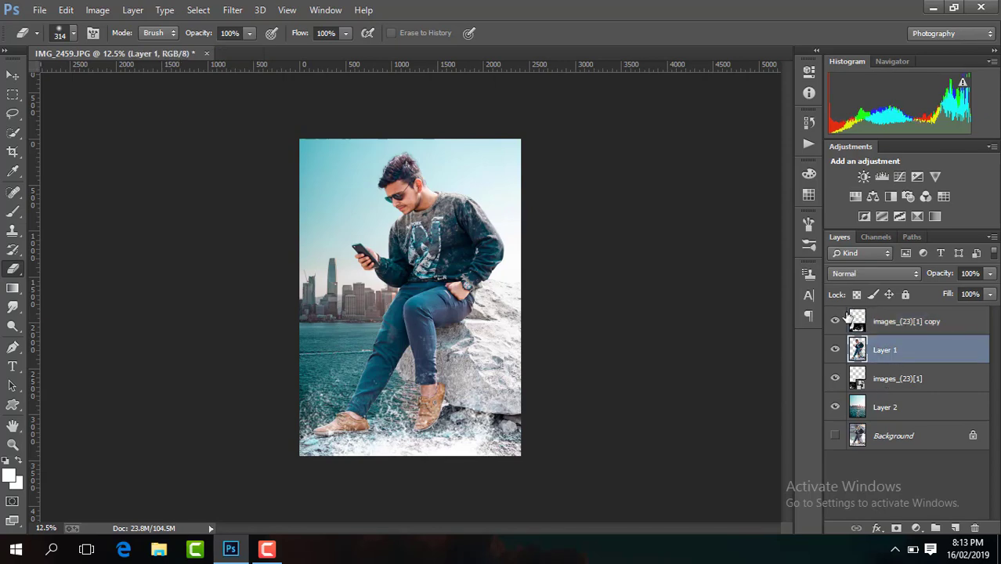
Step: Camera Raw on Layer 1: Exposure +0.15, Contrast +24, Shadows +23, Blacks -23, Clarity +21, Vibrance +23
{"action": "left_click", "coordinate": [232, 10]}
{"action": "left_click", "coordinate": [365, 94]}
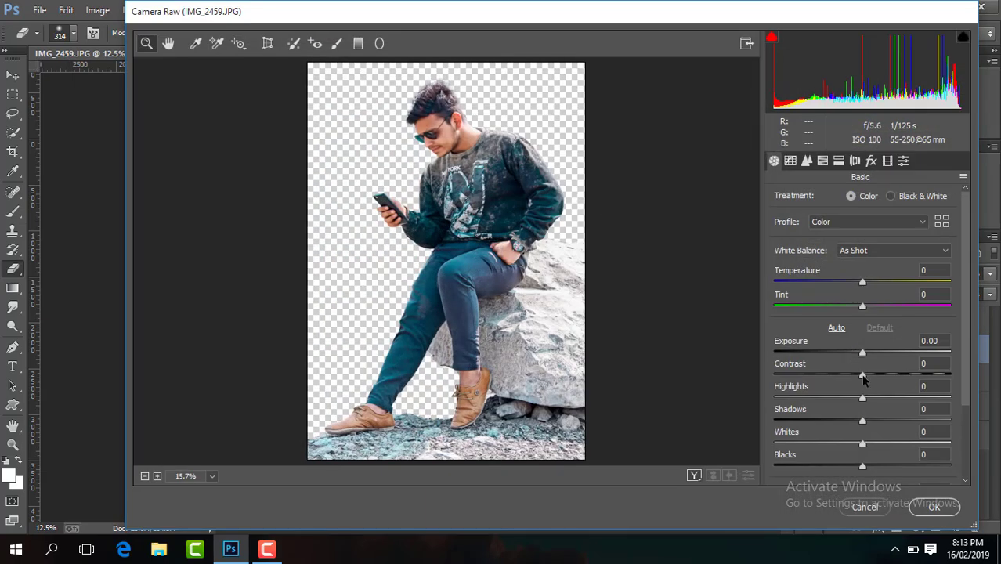
{"action": "mouse_move", "coordinate": [863, 377]}
{"action": "left_mouse_down"}
{"action": "mouse_move", "coordinate": [883, 375]}
{"action": "mouse_move", "coordinate": [865, 353]}
{"action": "left_mouse_up"}
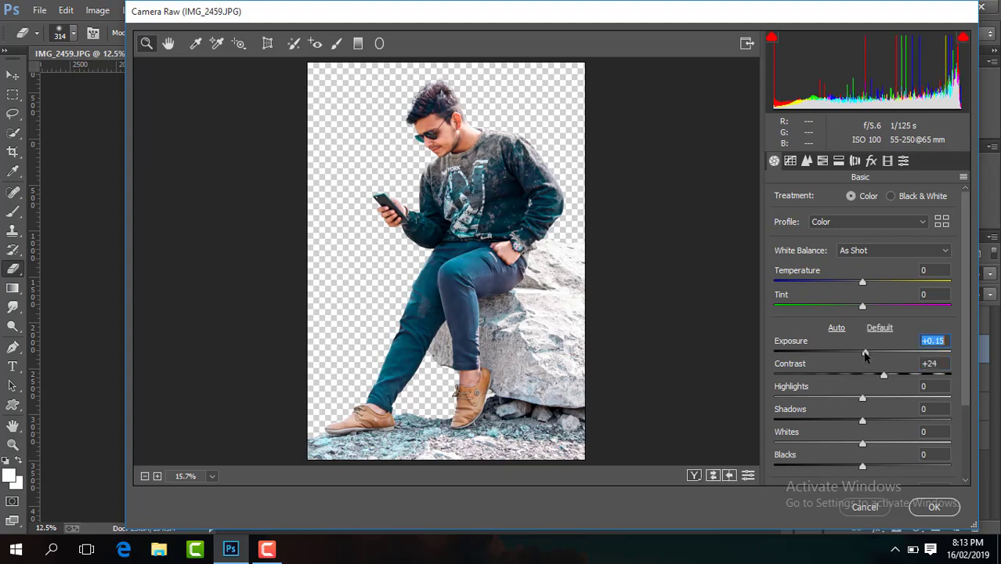
{"action": "left_click_drag", "start_coordinate": [862, 421], "coordinate": [882, 420]}
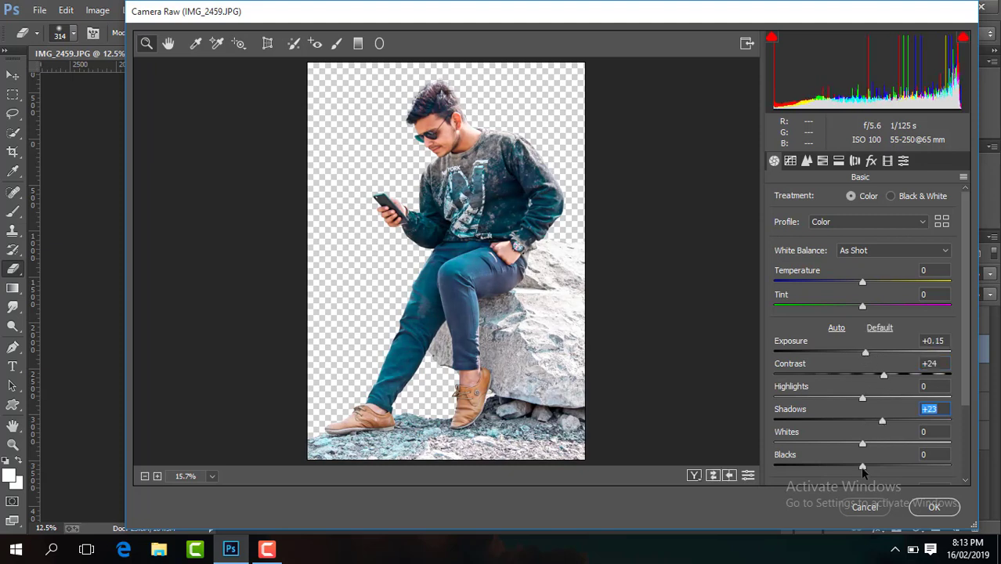
{"action": "left_click_drag", "start_coordinate": [862, 468], "coordinate": [842, 467]}
{"action": "left_click_drag", "start_coordinate": [968, 397], "coordinate": [966, 456]}
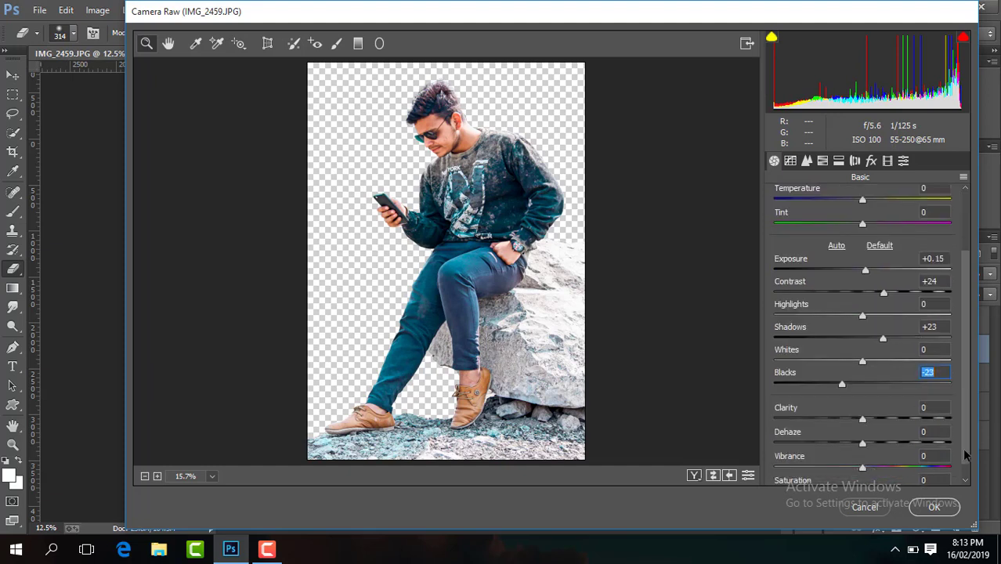
{"action": "left_click_drag", "start_coordinate": [863, 421], "coordinate": [881, 420]}
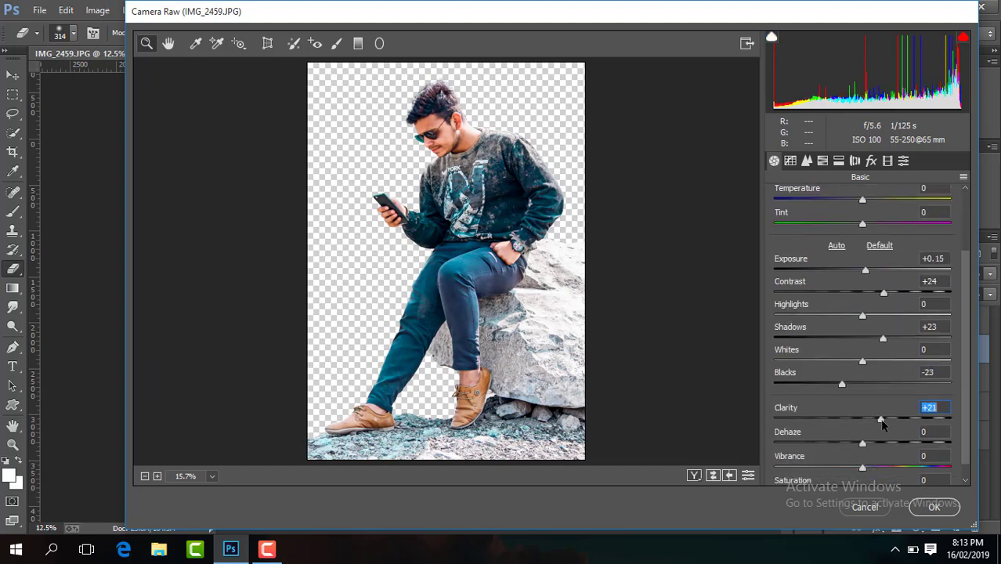
{"action": "left_click", "coordinate": [863, 468]}
Step: Raise Shadows to +39, oranges luminance +12, yellows saturation -100, blues +16, and apply
{"action": "left_click", "coordinate": [823, 161]}
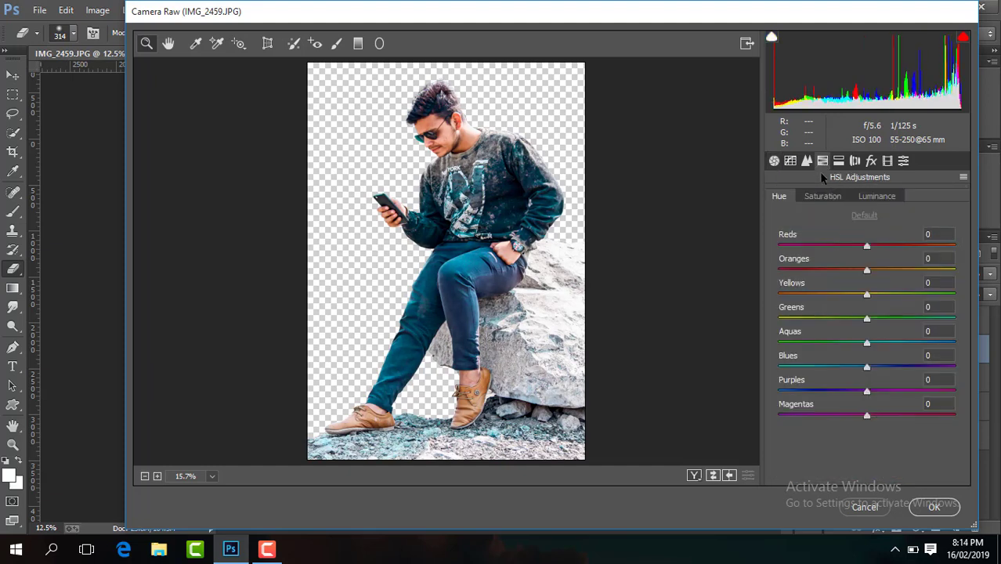
{"action": "left_click", "coordinate": [774, 161]}
{"action": "left_click", "coordinate": [883, 341]}
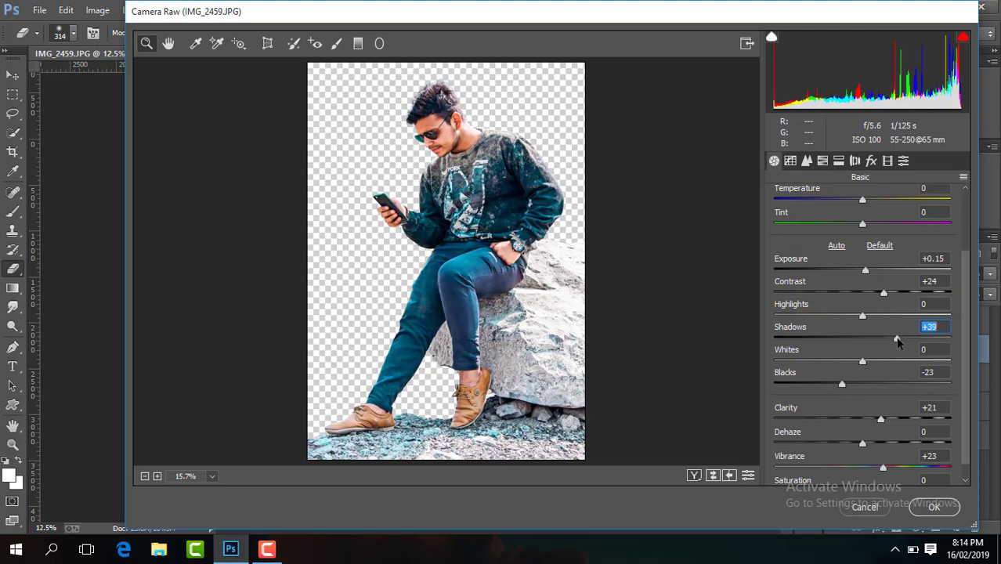
{"action": "left_click", "coordinate": [824, 162]}
{"action": "left_click", "coordinate": [884, 199]}
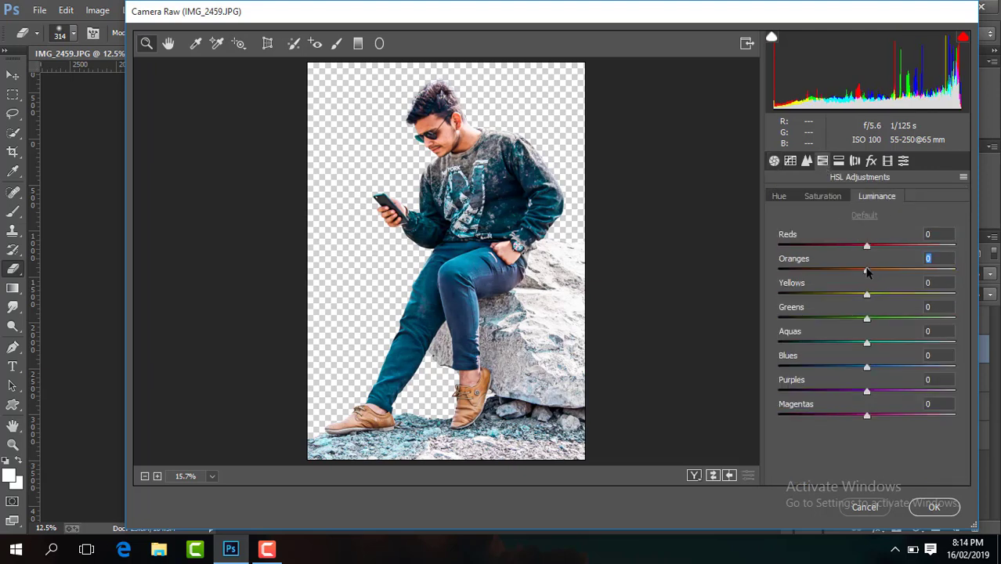
{"action": "mouse_move", "coordinate": [866, 268]}
{"action": "left_mouse_down"}
{"action": "mouse_move", "coordinate": [876, 268]}
{"action": "mouse_move", "coordinate": [717, 307]}
{"action": "left_mouse_up"}
{"action": "left_click", "coordinate": [833, 196]}
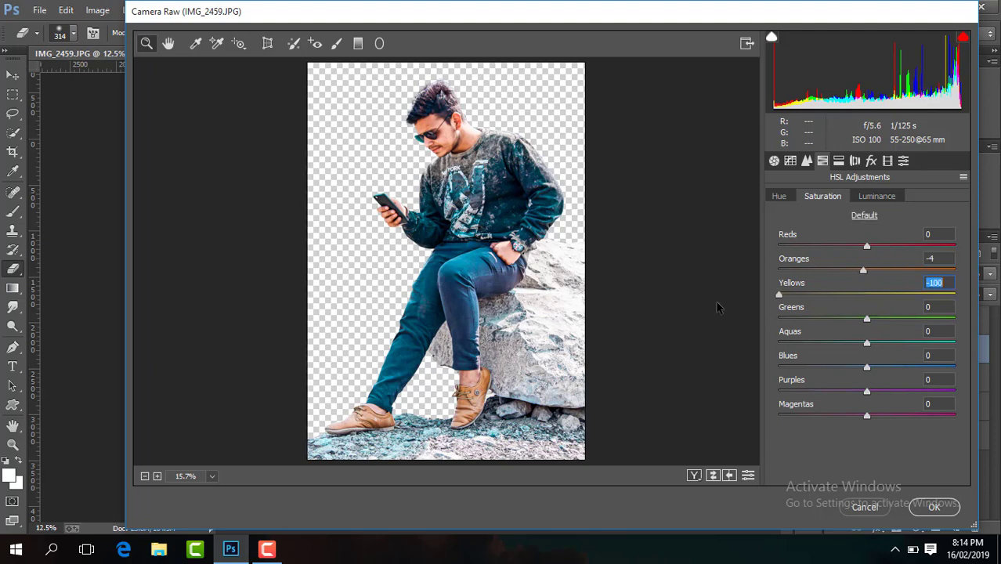
{"action": "left_click_drag", "start_coordinate": [867, 319], "coordinate": [733, 325]}
{"action": "left_click_drag", "start_coordinate": [866, 366], "coordinate": [880, 371]}
{"action": "left_click", "coordinate": [934, 507]}
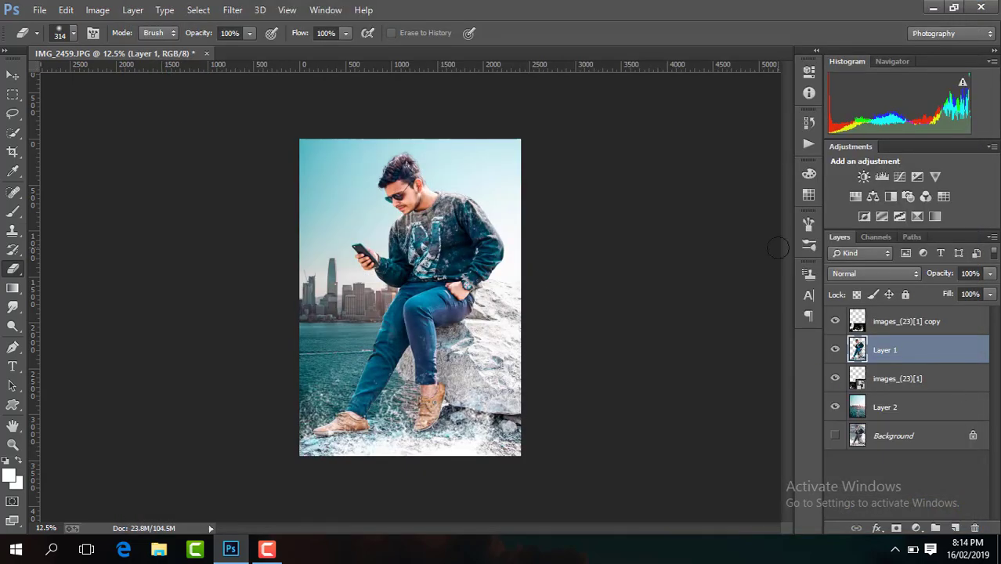
{"action": "left_click", "coordinate": [895, 323]}
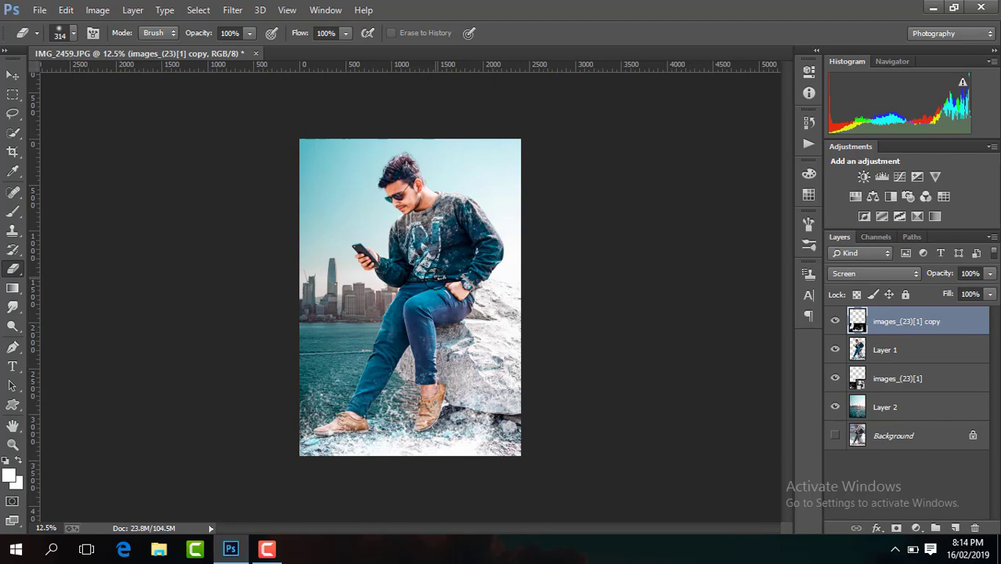
{"action": "key", "text": "ctrl+plus"}
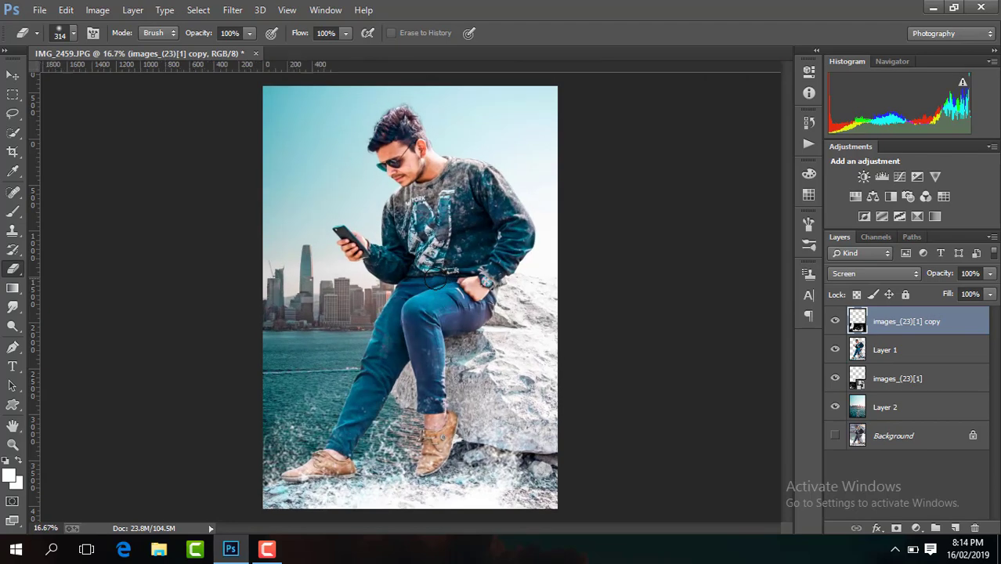
{"action": "key", "text": "ctrl+plus"}
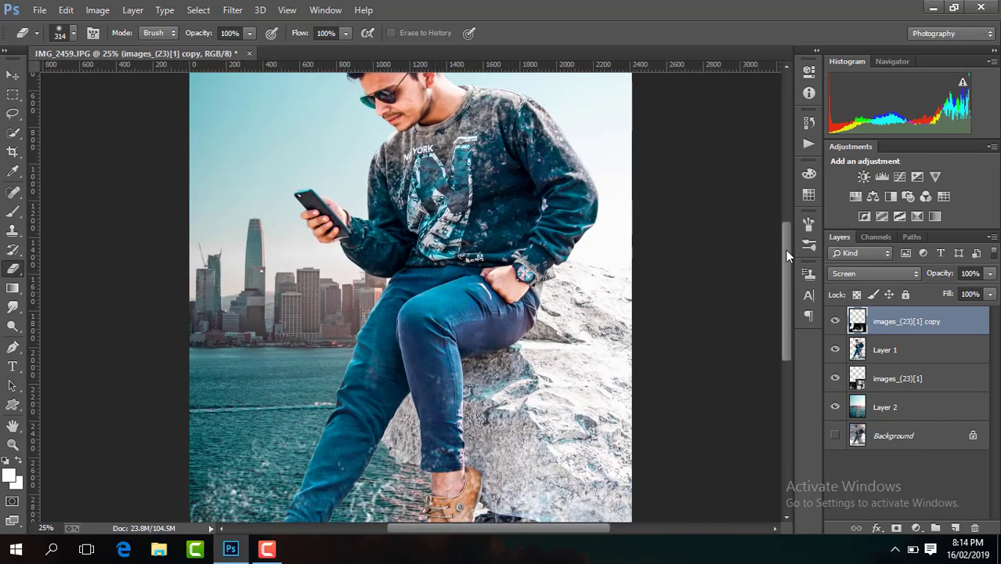
{"action": "left_click_drag", "start_coordinate": [787, 251], "coordinate": [790, 282]}
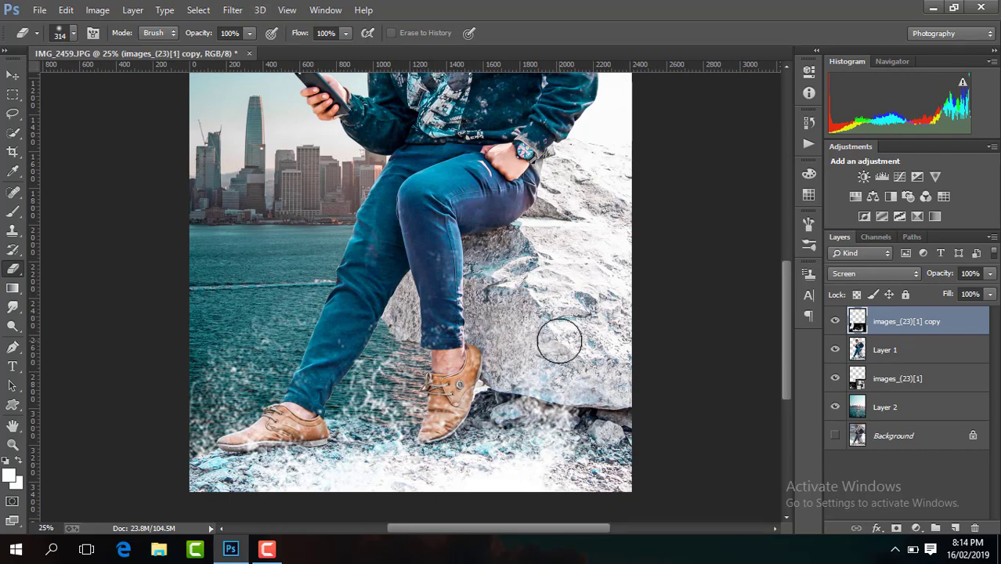
{"action": "key", "text": "ctrl+plus"}
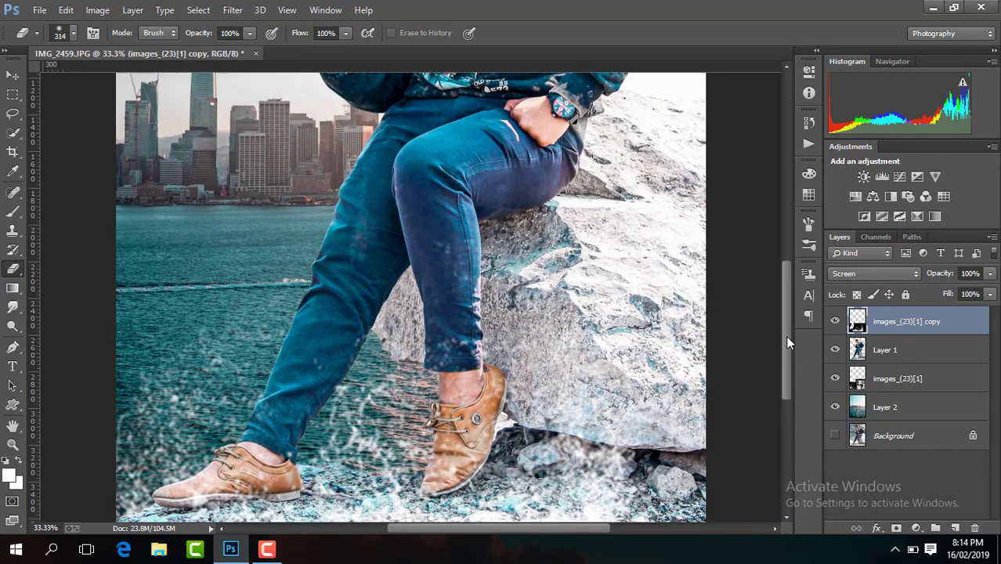
{"action": "mouse_move", "coordinate": [785, 335]}
{"action": "left_mouse_down"}
{"action": "mouse_move", "coordinate": [785, 360]}
{"action": "mouse_move", "coordinate": [781, 259]}
{"action": "left_mouse_up"}
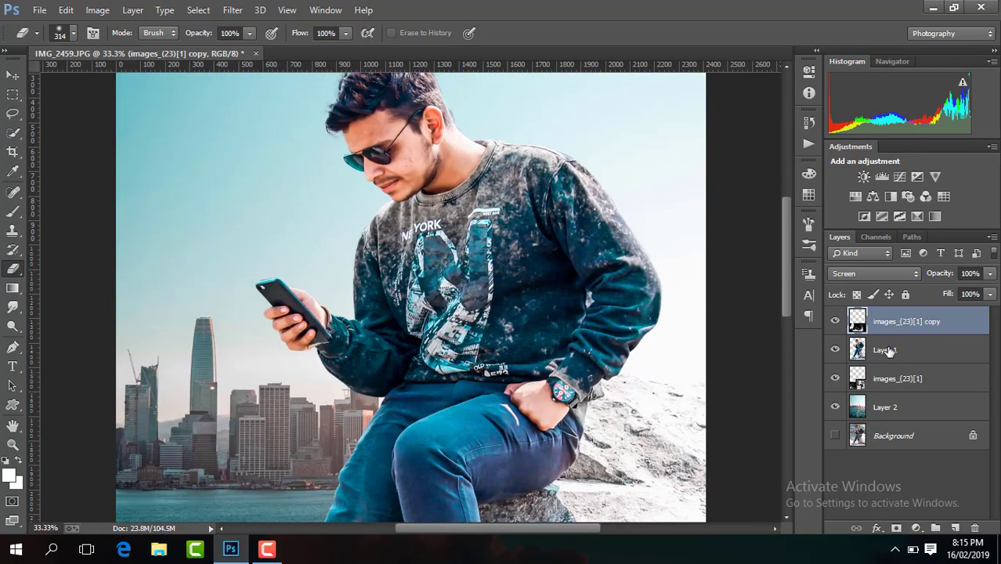
Step: Select Layer 1, zoom to 100% on the hair, and set the eraser to 31 px
{"action": "left_click", "coordinate": [887, 351]}
{"action": "key", "text": "ctrl+plus"}
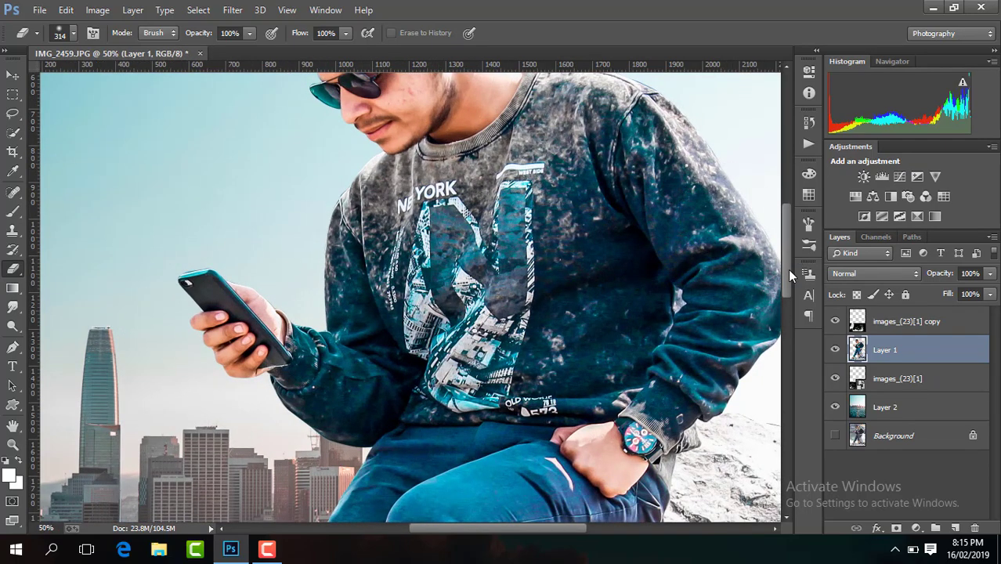
{"action": "left_click_drag", "start_coordinate": [788, 269], "coordinate": [786, 213]}
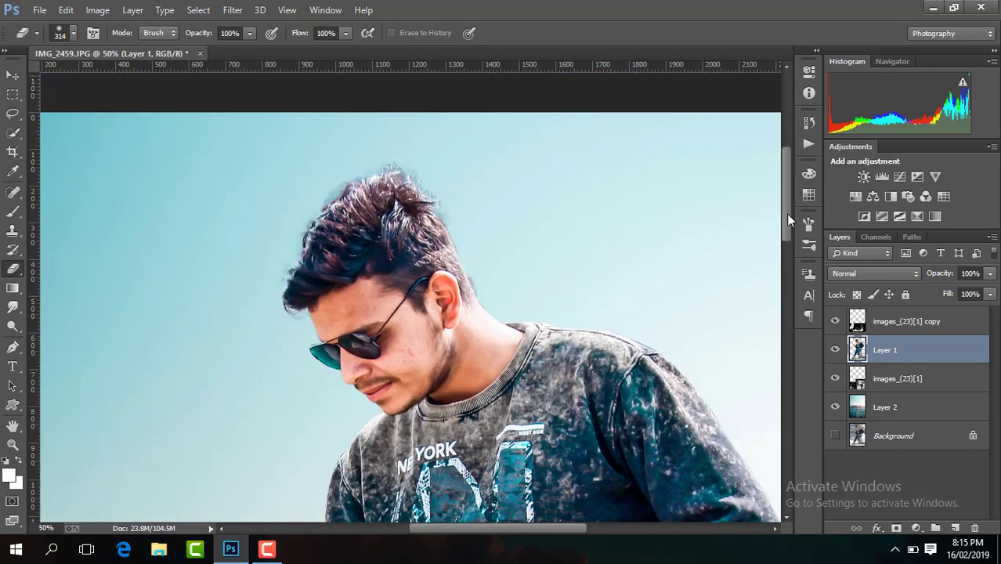
{"action": "key", "text": "ctrl+plus"}
{"action": "key", "text": "ctrl+plus"}
{"action": "left_click_drag", "start_coordinate": [787, 190], "coordinate": [786, 179]}
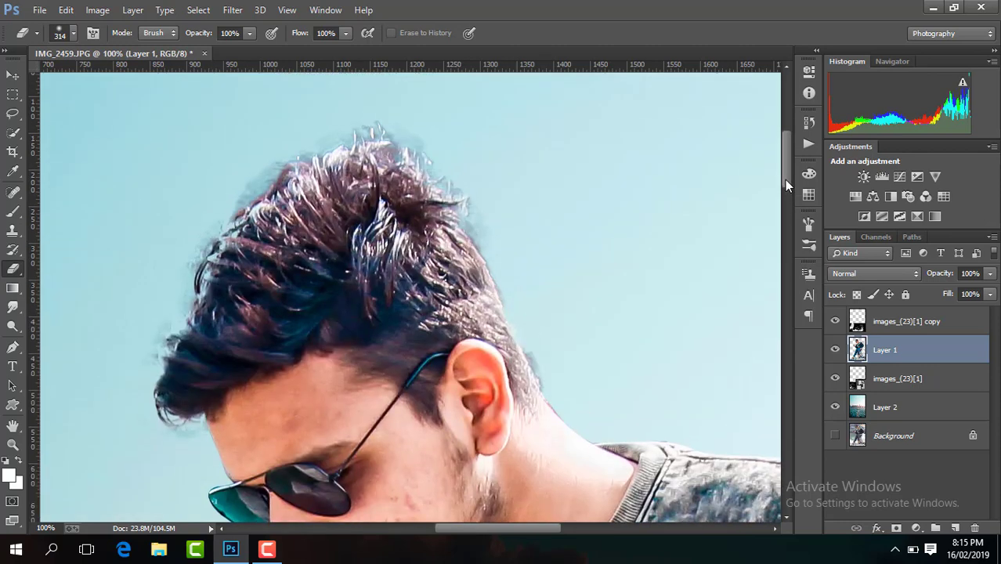
{"action": "left_click", "coordinate": [73, 33]}
{"action": "left_click", "coordinate": [93, 79]}
{"action": "left_click", "coordinate": [473, 195]}
Step: Erase leftover fringe and halo along the top and left edges of the hair
{"action": "left_click_drag", "start_coordinate": [474, 194], "coordinate": [474, 223]}
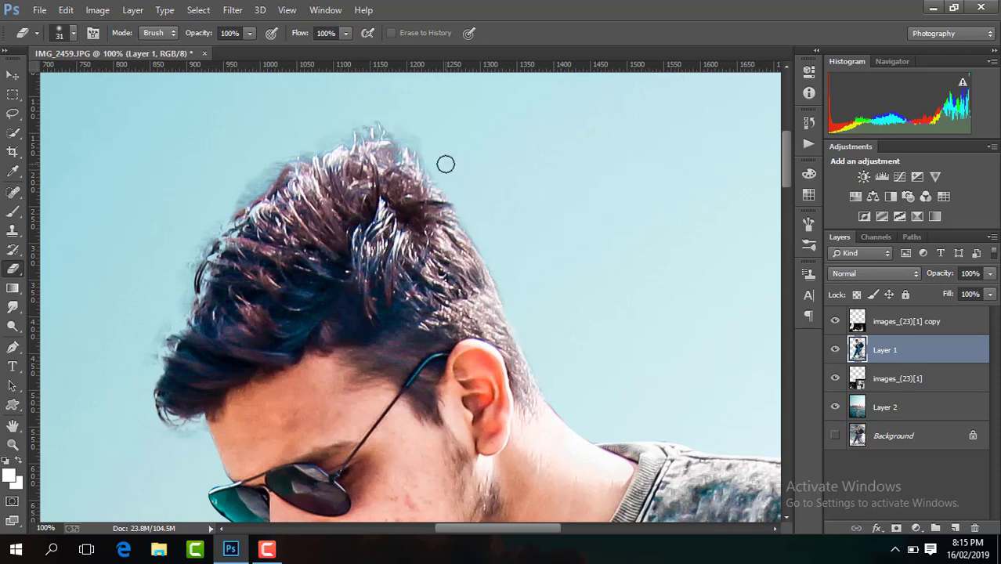
{"action": "left_click_drag", "start_coordinate": [396, 126], "coordinate": [426, 147]}
{"action": "left_click_drag", "start_coordinate": [306, 142], "coordinate": [318, 138]}
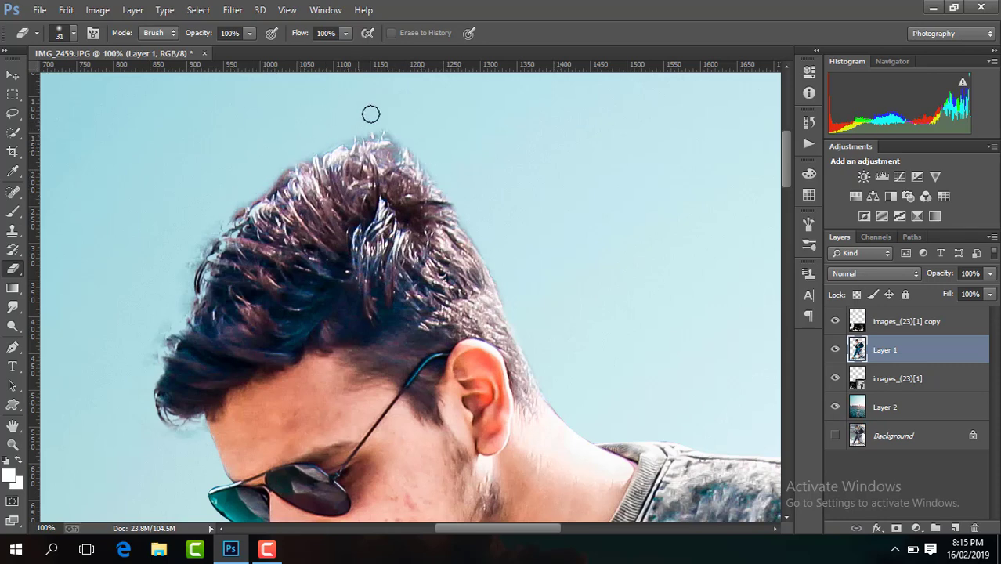
{"action": "left_click_drag", "start_coordinate": [180, 272], "coordinate": [212, 224]}
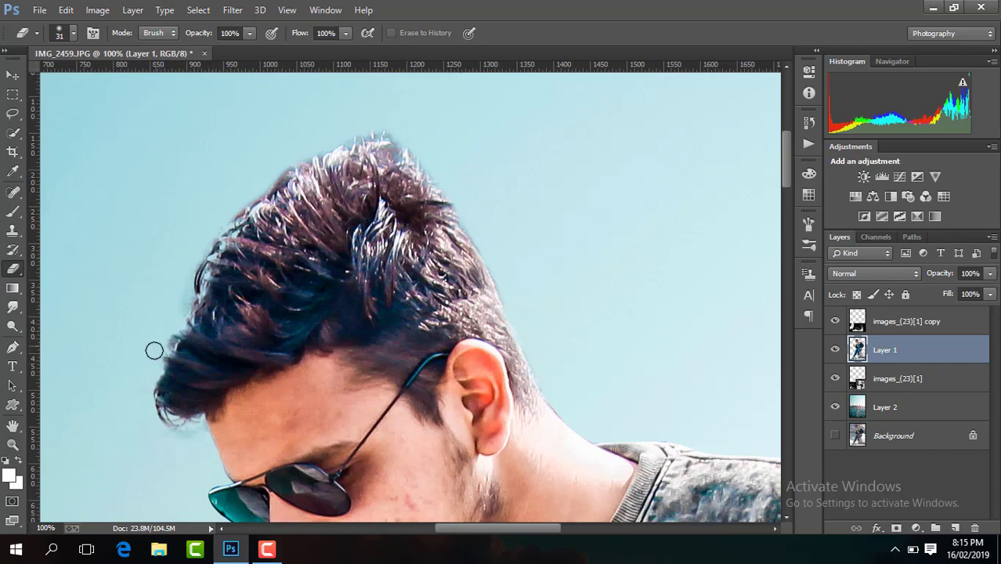
{"action": "left_click_drag", "start_coordinate": [155, 350], "coordinate": [186, 291]}
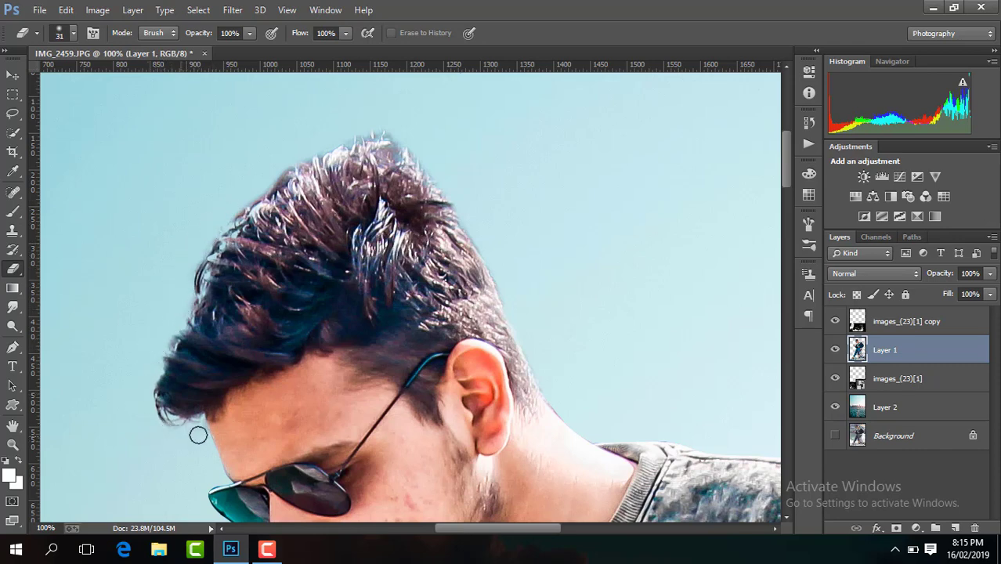
{"action": "mouse_move", "coordinate": [423, 157]}
{"action": "left_mouse_down"}
{"action": "mouse_move", "coordinate": [359, 119]}
{"action": "mouse_move", "coordinate": [353, 133]}
{"action": "left_mouse_up"}
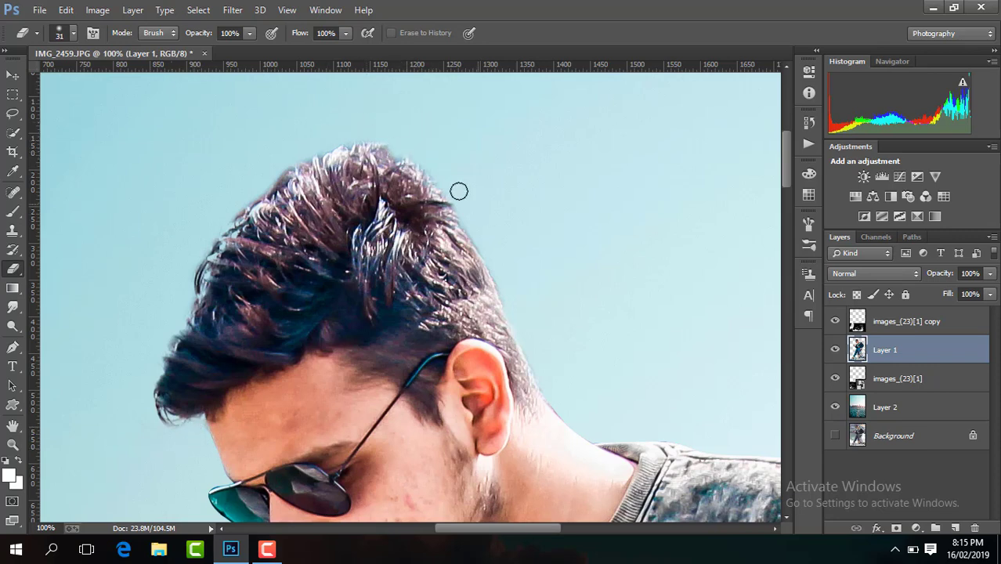
Step: Zoom out and back in to review the whole man-on-rock composite
{"action": "key", "text": "ctrl+minus"}
{"action": "key", "text": "ctrl+minus"}
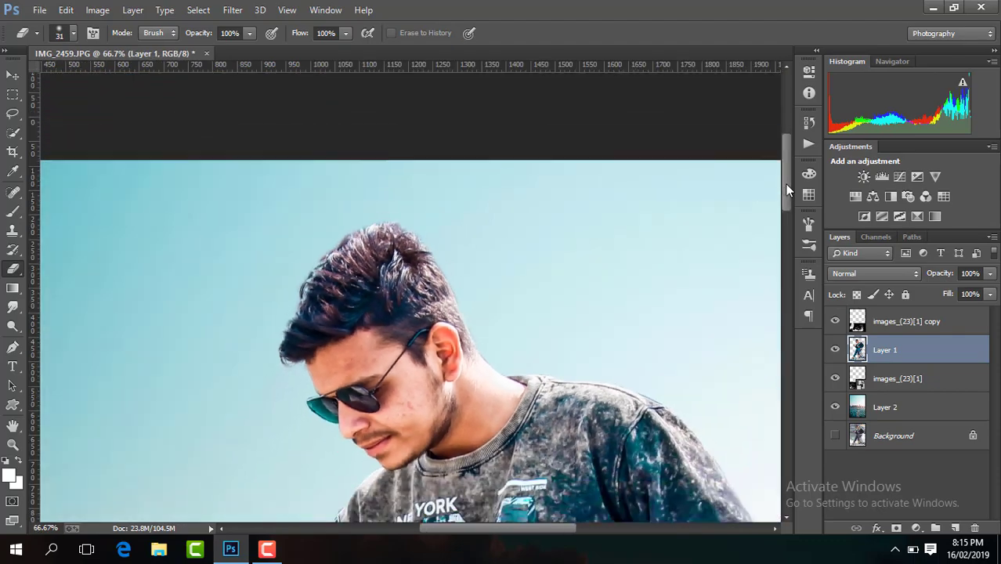
{"action": "key", "text": "ctrl+minus"}
{"action": "key", "text": "ctrl+minus"}
{"action": "key", "text": "ctrl+minus"}
{"action": "key", "text": "ctrl+plus"}
{"action": "key", "text": "ctrl+plus"}
{"action": "key", "text": "ctrl+plus"}
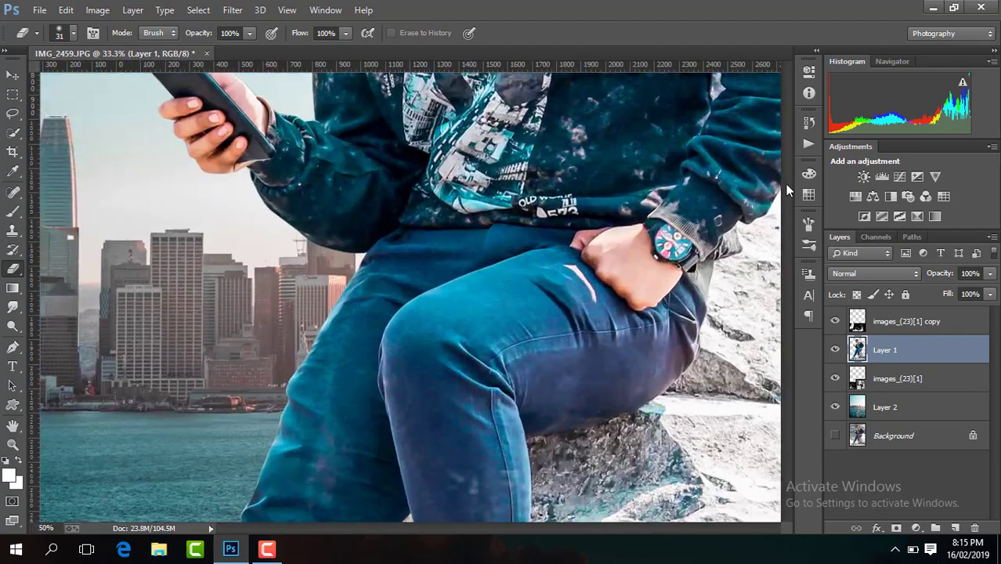
{"action": "key", "text": "ctrl+plus"}
{"action": "key", "text": "ctrl+plus"}
{"action": "left_click_drag", "start_coordinate": [787, 300], "coordinate": [791, 198]}
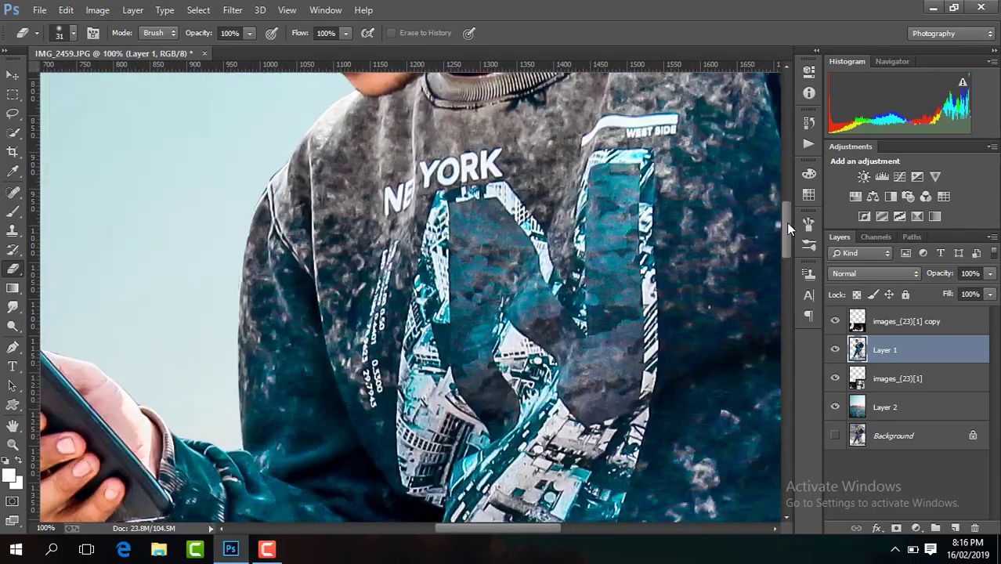
{"action": "key", "text": "ctrl+plus"}
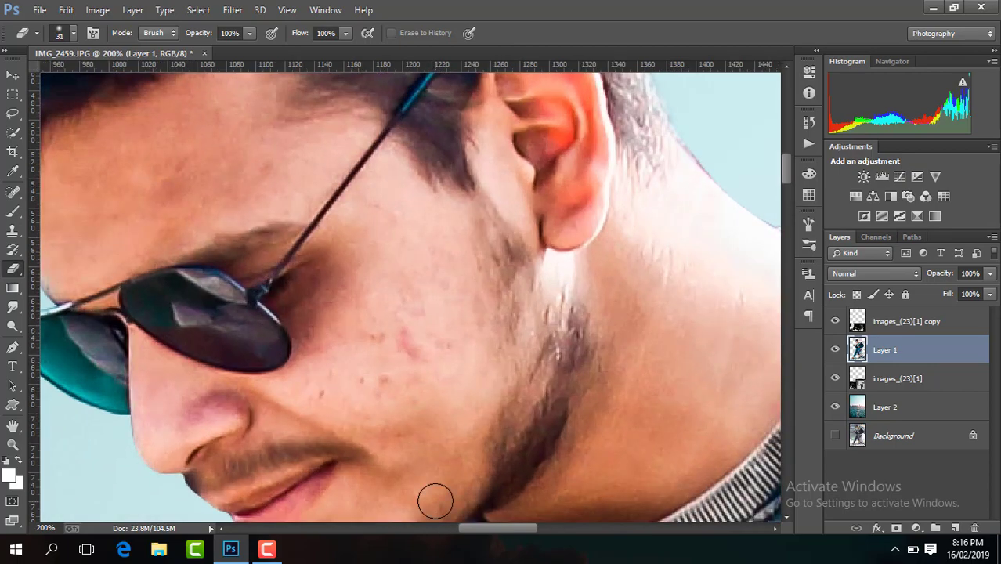
{"action": "left_click_drag", "start_coordinate": [504, 526], "coordinate": [480, 525]}
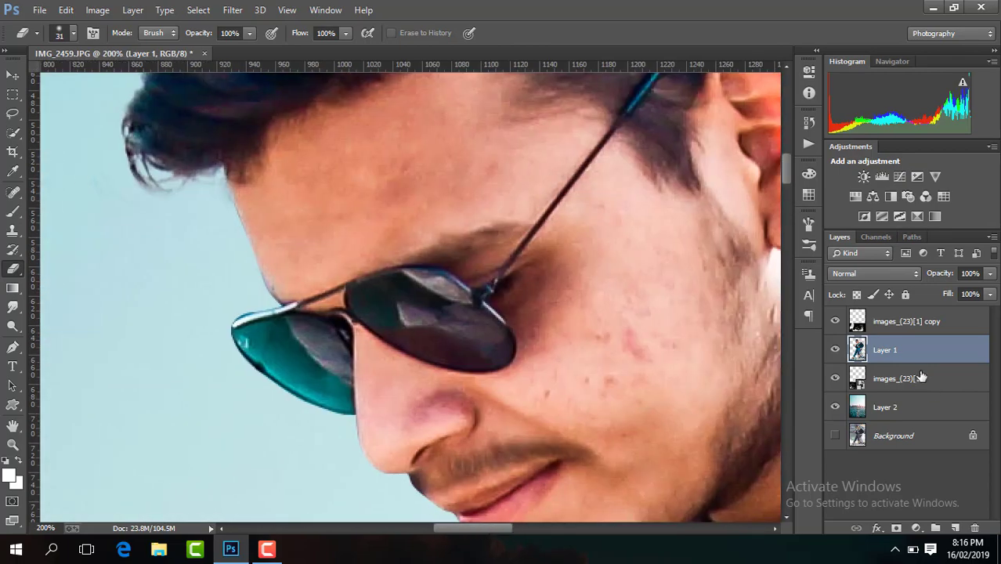
{"action": "key", "text": "ctrl+minus"}
{"action": "key", "text": "ctrl+minus"}
{"action": "key", "text": "ctrl+minus"}
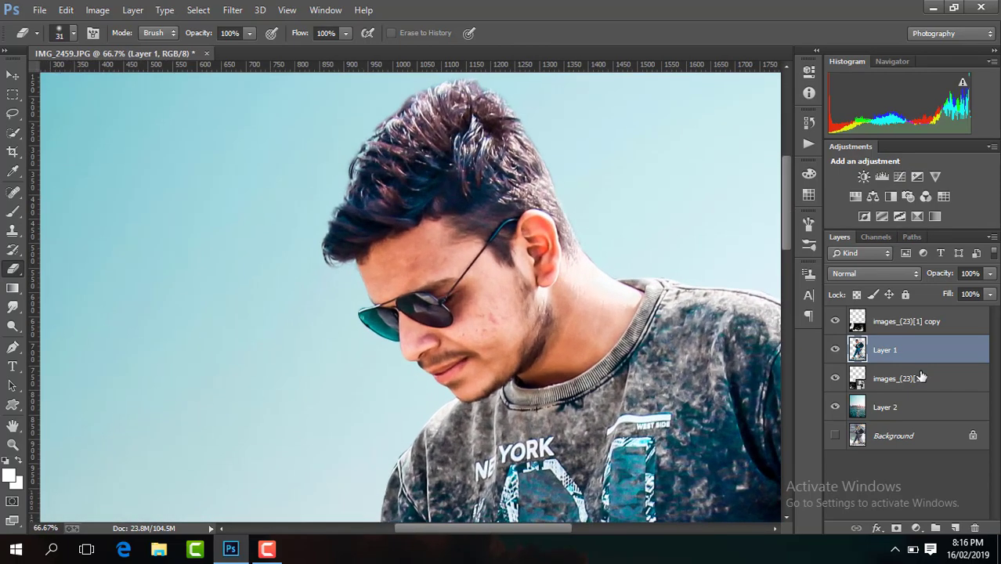
{"action": "key", "text": "ctrl+plus"}
{"action": "key", "text": "ctrl+minus"}
{"action": "key", "text": "ctrl+minus"}
{"action": "key", "text": "ctrl+minus"}
{"action": "key", "text": "ctrl+minus"}
{"action": "key", "text": "ctrl+minus"}
{"action": "key", "text": "ctrl+minus"}
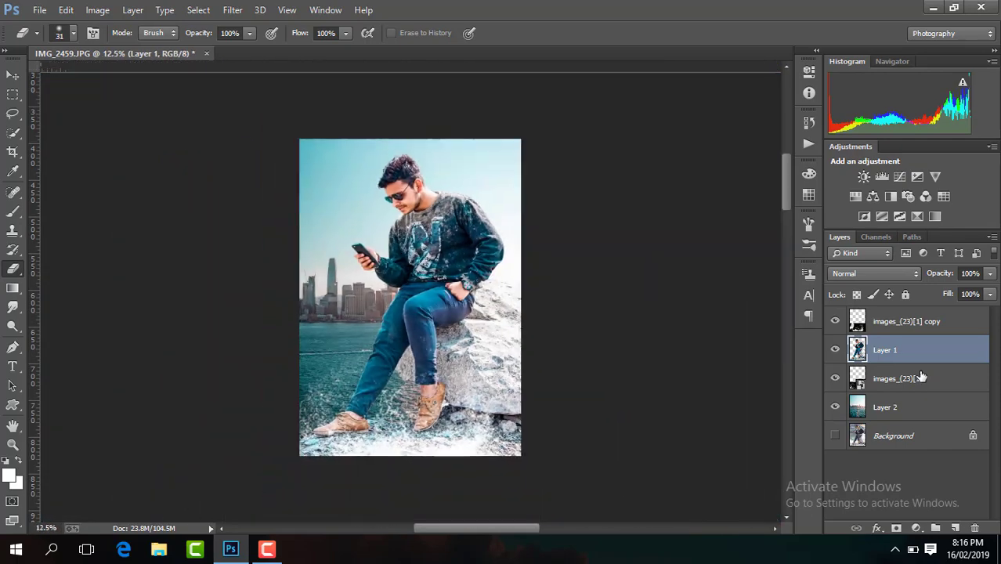
{"action": "key", "text": "ctrl+minus"}
{"action": "key", "text": "ctrl+plus"}
Step: Flatten the image, discarding hidden layers, and duplicate the Background as Layer 1
{"action": "right_click", "coordinate": [907, 362]}
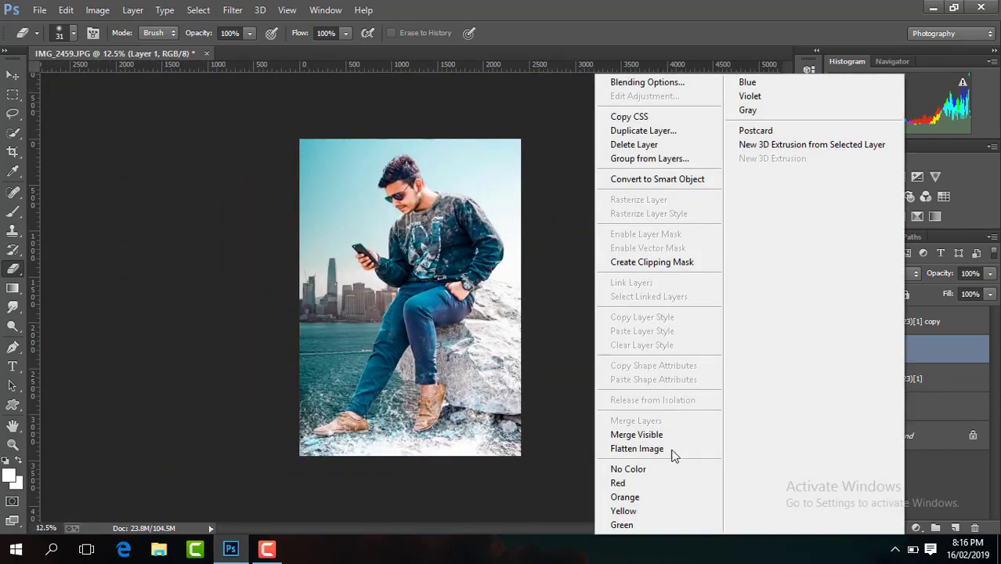
{"action": "left_click", "coordinate": [692, 452]}
{"action": "key", "text": "Return"}
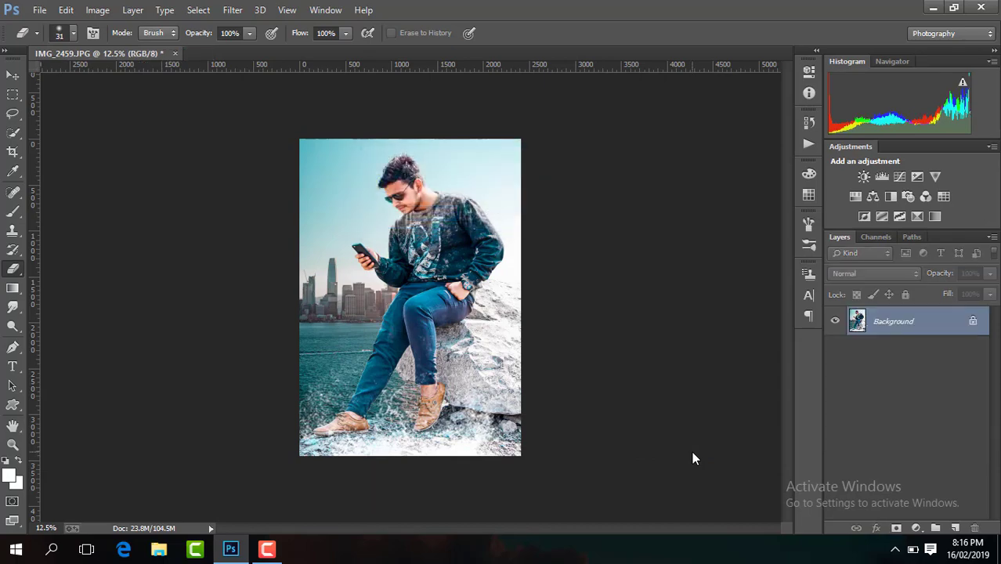
{"action": "key", "text": "ctrl+j"}
Step: Zoom to 200% and pan to the man's hair
{"action": "key", "text": "ctrl+plus"}
{"action": "key", "text": "ctrl+plus"}
{"action": "key", "text": "ctrl+plus"}
{"action": "key", "text": "ctrl+plus"}
{"action": "key", "text": "ctrl+plus"}
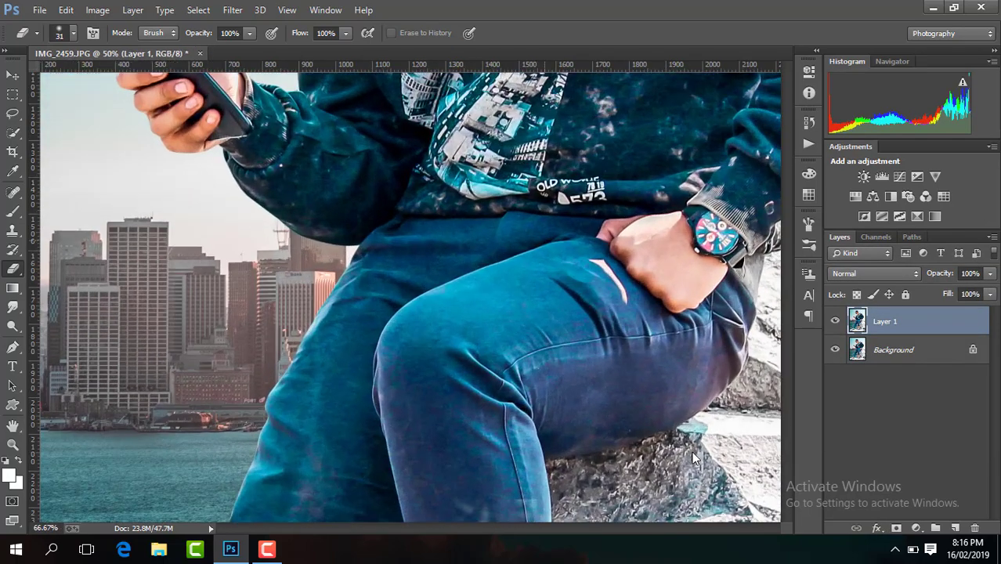
{"action": "left_click_drag", "start_coordinate": [787, 276], "coordinate": [793, 139]}
{"action": "key", "text": "ctrl+plus"}
{"action": "key", "text": "ctrl+plus"}
{"action": "left_click_drag", "start_coordinate": [523, 528], "coordinate": [497, 529]}
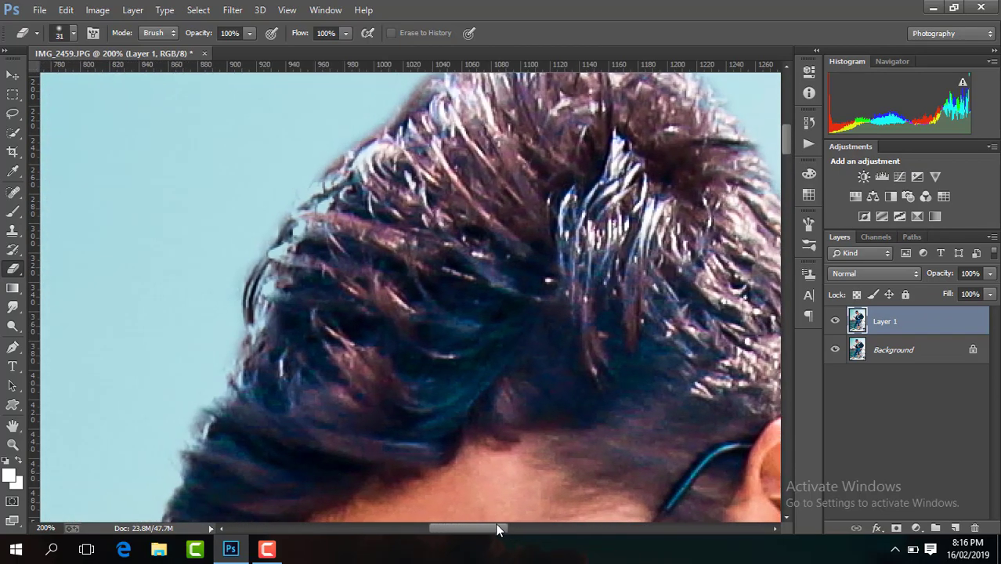
{"action": "left_click_drag", "start_coordinate": [787, 150], "coordinate": [771, 160]}
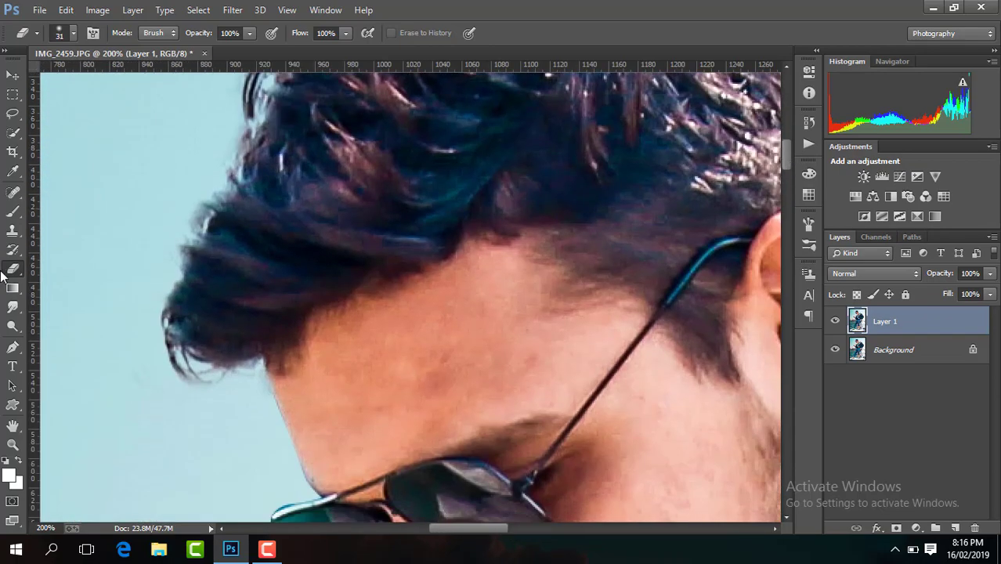
Step: Smudge the first left-edge hair strands into the sky and enlarge the Smudge brush to 40 px
{"action": "left_click", "coordinate": [12, 308]}
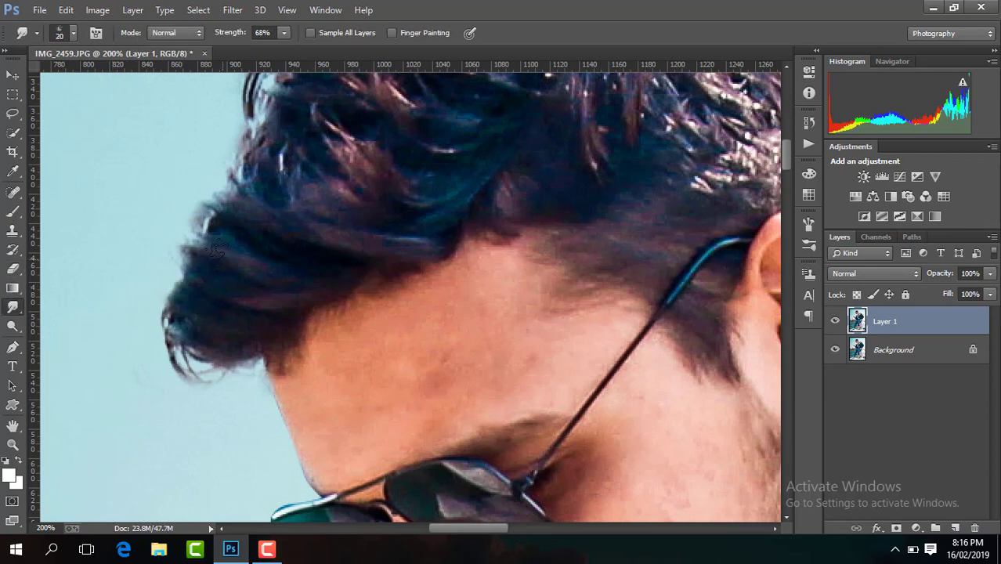
{"action": "left_click_drag", "start_coordinate": [217, 250], "coordinate": [202, 174]}
{"action": "left_click_drag", "start_coordinate": [224, 218], "coordinate": [222, 179]}
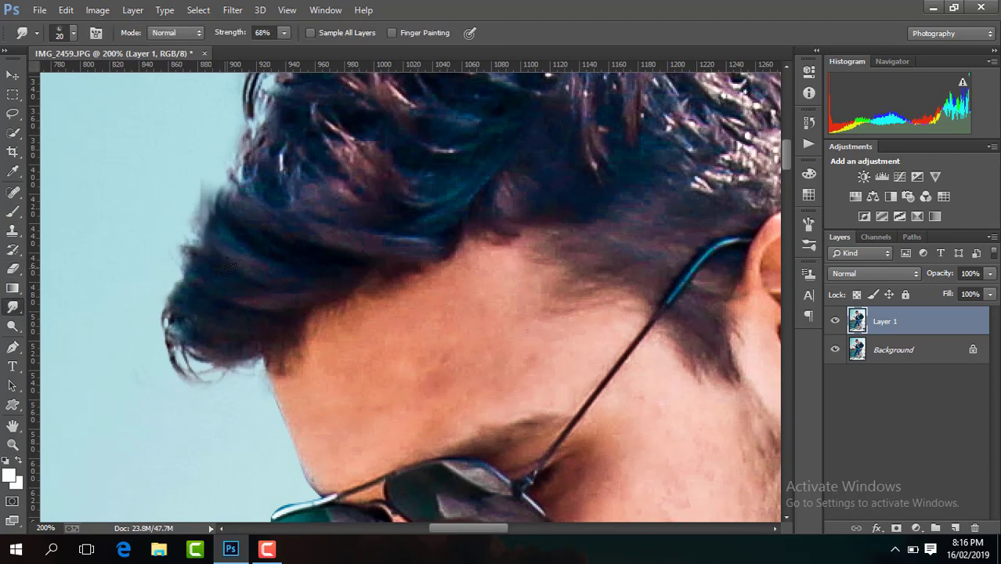
{"action": "left_click", "coordinate": [72, 32]}
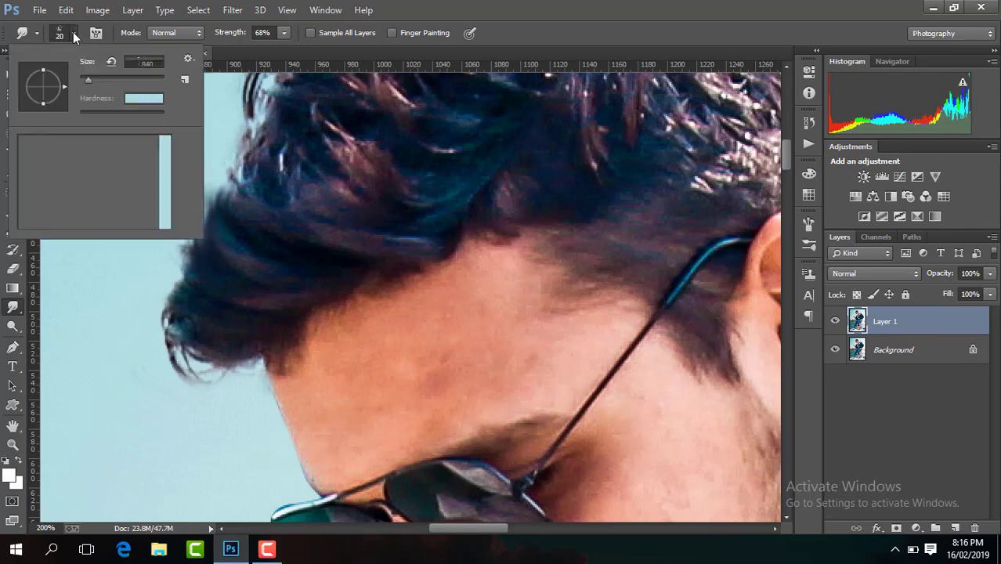
{"action": "left_click", "coordinate": [96, 79]}
{"action": "key", "text": "Return"}
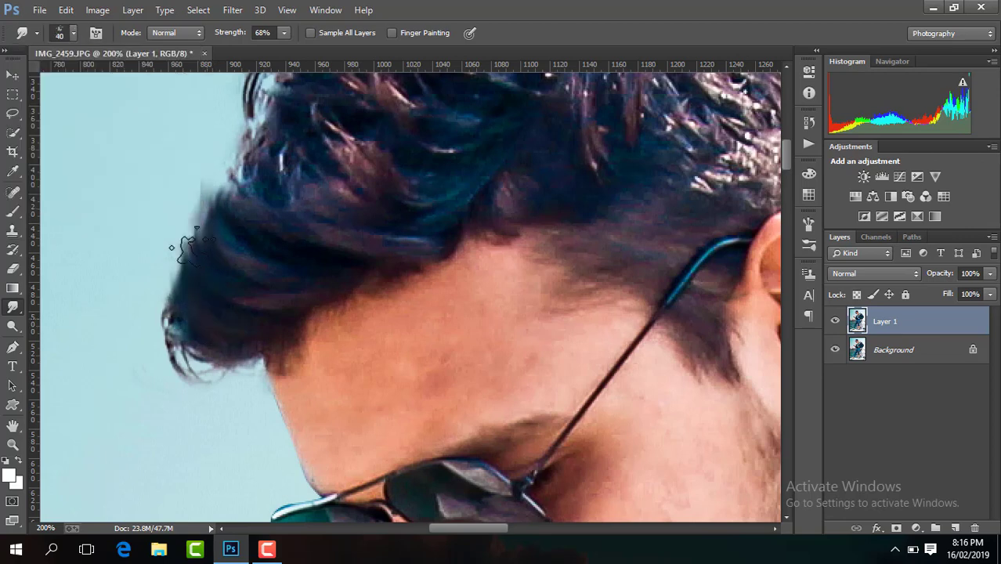
Step: Push the left and upper-left hair edge outward into the sky with the 40 px brush
{"action": "left_click_drag", "start_coordinate": [216, 310], "coordinate": [207, 169]}
{"action": "mouse_move", "coordinate": [235, 227]}
{"action": "left_mouse_down"}
{"action": "mouse_move", "coordinate": [223, 145]}
{"action": "mouse_move", "coordinate": [243, 102]}
{"action": "left_mouse_up"}
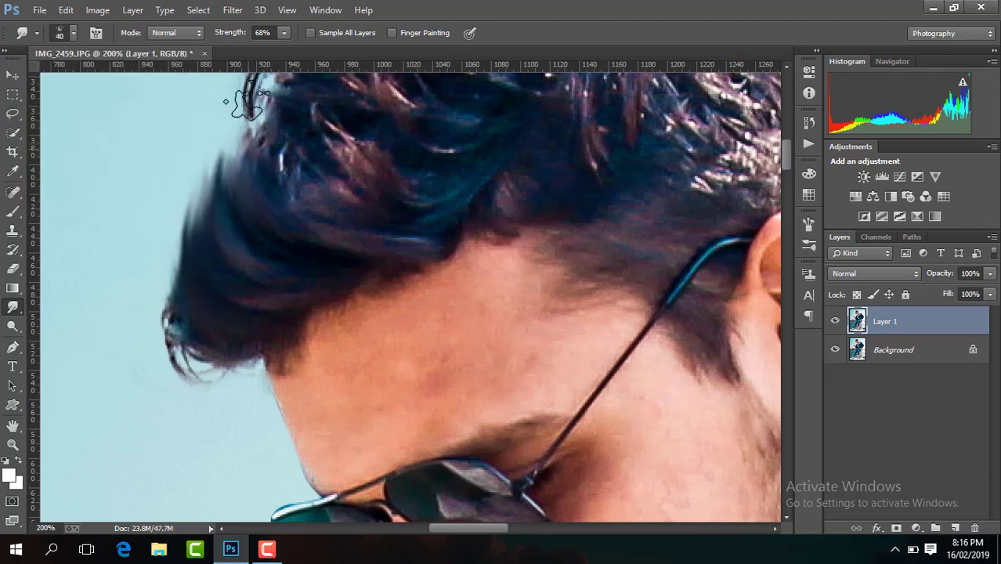
{"action": "left_click_drag", "start_coordinate": [259, 169], "coordinate": [235, 86]}
{"action": "left_click_drag", "start_coordinate": [283, 181], "coordinate": [249, 82]}
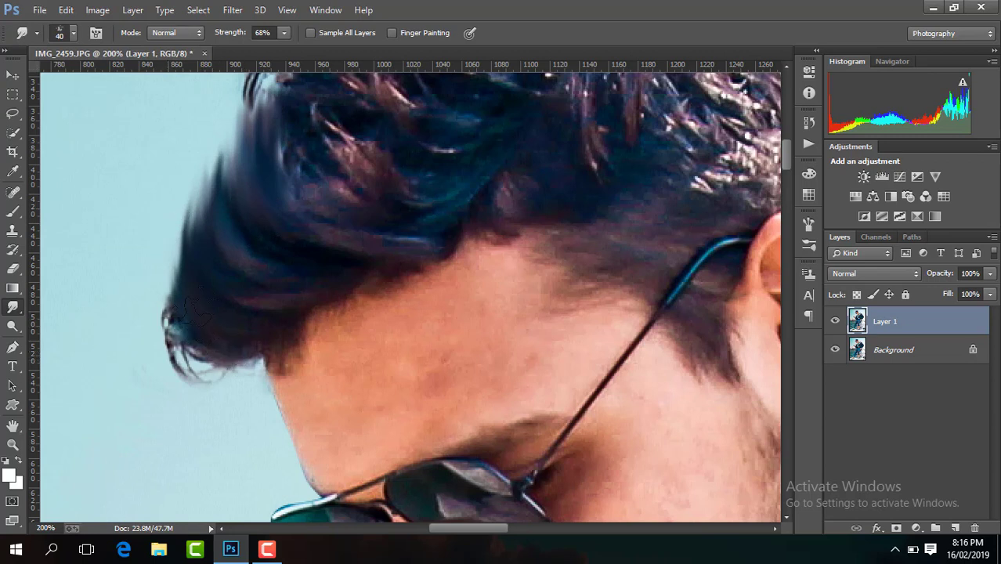
{"action": "left_click_drag", "start_coordinate": [176, 321], "coordinate": [152, 223]}
{"action": "left_click_drag", "start_coordinate": [184, 259], "coordinate": [169, 179]}
{"action": "left_click_drag", "start_coordinate": [218, 247], "coordinate": [178, 165]}
{"action": "left_click_drag", "start_coordinate": [250, 216], "coordinate": [201, 125]}
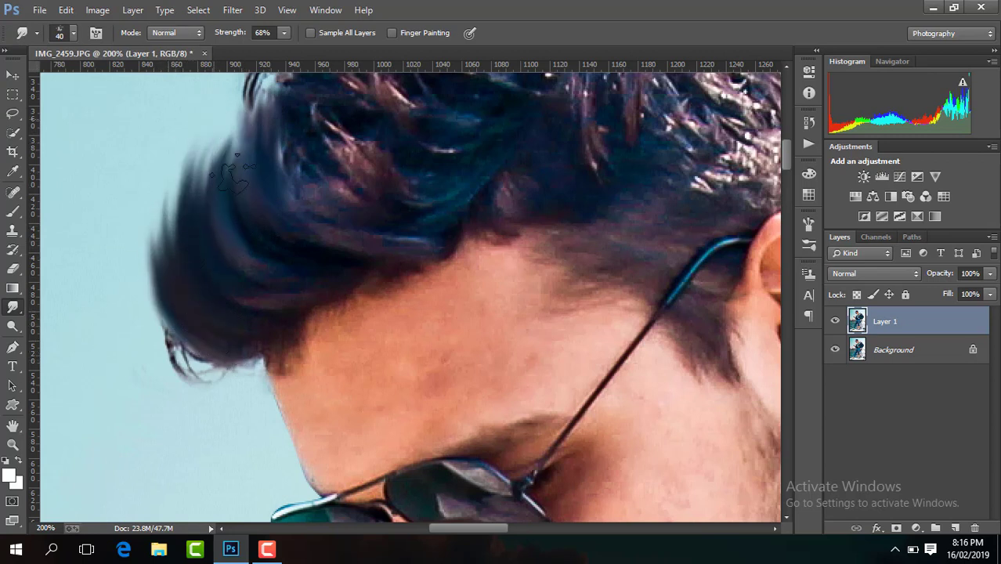
{"action": "left_click_drag", "start_coordinate": [216, 249], "coordinate": [168, 141]}
{"action": "left_click_drag", "start_coordinate": [262, 200], "coordinate": [253, 67]}
Step: Add more streaks along the left and upper-left hair edge, smoothing jagged spots near the forehead
{"action": "key", "text": "ctrl+minus"}
{"action": "key", "text": "ctrl+minus"}
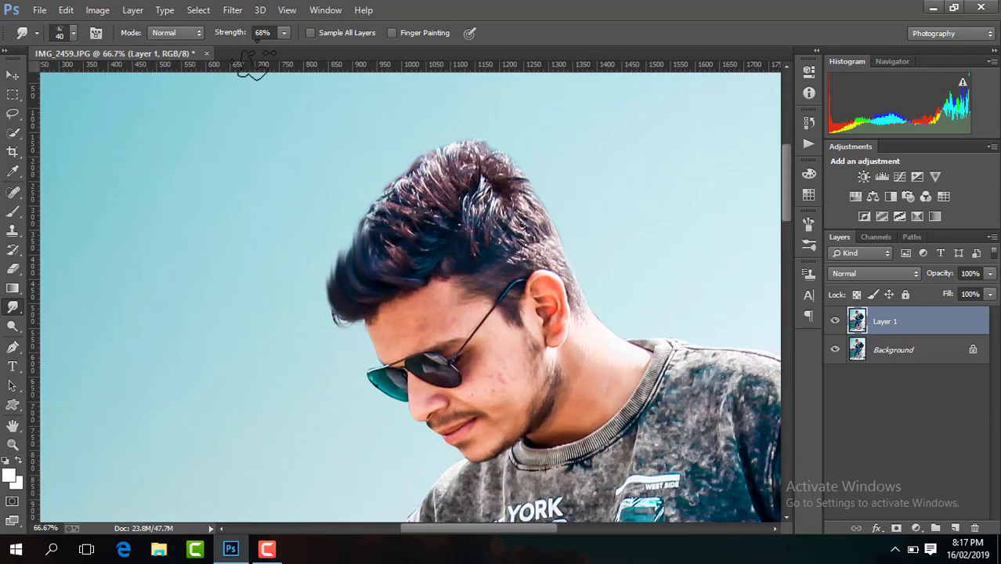
{"action": "key", "text": "ctrl+plus"}
{"action": "key", "text": "ctrl+plus"}
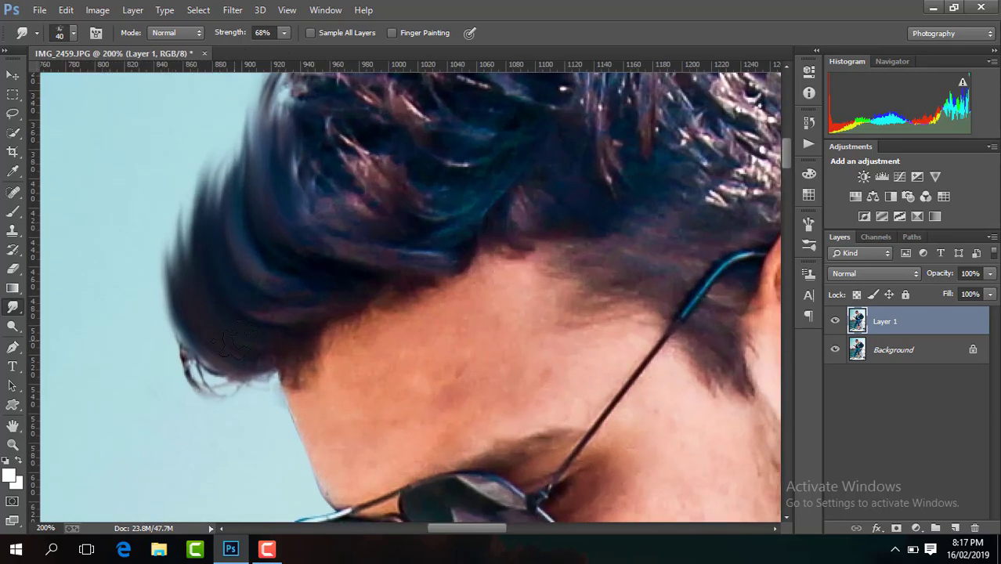
{"action": "left_click_drag", "start_coordinate": [239, 365], "coordinate": [166, 312]}
{"action": "mouse_move", "coordinate": [205, 286]}
{"action": "left_mouse_down"}
{"action": "mouse_move", "coordinate": [174, 212]}
{"action": "mouse_move", "coordinate": [225, 153]}
{"action": "left_mouse_up"}
{"action": "left_click_drag", "start_coordinate": [259, 200], "coordinate": [213, 98]}
{"action": "left_click_drag", "start_coordinate": [292, 149], "coordinate": [276, 74]}
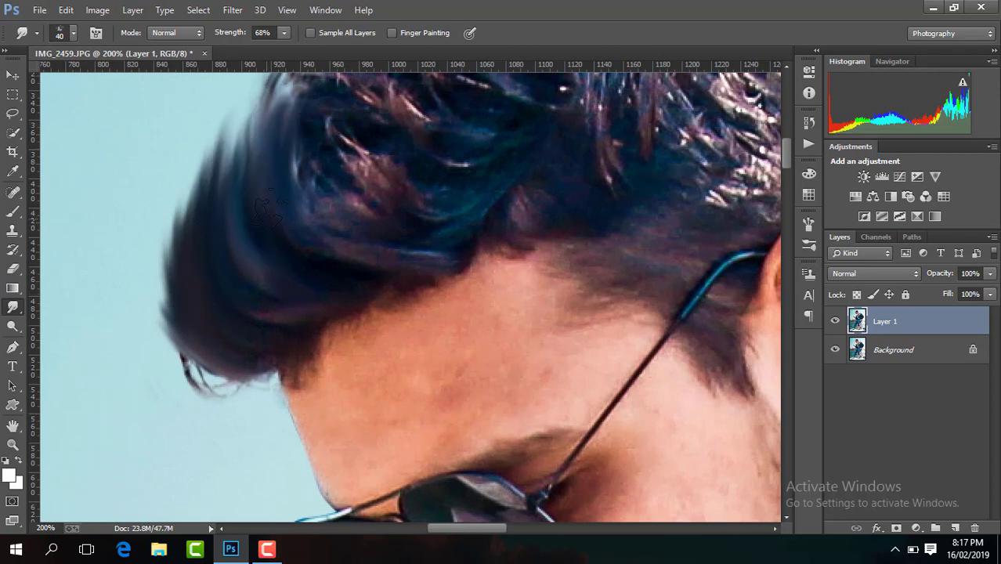
{"action": "left_click_drag", "start_coordinate": [325, 194], "coordinate": [291, 137]}
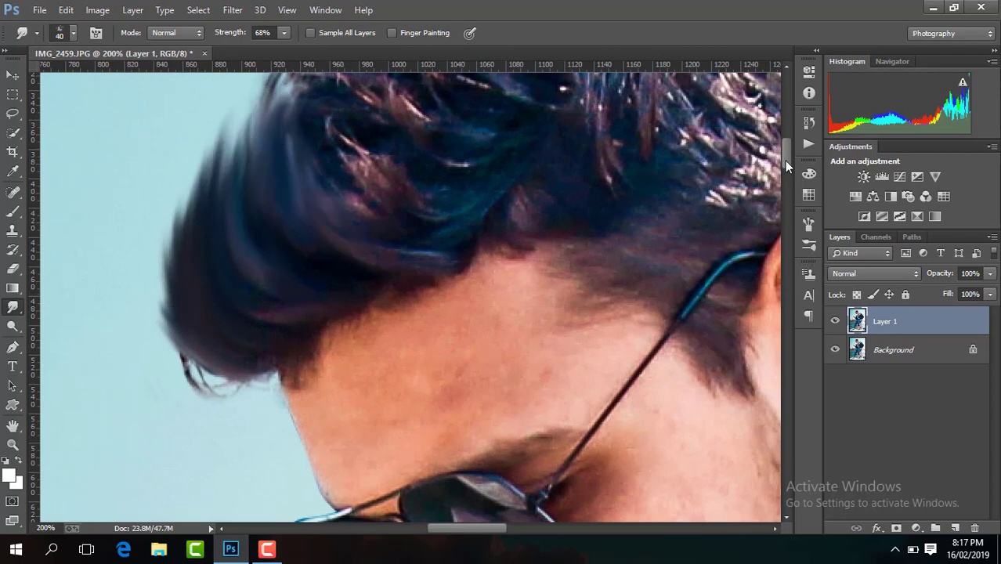
{"action": "scroll", "coordinate": [784, 161], "scroll_direction": "up", "scroll_amount": 5}
{"action": "mouse_move", "coordinate": [311, 300]}
{"action": "left_mouse_down"}
{"action": "mouse_move", "coordinate": [301, 213]}
{"action": "mouse_move", "coordinate": [283, 223]}
{"action": "mouse_move", "coordinate": [345, 160]}
{"action": "left_mouse_up"}
{"action": "left_click_drag", "start_coordinate": [368, 243], "coordinate": [383, 133]}
{"action": "left_click_drag", "start_coordinate": [411, 192], "coordinate": [396, 118]}
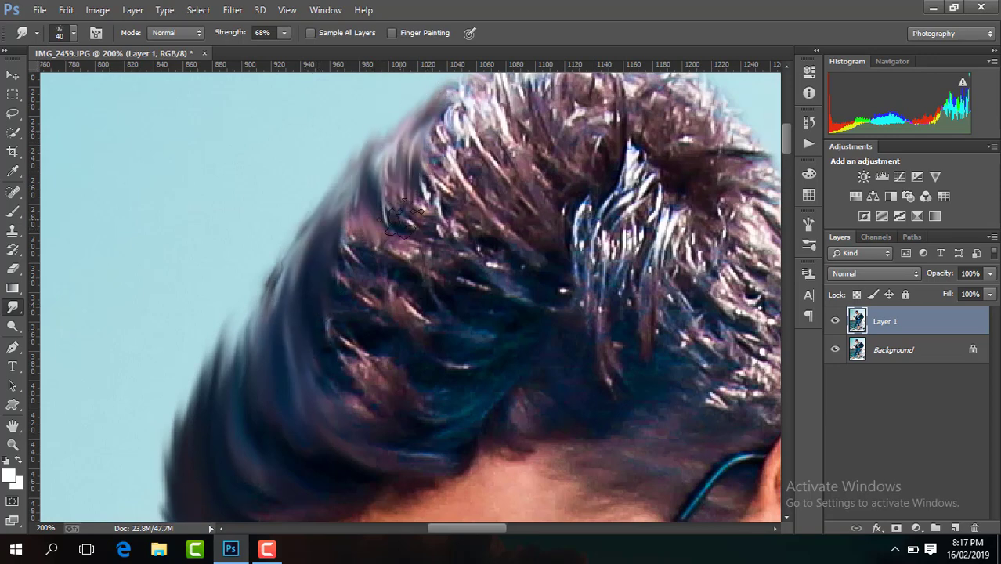
{"action": "left_click_drag", "start_coordinate": [407, 235], "coordinate": [396, 145]}
{"action": "left_click_drag", "start_coordinate": [786, 144], "coordinate": [787, 138]}
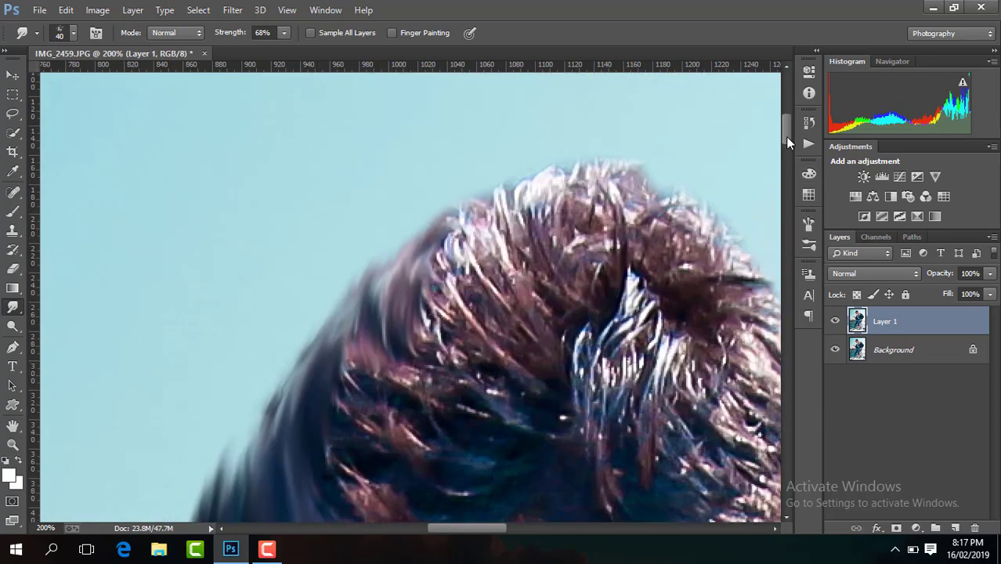
Step: Smudge the top of the hair upward into soft streaks
{"action": "mouse_move", "coordinate": [619, 258]}
{"action": "left_mouse_down"}
{"action": "mouse_move", "coordinate": [626, 157]}
{"action": "mouse_move", "coordinate": [607, 160]}
{"action": "left_mouse_up"}
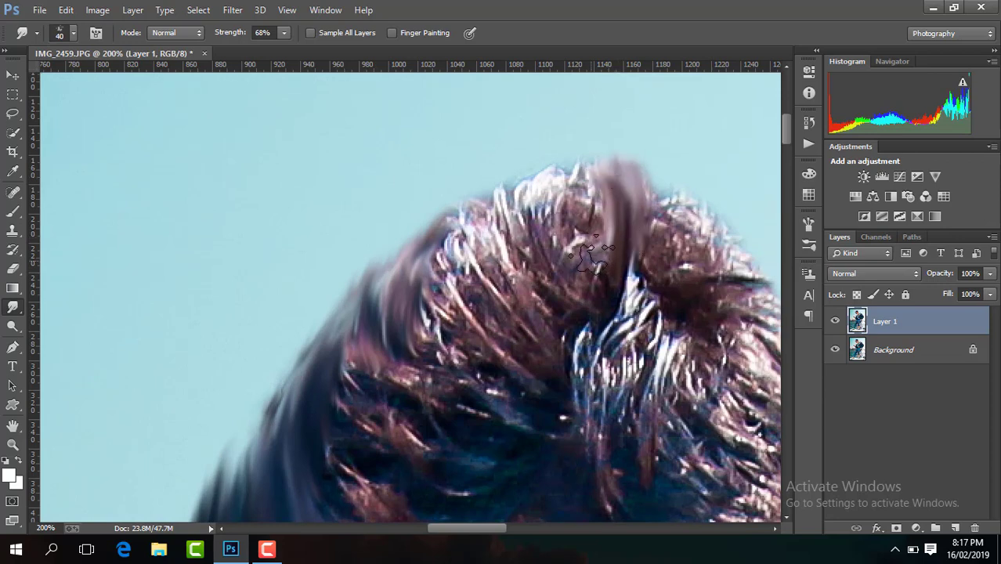
{"action": "left_click_drag", "start_coordinate": [592, 254], "coordinate": [586, 165]}
{"action": "left_click_drag", "start_coordinate": [560, 270], "coordinate": [576, 174]}
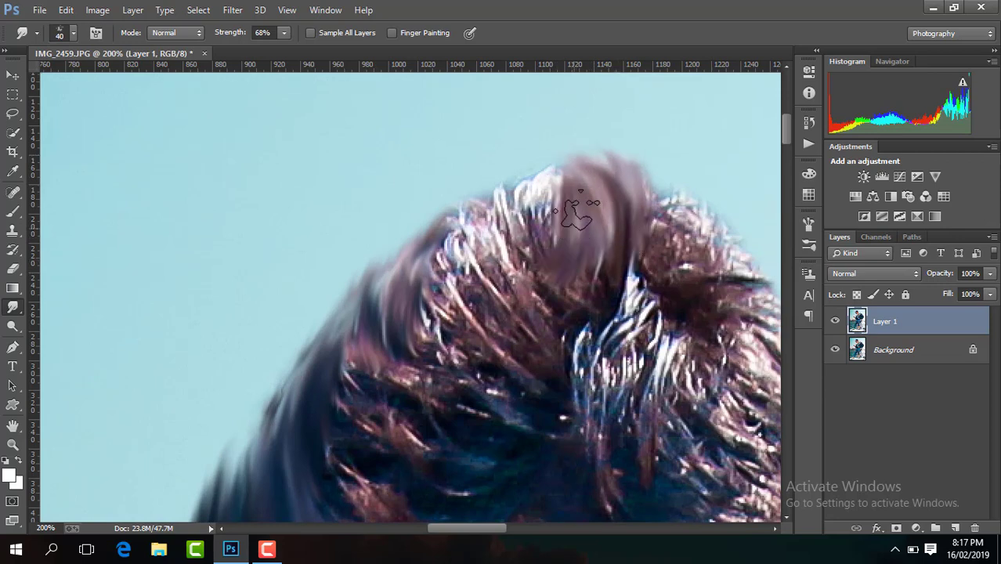
{"action": "left_click_drag", "start_coordinate": [575, 213], "coordinate": [556, 169]}
{"action": "left_click_drag", "start_coordinate": [469, 285], "coordinate": [491, 197]}
{"action": "left_click_drag", "start_coordinate": [443, 274], "coordinate": [490, 190]}
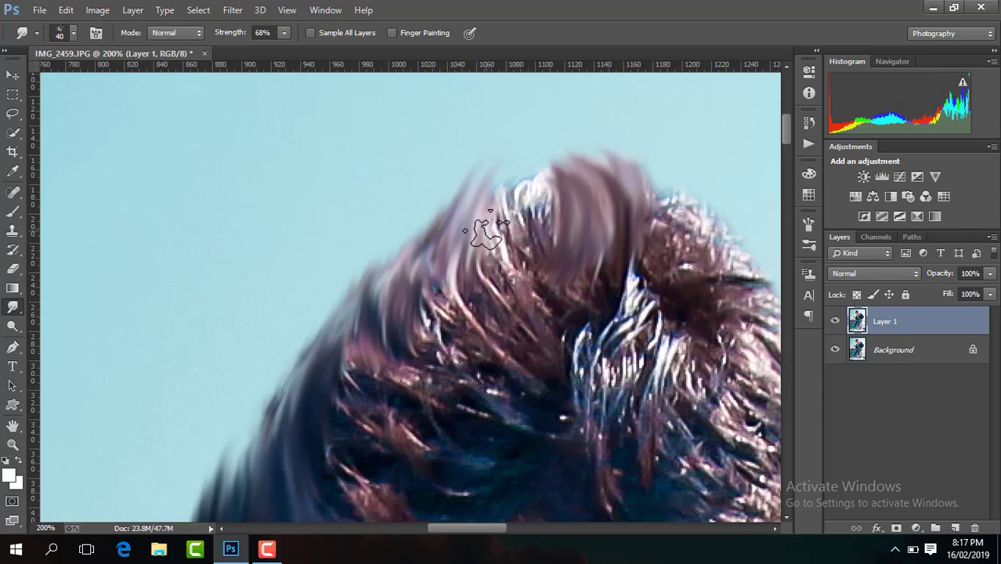
{"action": "mouse_move", "coordinate": [486, 235]}
{"action": "left_mouse_down"}
{"action": "mouse_move", "coordinate": [527, 160]}
{"action": "mouse_move", "coordinate": [557, 162]}
{"action": "left_mouse_up"}
{"action": "left_click_drag", "start_coordinate": [527, 239], "coordinate": [555, 168]}
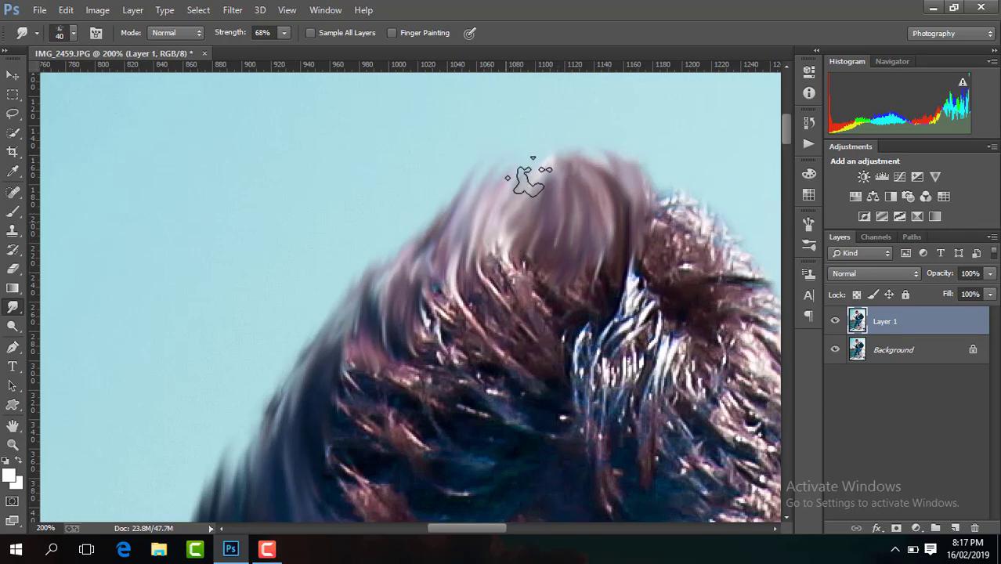
{"action": "left_click_drag", "start_coordinate": [438, 298], "coordinate": [474, 168]}
{"action": "left_click_drag", "start_coordinate": [396, 313], "coordinate": [432, 178]}
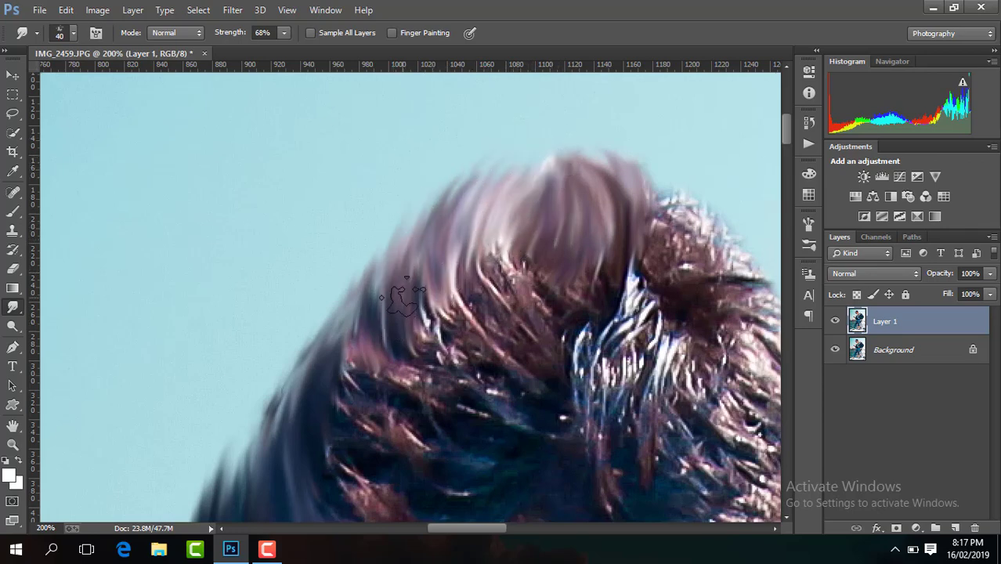
{"action": "left_click_drag", "start_coordinate": [410, 258], "coordinate": [455, 206]}
{"action": "left_click_drag", "start_coordinate": [482, 250], "coordinate": [518, 179]}
{"action": "mouse_move", "coordinate": [600, 218]}
{"action": "left_mouse_down"}
{"action": "mouse_move", "coordinate": [607, 186]}
{"action": "mouse_move", "coordinate": [584, 157]}
{"action": "left_mouse_up"}
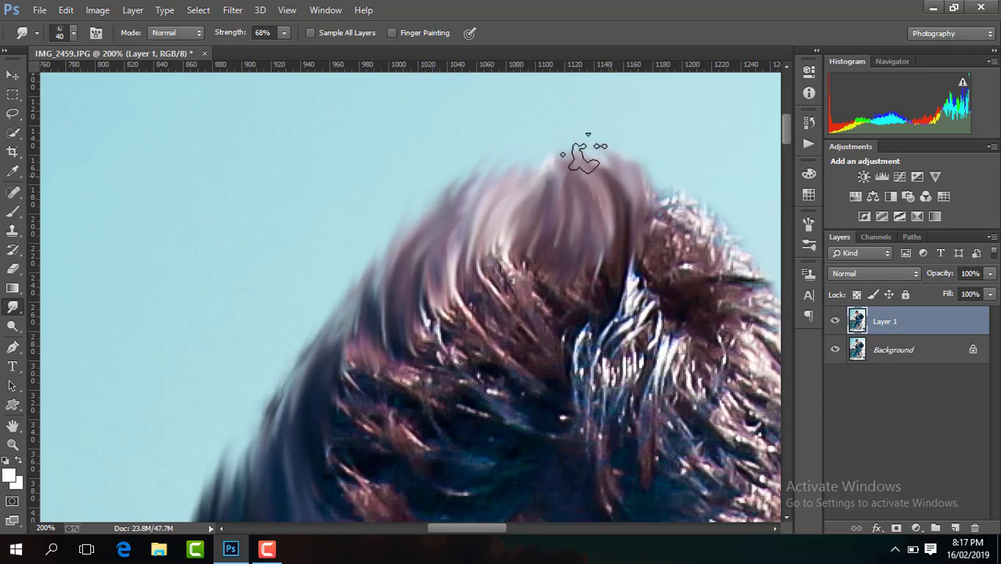
{"action": "mouse_move", "coordinate": [364, 348]}
{"action": "left_mouse_down"}
{"action": "mouse_move", "coordinate": [391, 213]}
{"action": "mouse_move", "coordinate": [396, 219]}
{"action": "left_mouse_up"}
{"action": "left_click_drag", "start_coordinate": [368, 325], "coordinate": [435, 184]}
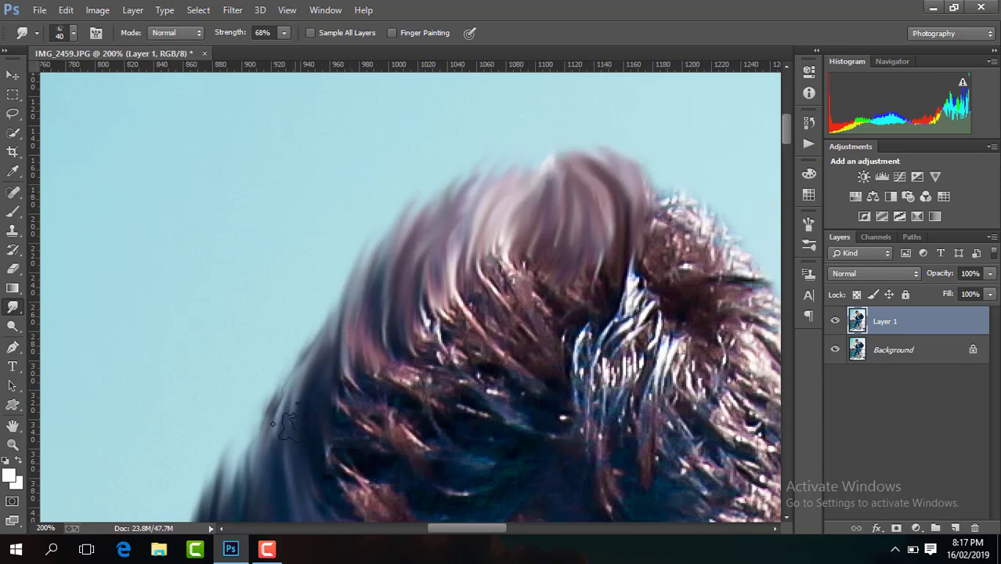
{"action": "left_click_drag", "start_coordinate": [286, 427], "coordinate": [368, 243]}
Step: Pull the left hair edge further up and out into the sky
{"action": "key", "text": "ctrl+minus"}
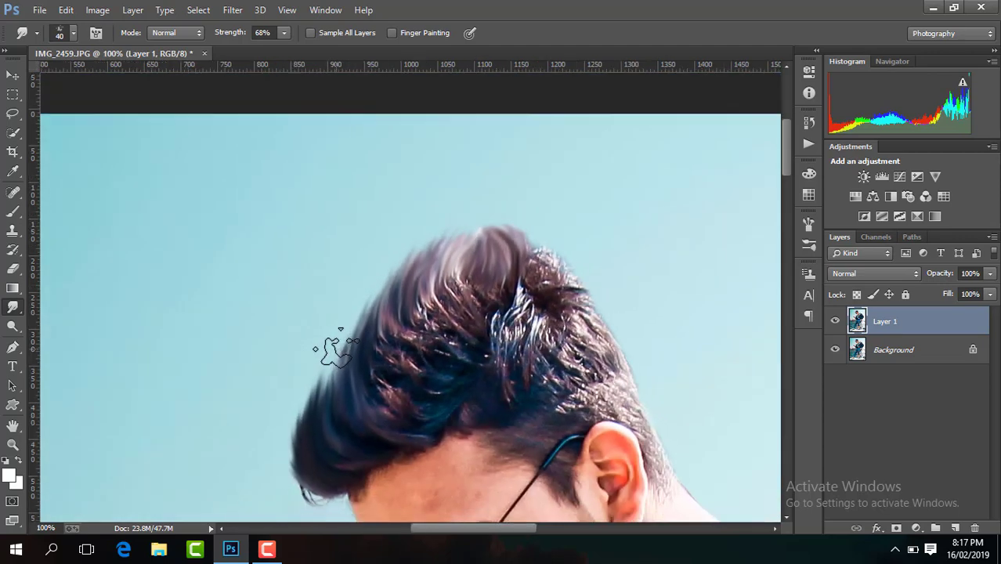
{"action": "key", "text": "ctrl+minus"}
{"action": "key", "text": "ctrl+minus"}
{"action": "key", "text": "ctrl+minus"}
{"action": "key", "text": "ctrl+plus"}
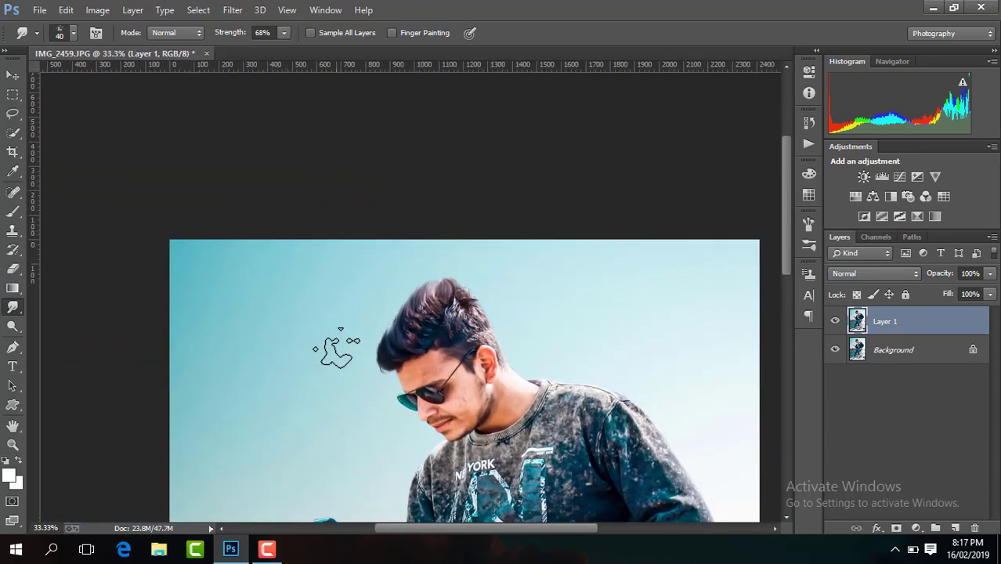
{"action": "key", "text": "ctrl+plus"}
{"action": "key", "text": "ctrl+plus"}
{"action": "key", "text": "ctrl+plus"}
{"action": "key", "text": "ctrl+plus"}
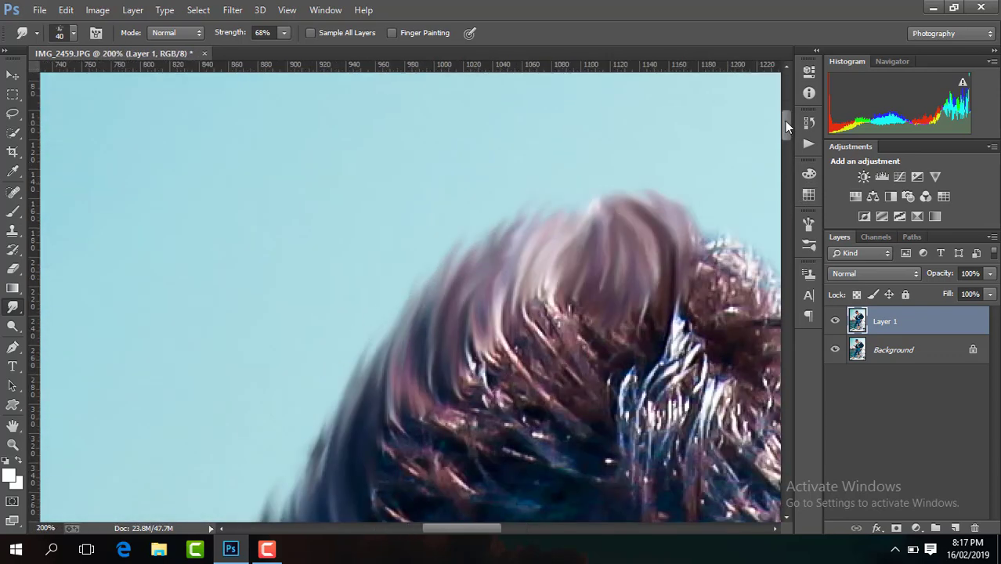
{"action": "left_click_drag", "start_coordinate": [784, 121], "coordinate": [785, 141]}
{"action": "left_click_drag", "start_coordinate": [298, 318], "coordinate": [313, 231]}
{"action": "left_click_drag", "start_coordinate": [286, 290], "coordinate": [322, 211]}
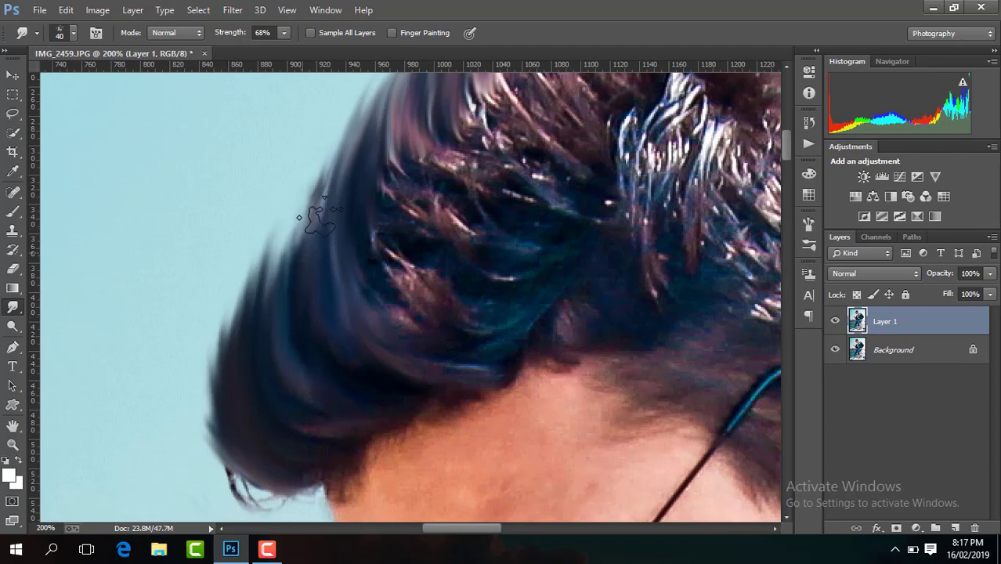
{"action": "left_click_drag", "start_coordinate": [278, 247], "coordinate": [306, 219]}
{"action": "left_click_drag", "start_coordinate": [266, 290], "coordinate": [336, 165]}
{"action": "left_click_drag", "start_coordinate": [318, 255], "coordinate": [349, 129]}
{"action": "left_click_drag", "start_coordinate": [267, 290], "coordinate": [307, 190]}
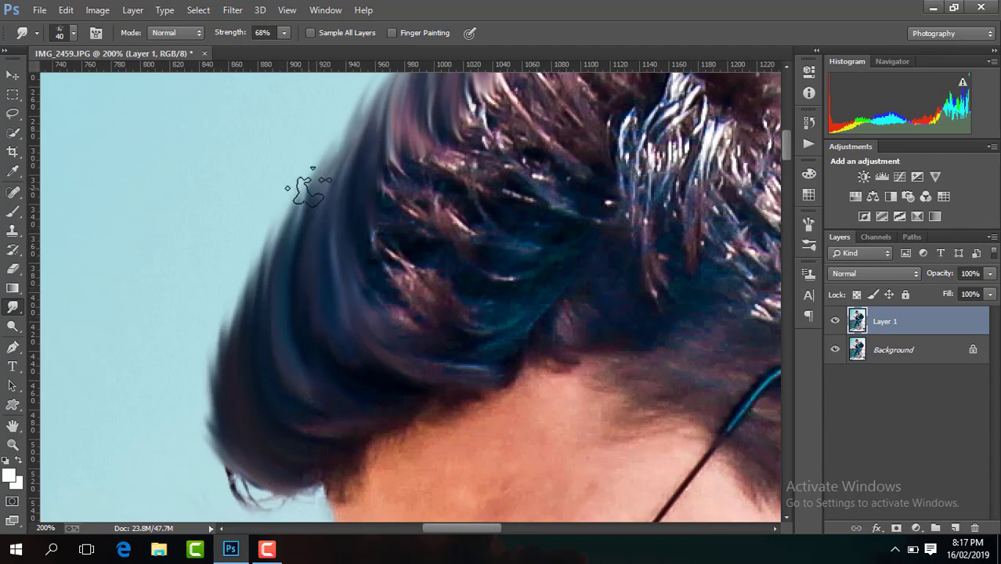
{"action": "left_click_drag", "start_coordinate": [244, 422], "coordinate": [282, 207]}
{"action": "left_click_drag", "start_coordinate": [227, 322], "coordinate": [321, 157]}
{"action": "left_click_drag", "start_coordinate": [290, 251], "coordinate": [336, 137]}
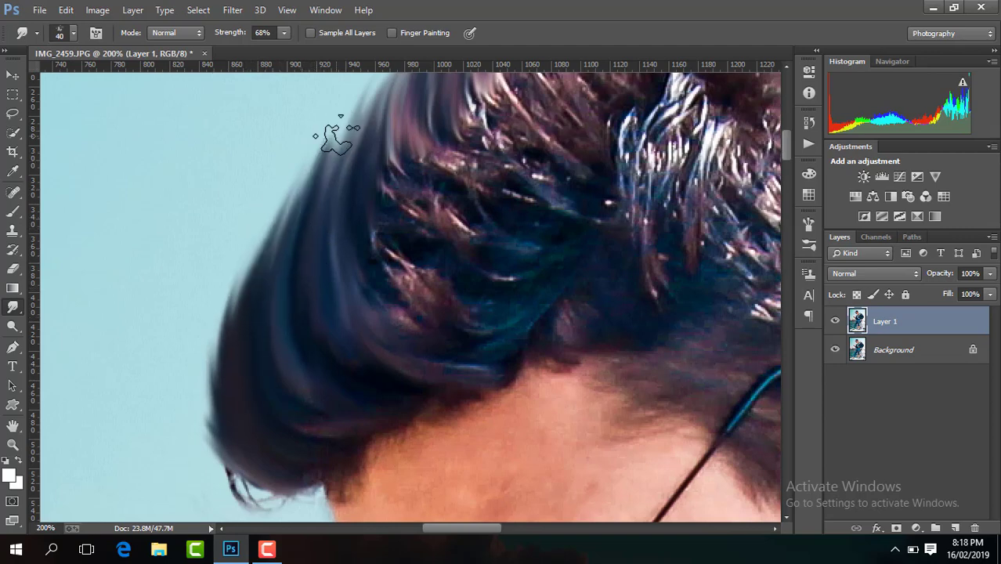
Step: Smudge the lower part of the left hair edge outward and upward
{"action": "left_click_drag", "start_coordinate": [258, 455], "coordinate": [212, 338]}
{"action": "left_click_drag", "start_coordinate": [224, 404], "coordinate": [217, 306]}
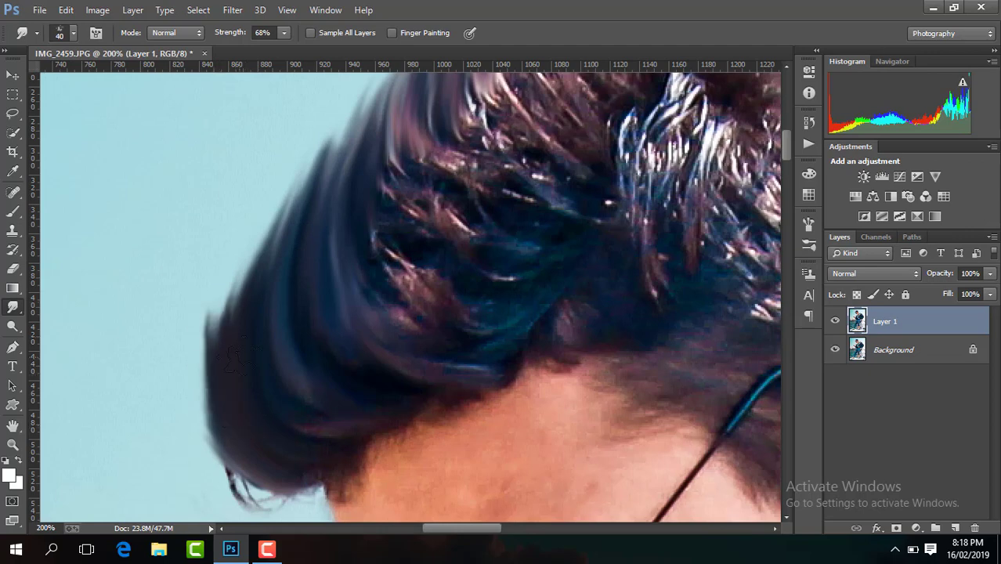
{"action": "left_click_drag", "start_coordinate": [223, 344], "coordinate": [259, 247]}
{"action": "left_click_drag", "start_coordinate": [238, 298], "coordinate": [298, 148]}
{"action": "left_click_drag", "start_coordinate": [286, 250], "coordinate": [341, 82]}
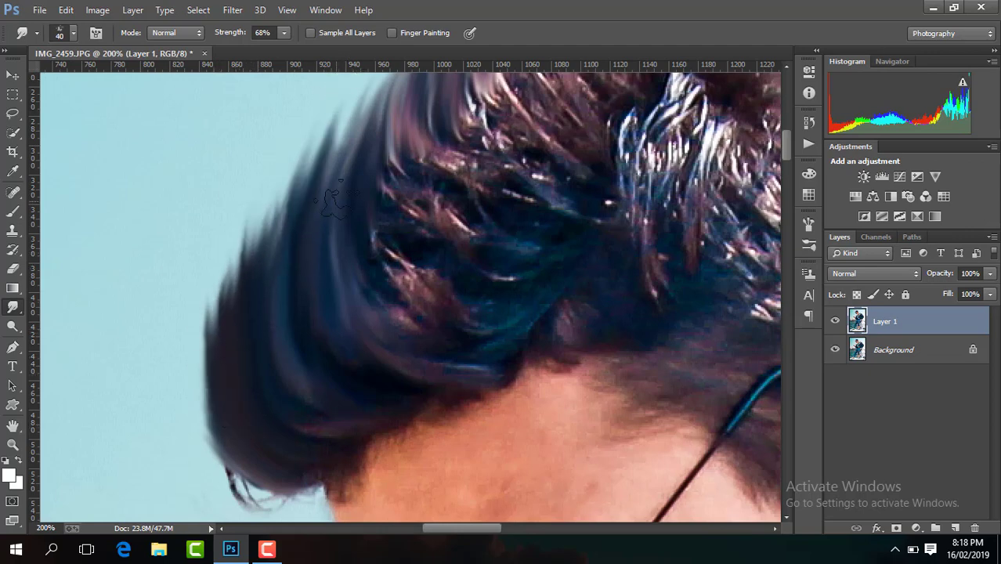
Step: Shrink the Smudge brush to 26 px, refine the lower-left hair edge, and zoom out
{"action": "left_click", "coordinate": [72, 33]}
{"action": "left_click_drag", "start_coordinate": [83, 76], "coordinate": [90, 79]}
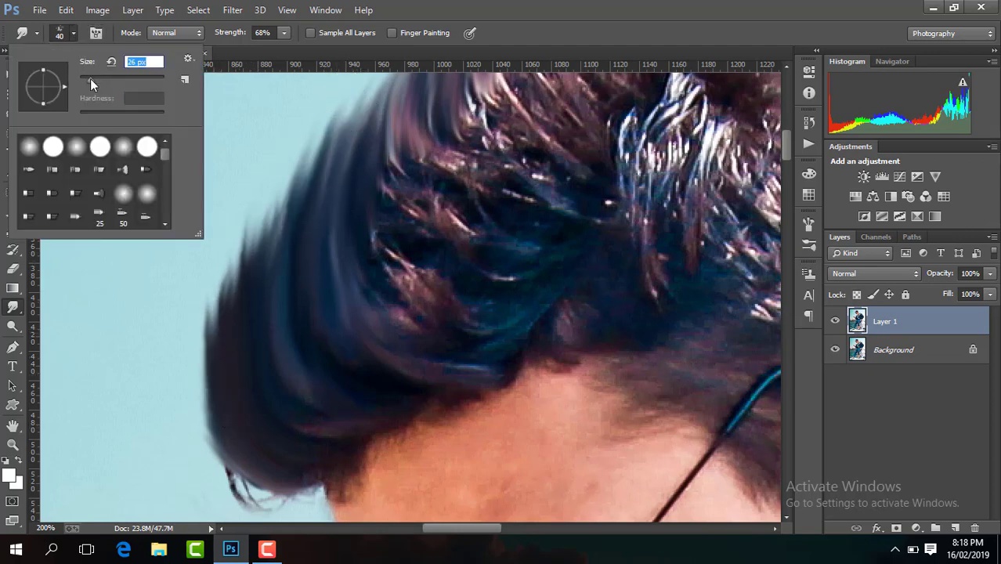
{"action": "left_click", "coordinate": [184, 381]}
{"action": "mouse_move", "coordinate": [183, 381]}
{"action": "left_mouse_down"}
{"action": "mouse_move", "coordinate": [223, 419]}
{"action": "mouse_move", "coordinate": [196, 352]}
{"action": "mouse_move", "coordinate": [213, 272]}
{"action": "left_mouse_up"}
{"action": "left_click_drag", "start_coordinate": [245, 316], "coordinate": [239, 236]}
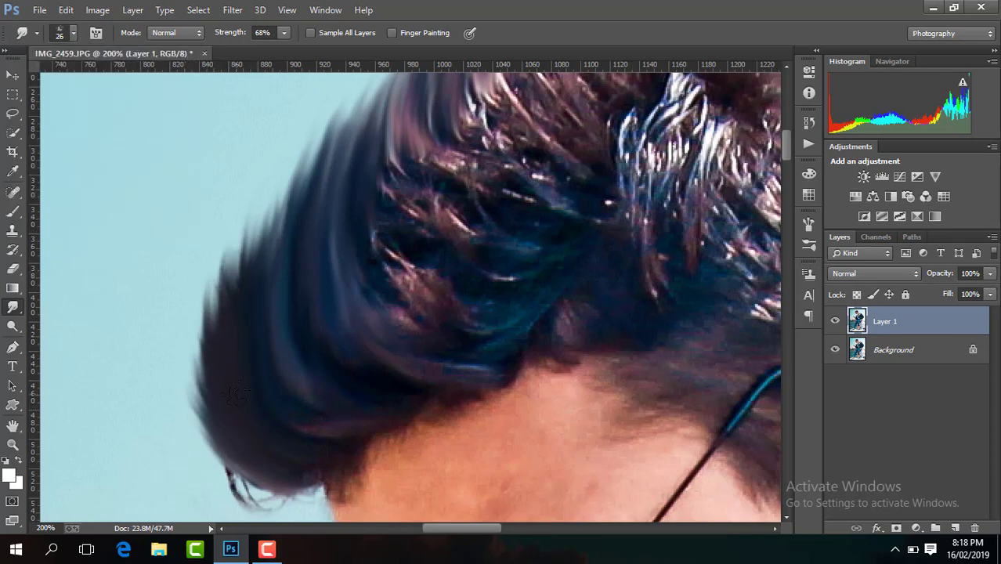
{"action": "mouse_move", "coordinate": [206, 372]}
{"action": "left_mouse_down"}
{"action": "mouse_move", "coordinate": [201, 279]}
{"action": "mouse_move", "coordinate": [235, 244]}
{"action": "left_mouse_up"}
{"action": "key", "text": "ctrl+minus"}
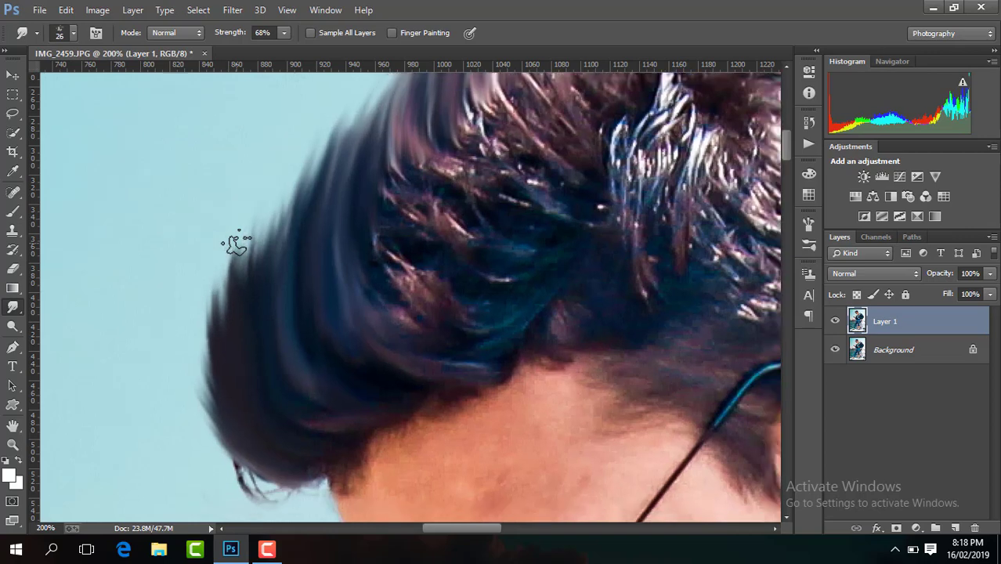
{"action": "key", "text": "ctrl+minus"}
{"action": "key", "text": "ctrl+minus"}
{"action": "key", "text": "ctrl+minus"}
{"action": "key", "text": "ctrl+minus"}
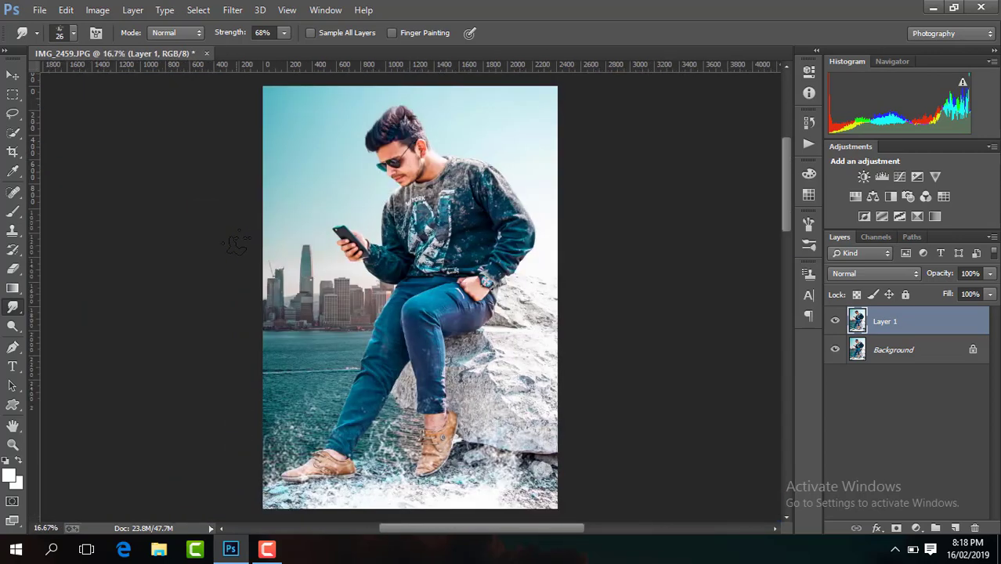
Step: Make Layer 1 visible again and compare the composite at different zoom levels
{"action": "left_click", "coordinate": [835, 323]}
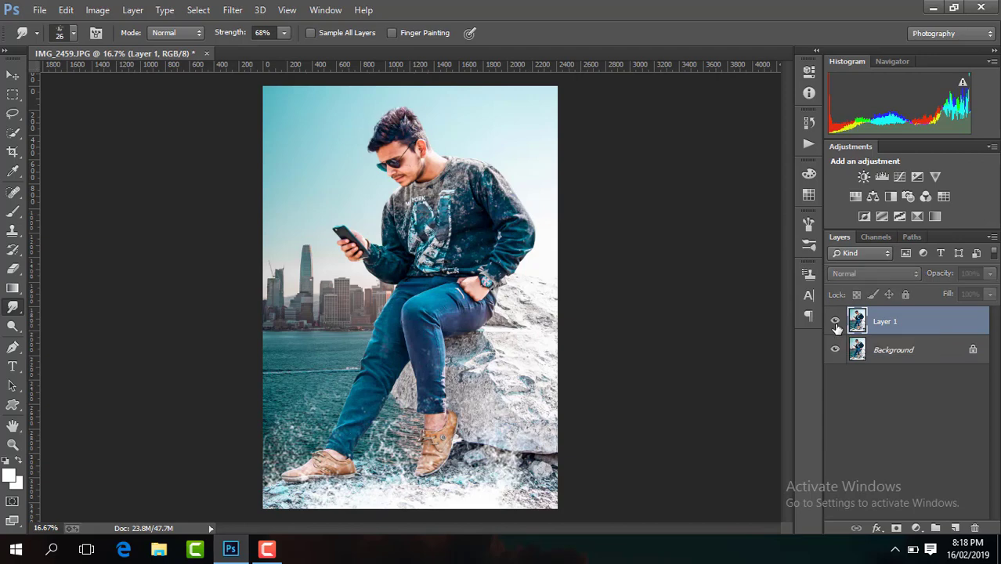
{"action": "key", "text": "ctrl+minus"}
{"action": "key", "text": "ctrl+minus"}
{"action": "key", "text": "ctrl+plus"}
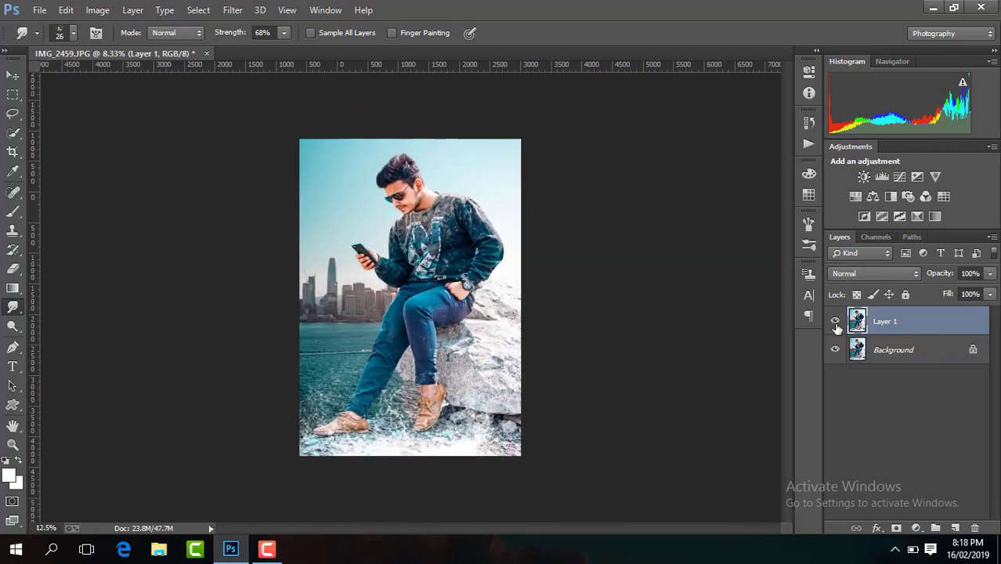
{"action": "key", "text": "ctrl+plus"}
{"action": "key", "text": "ctrl+plus"}
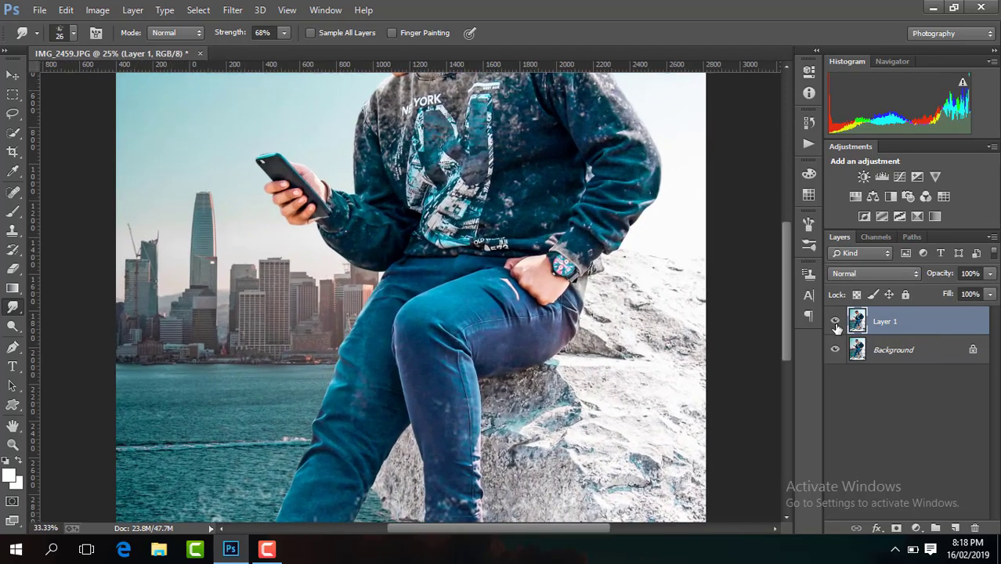
{"action": "key", "text": "ctrl+plus"}
{"action": "left_click_drag", "start_coordinate": [790, 302], "coordinate": [790, 227]}
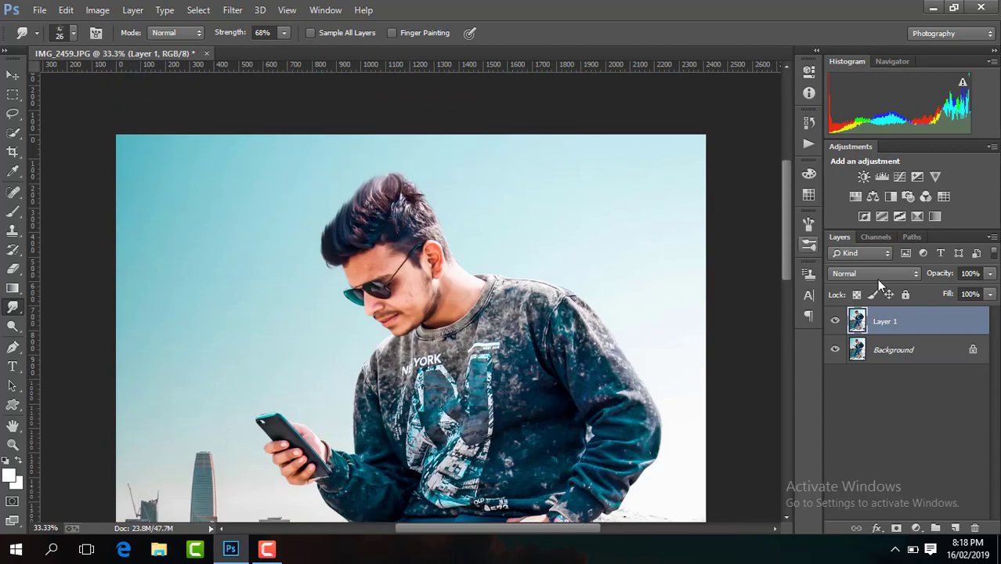
Step: Flatten the image and duplicate the Background as a new Layer 1
{"action": "right_click", "coordinate": [896, 321]}
{"action": "left_click", "coordinate": [649, 448]}
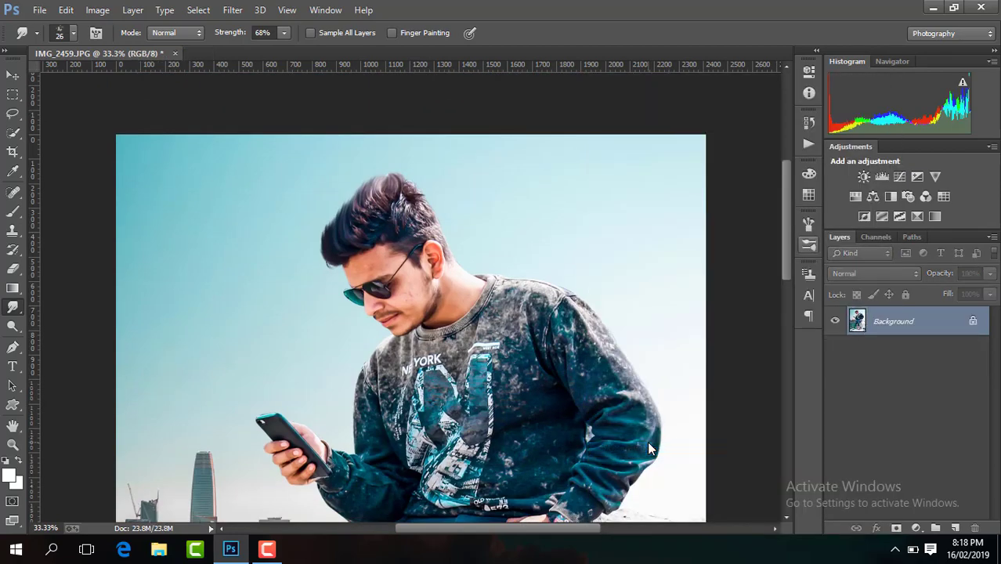
{"action": "key", "text": "ctrl+j"}
{"action": "key", "text": "ctrl+plus"}
{"action": "key", "text": "ctrl+plus"}
{"action": "key", "text": "ctrl+plus"}
{"action": "key", "text": "ctrl+plus"}
{"action": "key", "text": "ctrl+plus"}
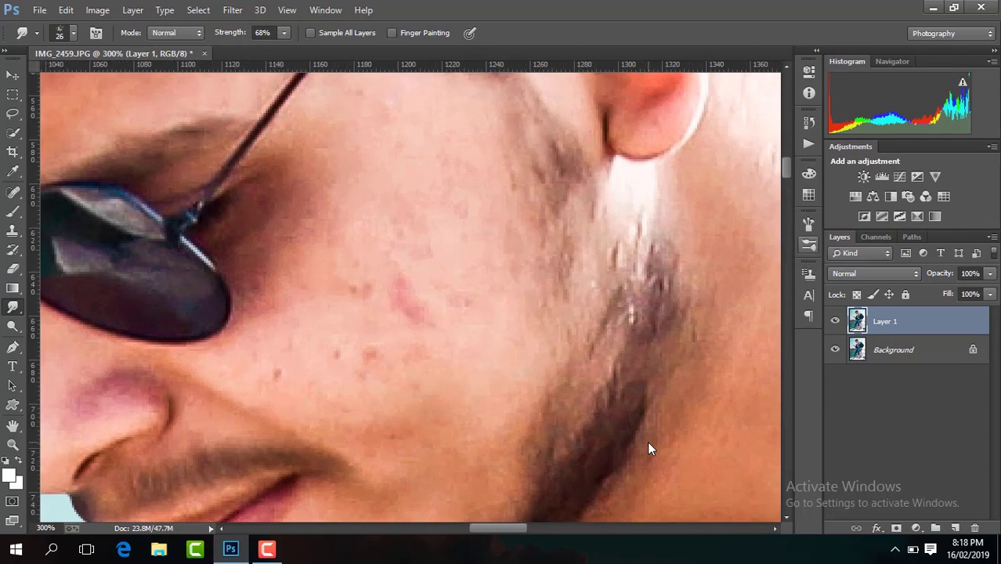
{"action": "left_click_drag", "start_coordinate": [501, 528], "coordinate": [474, 530]}
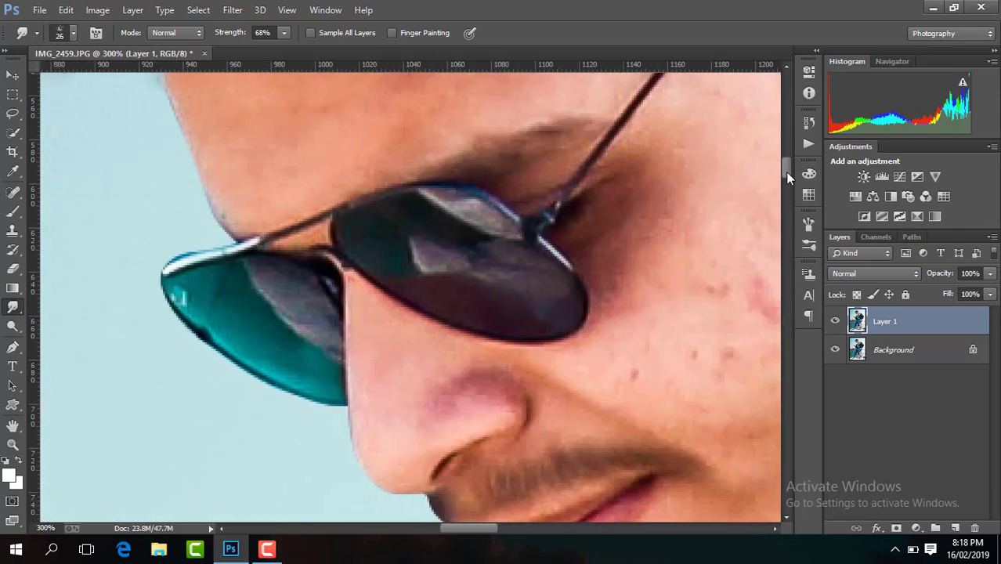
Step: Set Layer 1 to 80% opacity and blend the forehead skin with the Mixer Brush
{"action": "left_click_drag", "start_coordinate": [785, 171], "coordinate": [786, 160]}
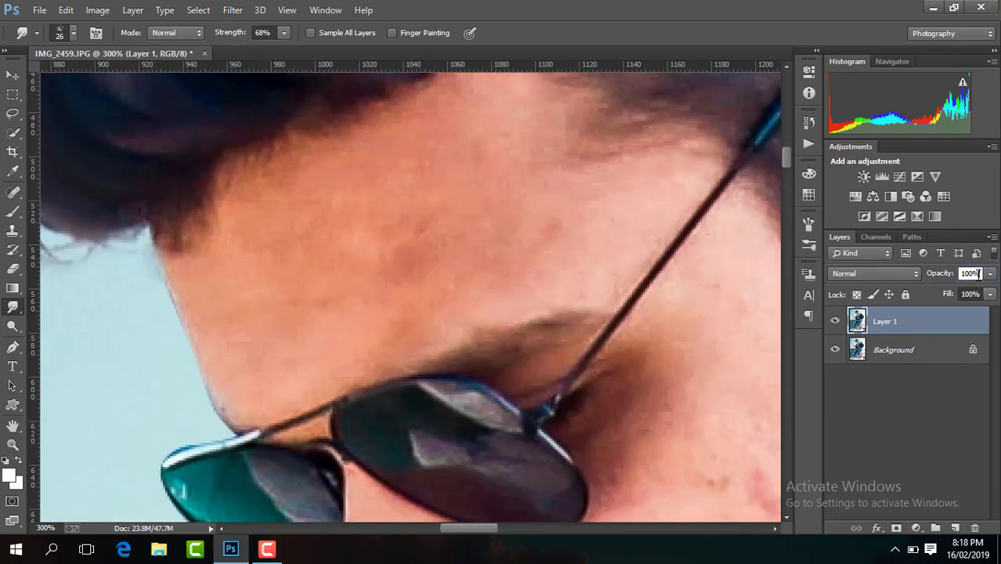
{"action": "left_click", "coordinate": [978, 273]}
{"action": "type", "text": "80"}
{"action": "right_click", "coordinate": [12, 212]}
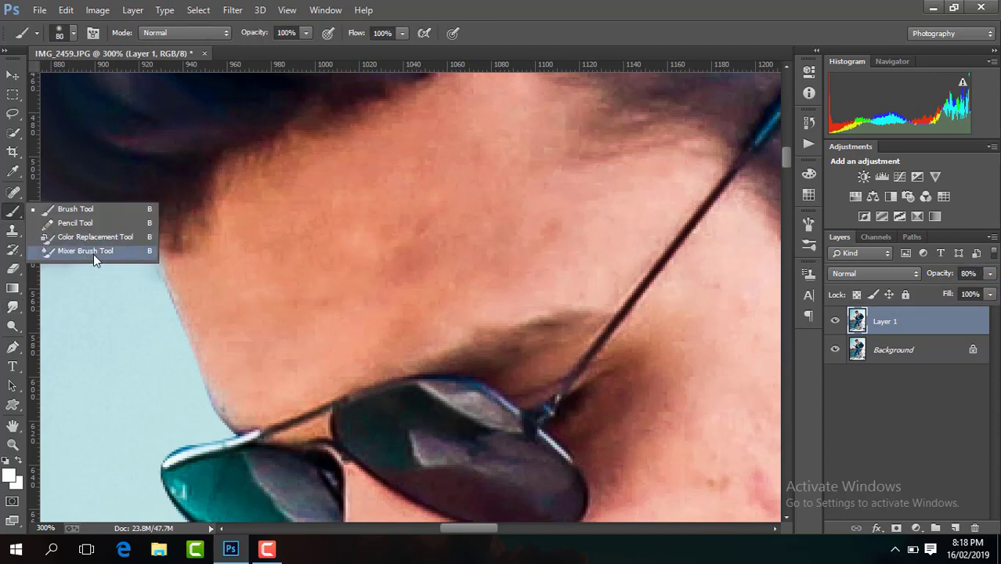
{"action": "left_click", "coordinate": [94, 253]}
{"action": "mouse_move", "coordinate": [330, 281]}
{"action": "left_mouse_down"}
{"action": "mouse_move", "coordinate": [309, 313]}
{"action": "mouse_move", "coordinate": [328, 291]}
{"action": "mouse_move", "coordinate": [502, 224]}
{"action": "mouse_move", "coordinate": [532, 223]}
{"action": "mouse_move", "coordinate": [469, 167]}
{"action": "mouse_move", "coordinate": [409, 186]}
{"action": "mouse_move", "coordinate": [436, 170]}
{"action": "mouse_move", "coordinate": [340, 221]}
{"action": "mouse_move", "coordinate": [331, 270]}
{"action": "mouse_move", "coordinate": [360, 291]}
{"action": "mouse_move", "coordinate": [286, 308]}
{"action": "mouse_move", "coordinate": [267, 277]}
{"action": "mouse_move", "coordinate": [259, 297]}
{"action": "mouse_move", "coordinate": [288, 214]}
{"action": "mouse_move", "coordinate": [354, 253]}
{"action": "left_mouse_up"}
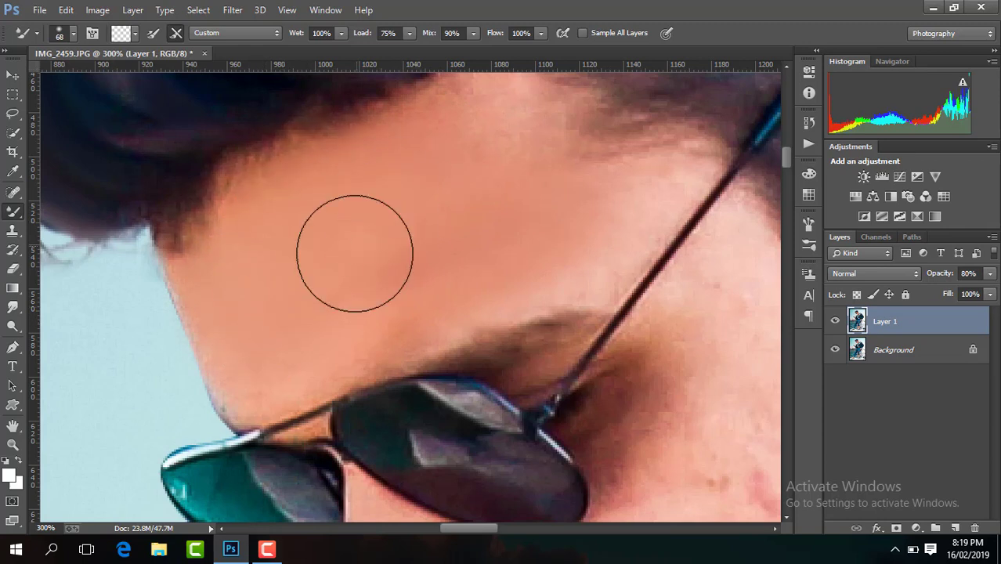
Step: Reduce the Mixer Brush to 43 px and smooth the dark skin patch at the face edge
{"action": "left_click", "coordinate": [69, 36]}
{"action": "left_click", "coordinate": [97, 79]}
{"action": "key", "text": "Return"}
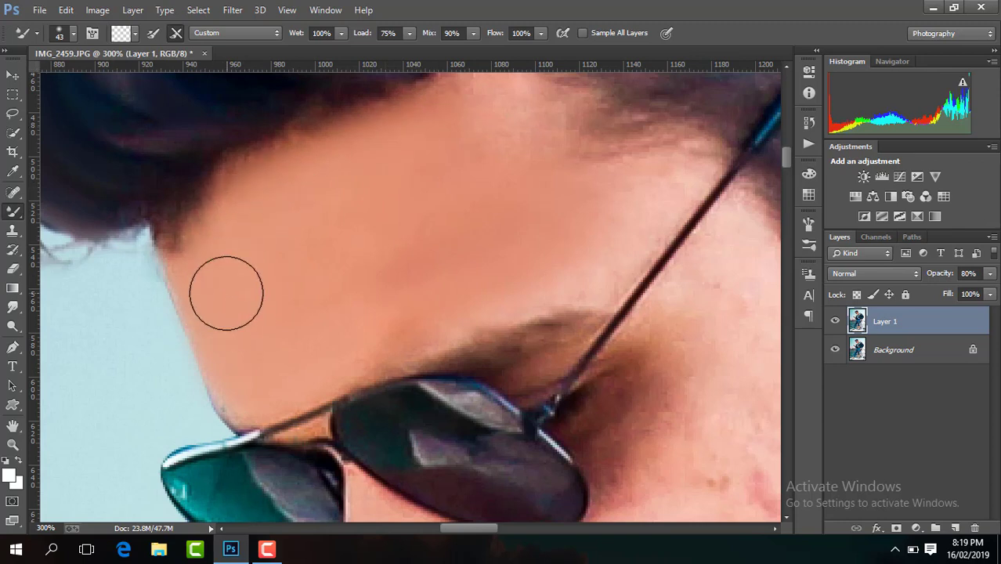
{"action": "left_click_drag", "start_coordinate": [203, 262], "coordinate": [487, 288]}
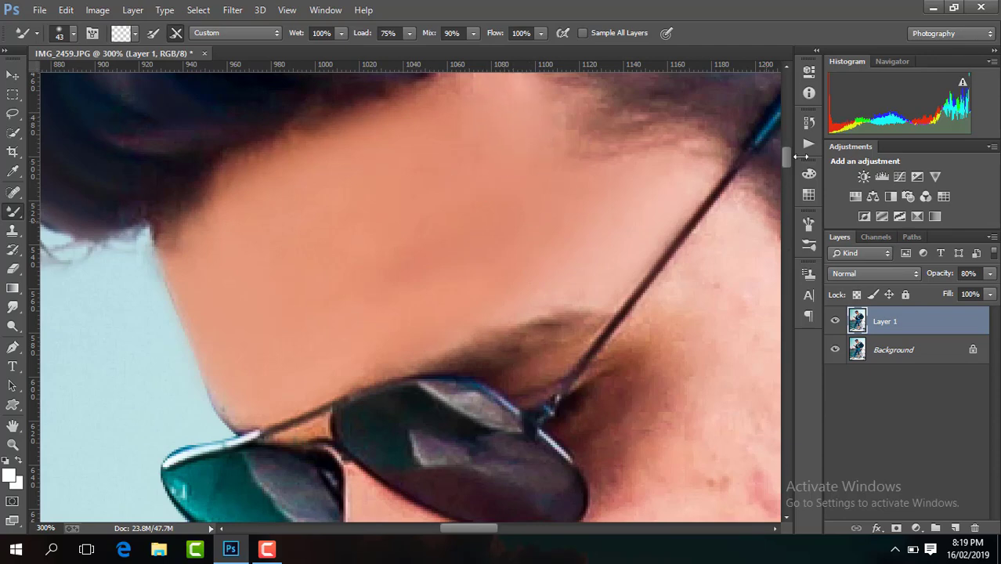
{"action": "left_click_drag", "start_coordinate": [787, 158], "coordinate": [786, 148]}
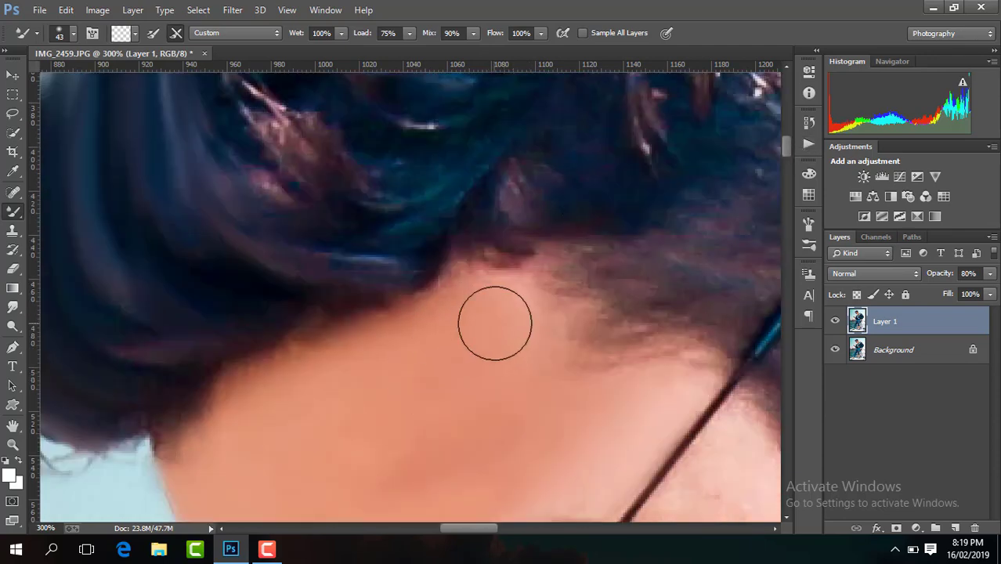
{"action": "left_click_drag", "start_coordinate": [474, 528], "coordinate": [500, 528]}
{"action": "left_click_drag", "start_coordinate": [787, 145], "coordinate": [788, 170]}
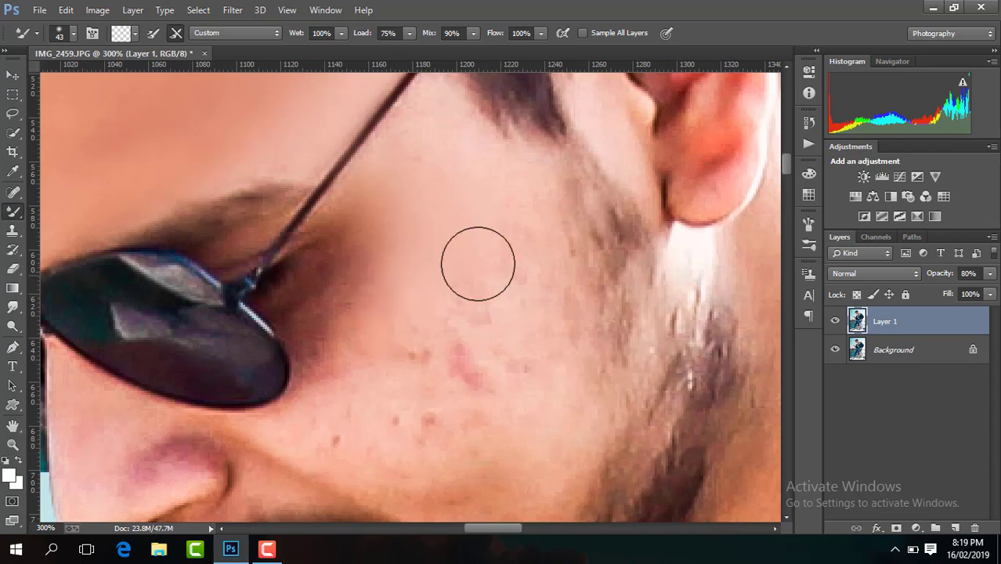
Step: Blend away the cheek blemishes and dark spots, softening the chin's beard shadow
{"action": "mouse_move", "coordinate": [478, 293]}
{"action": "left_mouse_down"}
{"action": "mouse_move", "coordinate": [517, 333]}
{"action": "mouse_move", "coordinate": [503, 284]}
{"action": "mouse_move", "coordinate": [514, 223]}
{"action": "mouse_move", "coordinate": [541, 310]}
{"action": "left_mouse_up"}
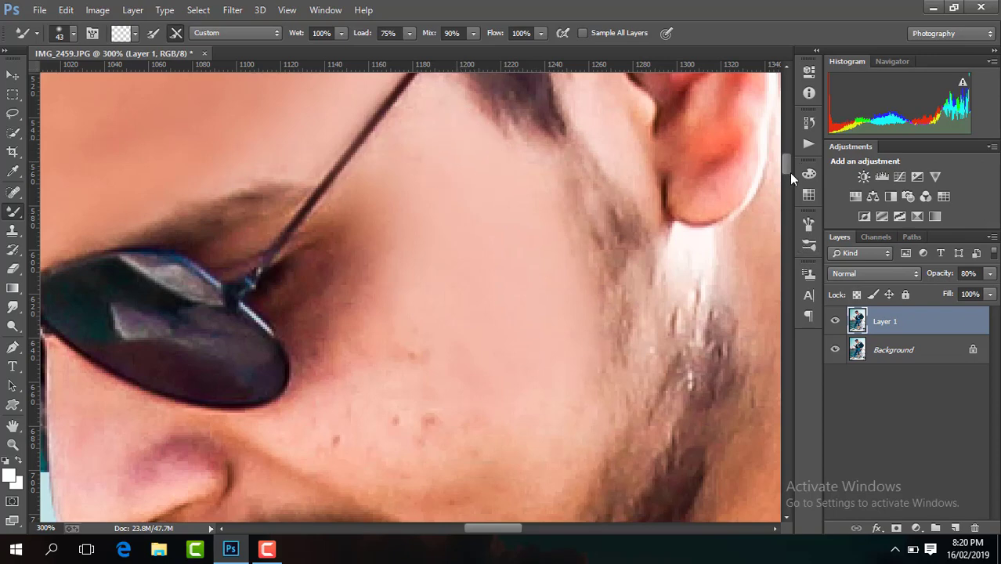
{"action": "left_click_drag", "start_coordinate": [789, 173], "coordinate": [789, 179]}
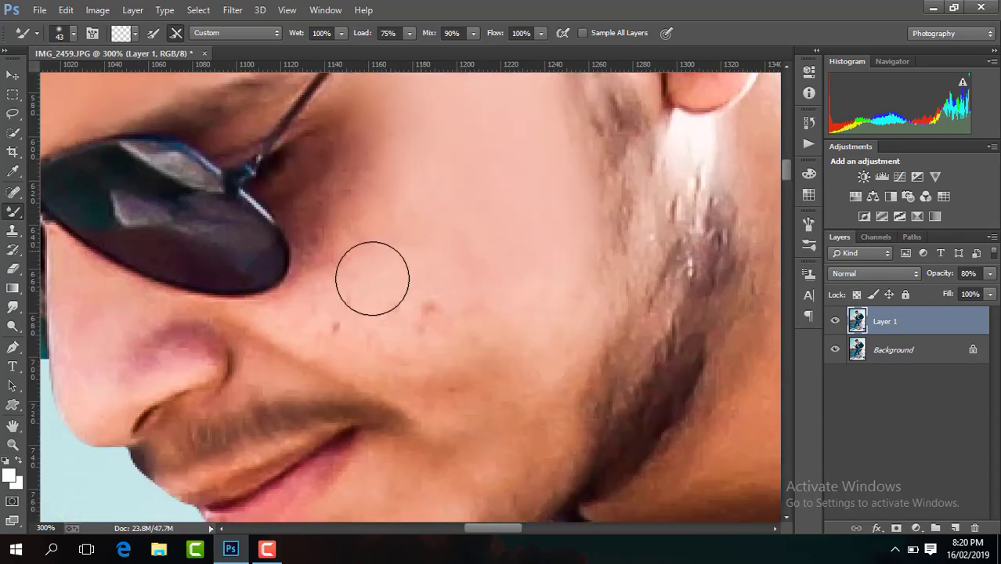
{"action": "mouse_move", "coordinate": [372, 278]}
{"action": "left_mouse_down"}
{"action": "mouse_move", "coordinate": [347, 313]}
{"action": "mouse_move", "coordinate": [482, 306]}
{"action": "mouse_move", "coordinate": [532, 327]}
{"action": "mouse_move", "coordinate": [536, 389]}
{"action": "mouse_move", "coordinate": [512, 371]}
{"action": "mouse_move", "coordinate": [446, 376]}
{"action": "mouse_move", "coordinate": [438, 402]}
{"action": "mouse_move", "coordinate": [432, 380]}
{"action": "mouse_move", "coordinate": [388, 372]}
{"action": "left_mouse_up"}
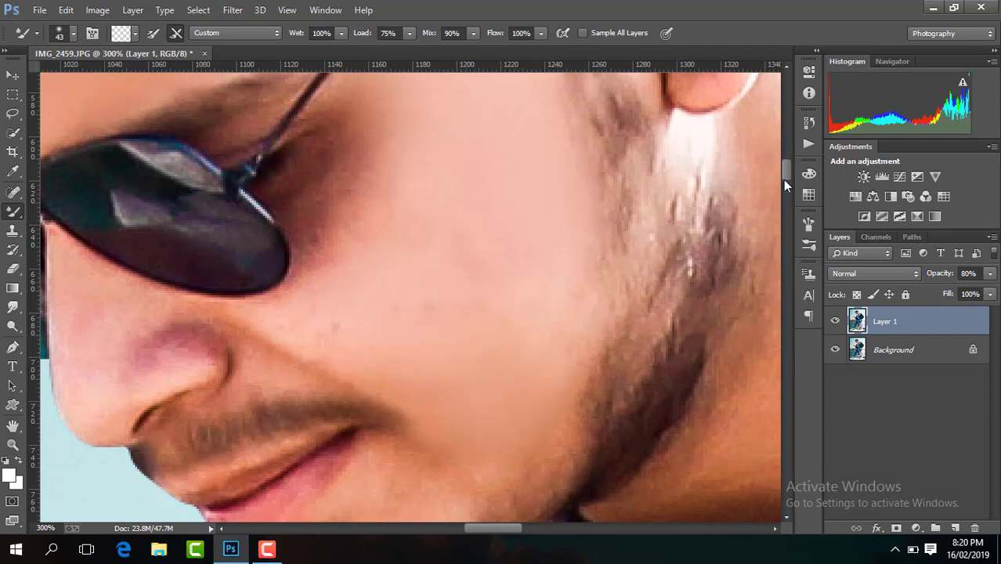
{"action": "left_click_drag", "start_coordinate": [783, 179], "coordinate": [785, 187]}
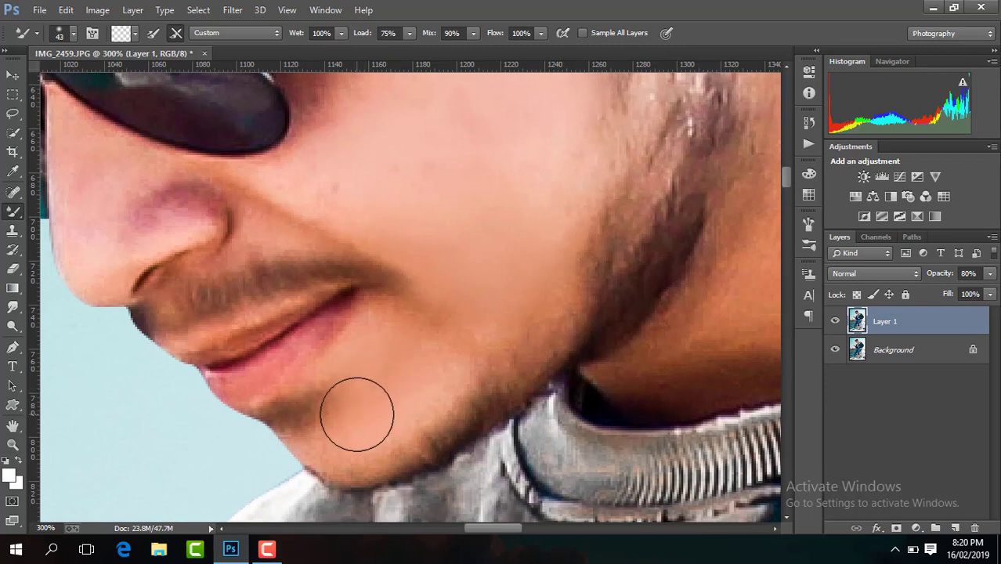
{"action": "mouse_move", "coordinate": [357, 414]}
{"action": "left_mouse_down"}
{"action": "mouse_move", "coordinate": [351, 424]}
{"action": "mouse_move", "coordinate": [395, 409]}
{"action": "mouse_move", "coordinate": [414, 342]}
{"action": "mouse_move", "coordinate": [449, 314]}
{"action": "mouse_move", "coordinate": [486, 332]}
{"action": "mouse_move", "coordinate": [541, 232]}
{"action": "left_mouse_up"}
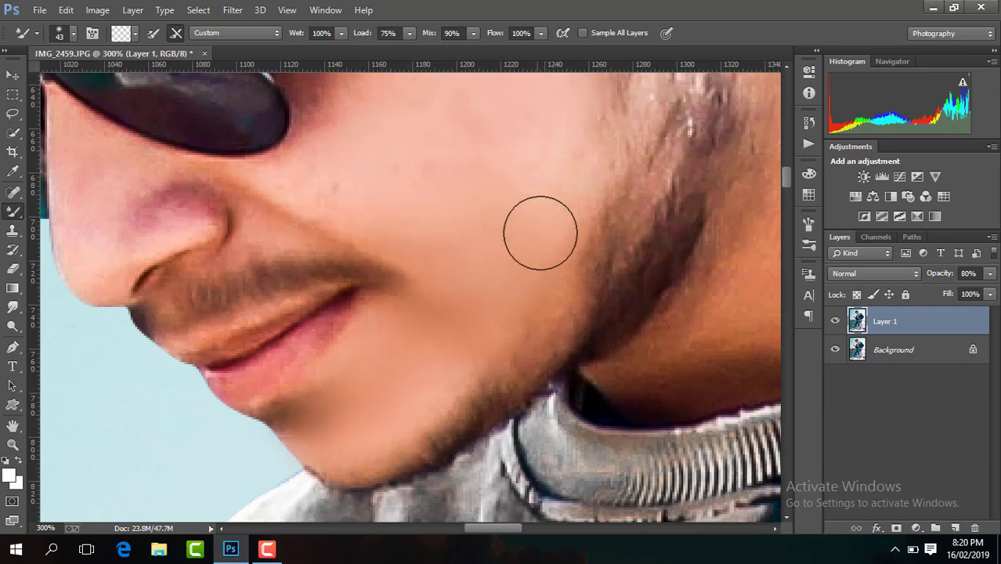
{"action": "mouse_move", "coordinate": [507, 312]}
{"action": "left_mouse_down"}
{"action": "mouse_move", "coordinate": [448, 353]}
{"action": "mouse_move", "coordinate": [458, 340]}
{"action": "mouse_move", "coordinate": [441, 317]}
{"action": "mouse_move", "coordinate": [396, 330]}
{"action": "mouse_move", "coordinate": [351, 414]}
{"action": "mouse_move", "coordinate": [331, 418]}
{"action": "mouse_move", "coordinate": [412, 396]}
{"action": "left_mouse_up"}
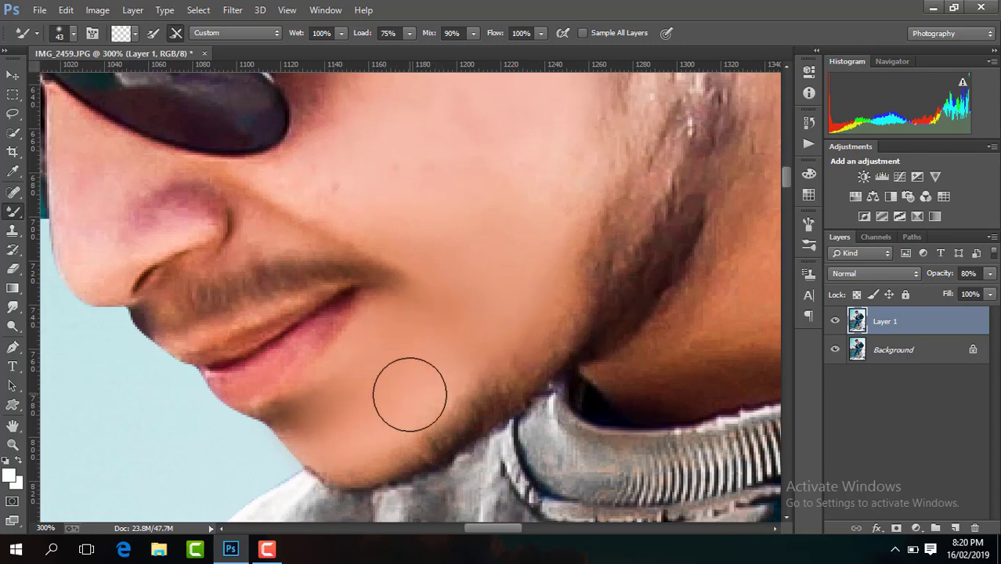
{"action": "mouse_move", "coordinate": [463, 217]}
{"action": "left_mouse_down"}
{"action": "mouse_move", "coordinate": [447, 226]}
{"action": "mouse_move", "coordinate": [414, 365]}
{"action": "left_mouse_up"}
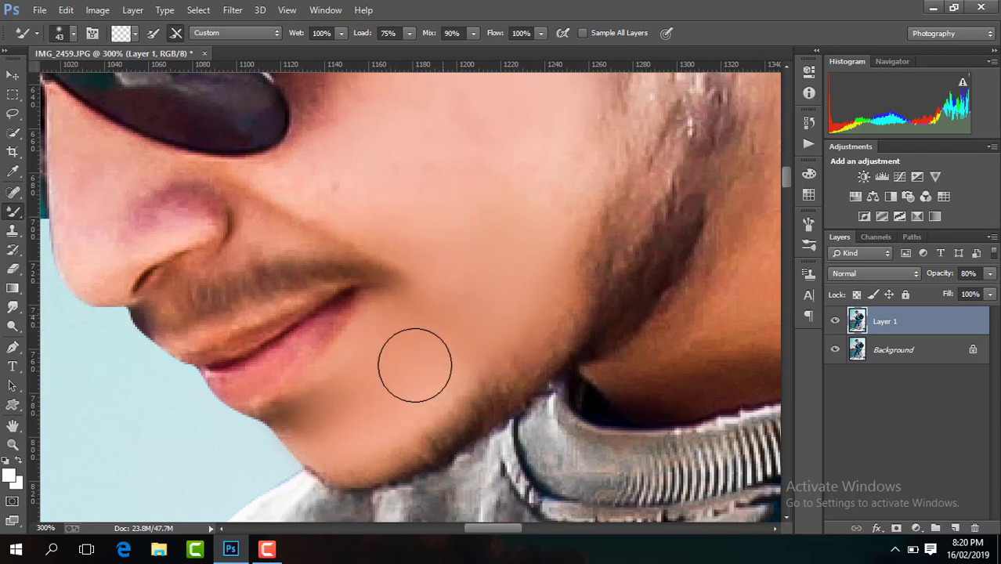
{"action": "scroll", "coordinate": [411, 369], "scroll_direction": "down", "scroll_amount": 2}
{"action": "scroll", "coordinate": [412, 369], "scroll_direction": "down", "scroll_amount": 1}
Step: Set the Mixer Brush to 31 px and blend the pink skin tones along the nose
{"action": "scroll", "coordinate": [411, 369], "scroll_direction": "down", "scroll_amount": 1}
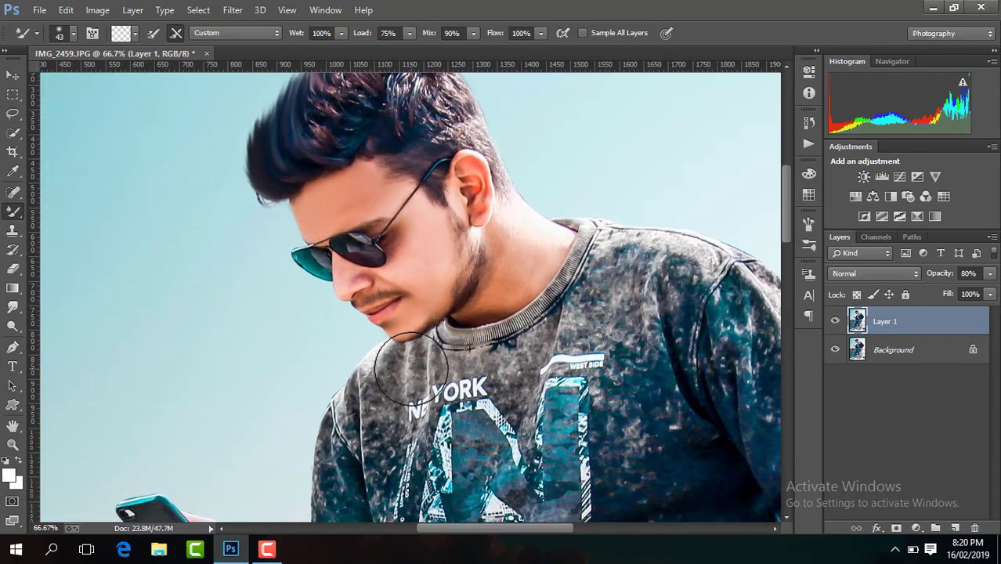
{"action": "scroll", "coordinate": [411, 369], "scroll_direction": "up", "scroll_amount": 2}
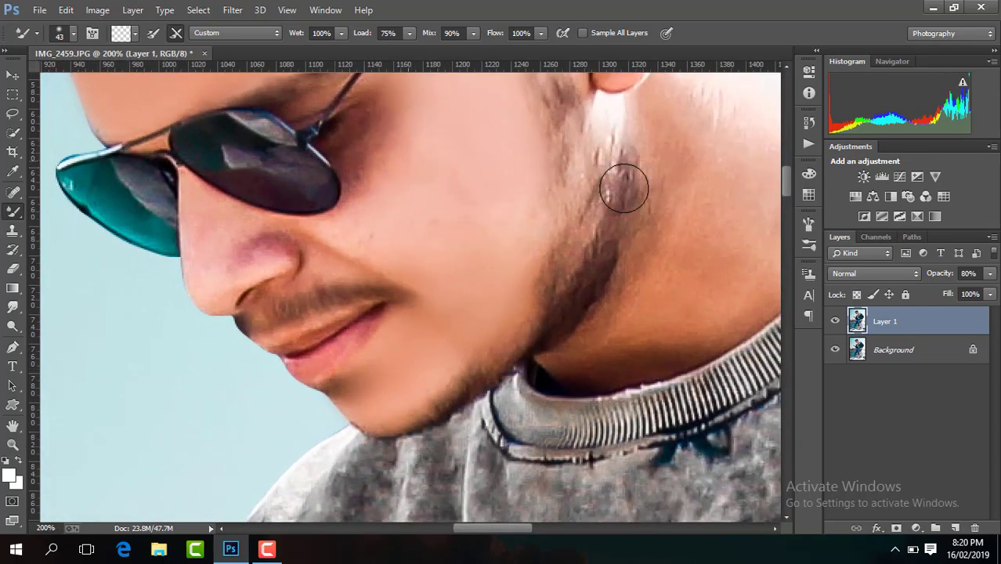
{"action": "scroll", "coordinate": [660, 210], "scroll_direction": "up", "scroll_amount": 1}
{"action": "left_click_drag", "start_coordinate": [788, 174], "coordinate": [787, 159]}
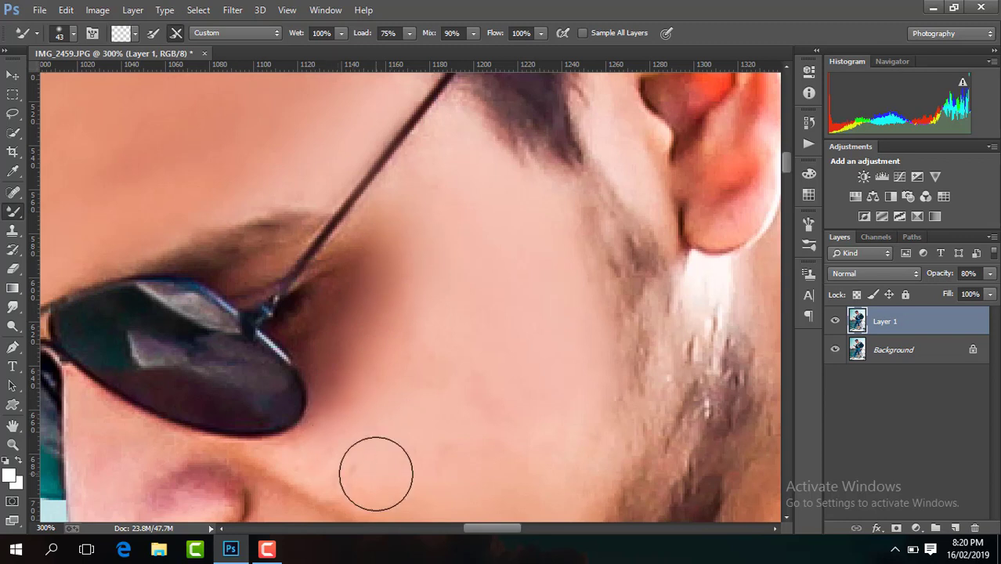
{"action": "left_click", "coordinate": [73, 33]}
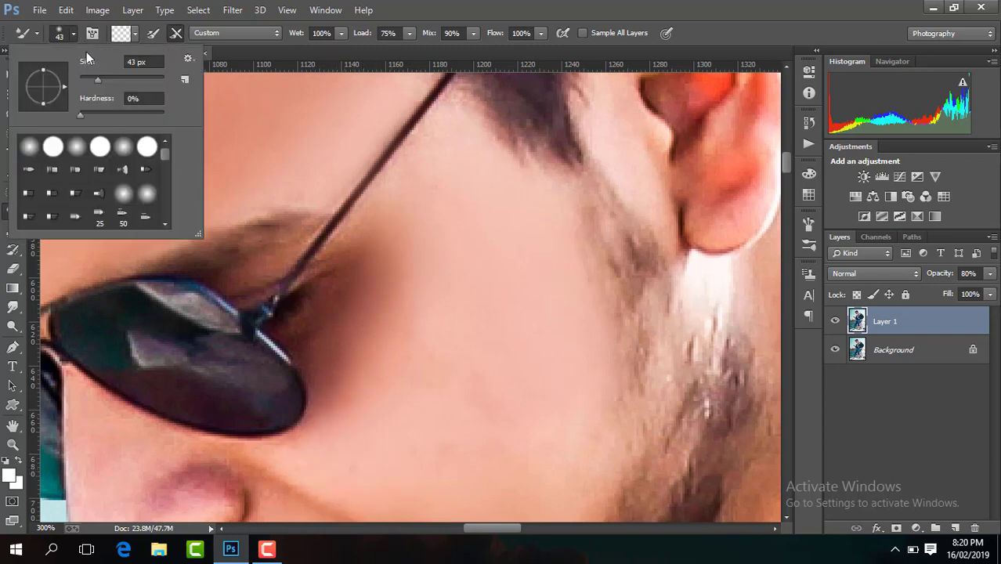
{"action": "left_click_drag", "start_coordinate": [509, 525], "coordinate": [485, 525]}
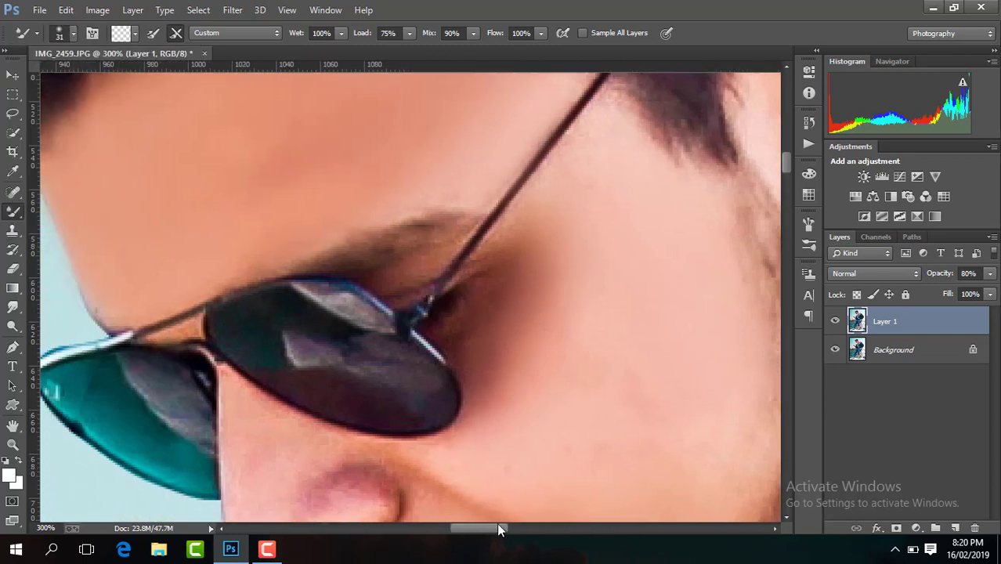
{"action": "left_click_drag", "start_coordinate": [787, 168], "coordinate": [786, 173]}
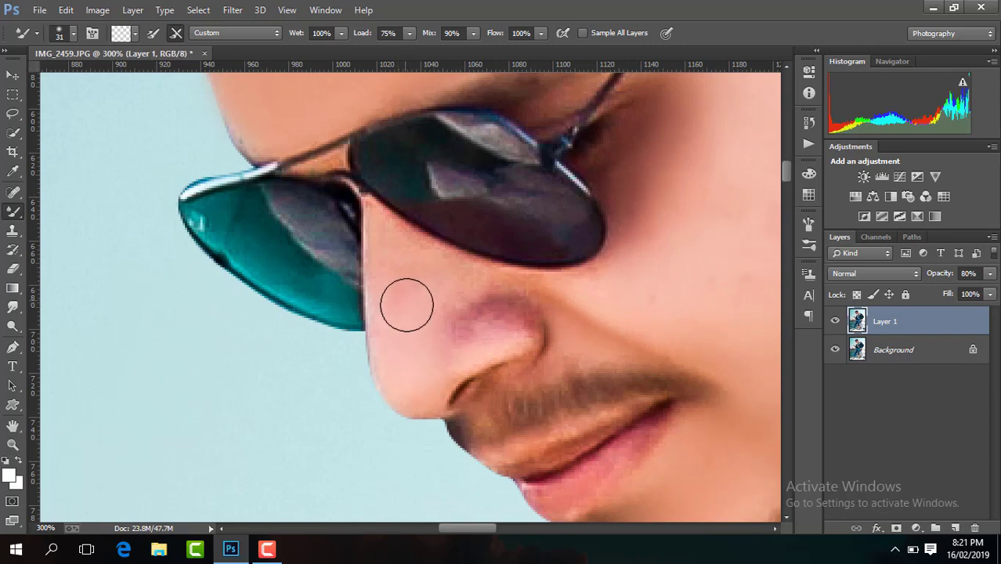
{"action": "left_click_drag", "start_coordinate": [478, 318], "coordinate": [511, 321]}
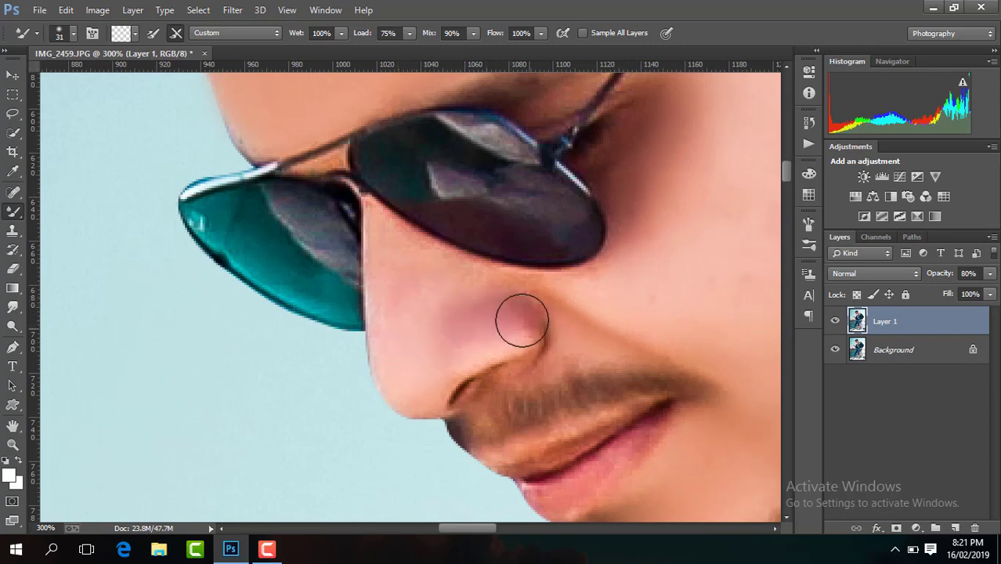
{"action": "left_click_drag", "start_coordinate": [435, 348], "coordinate": [450, 320]}
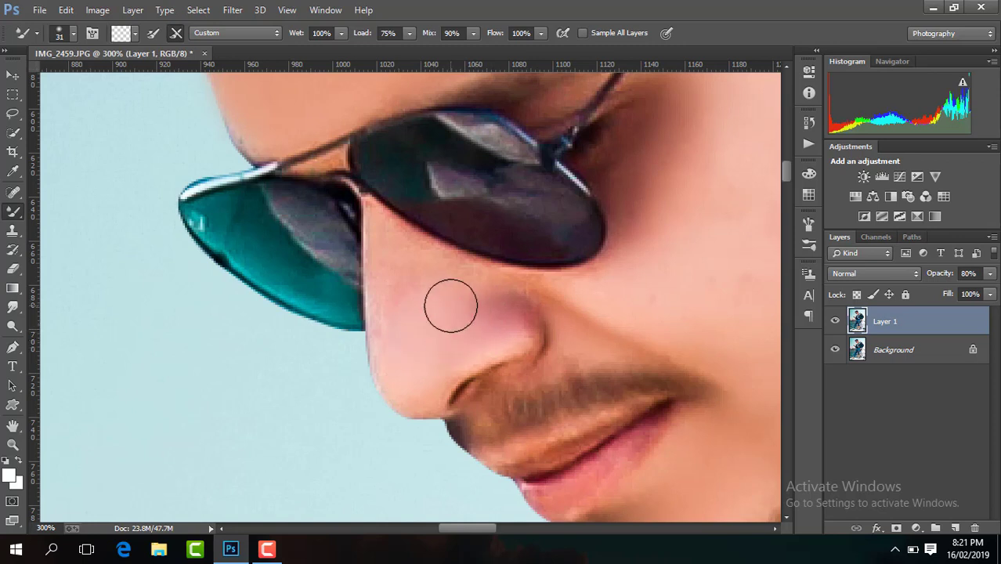
{"action": "left_click_drag", "start_coordinate": [401, 296], "coordinate": [403, 351]}
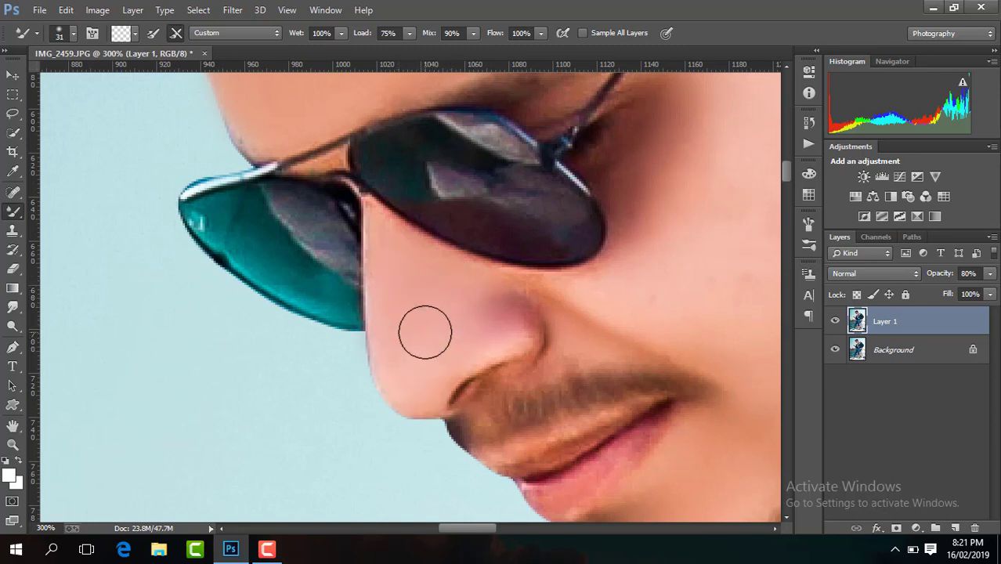
{"action": "mouse_move", "coordinate": [444, 288]}
{"action": "left_mouse_down"}
{"action": "mouse_move", "coordinate": [487, 312]}
{"action": "mouse_move", "coordinate": [483, 306]}
{"action": "left_mouse_up"}
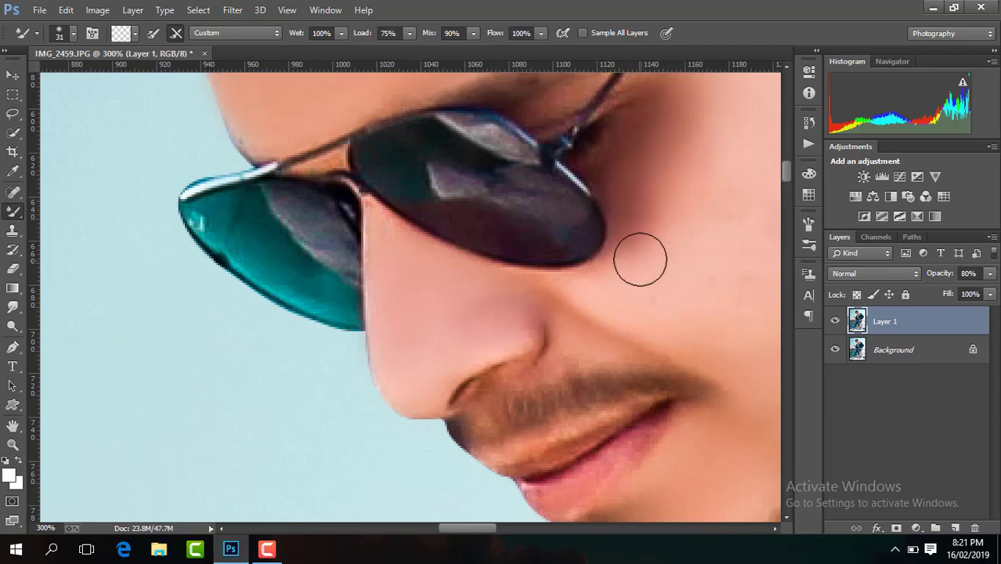
{"action": "scroll", "coordinate": [642, 254], "scroll_direction": "down", "scroll_amount": 2}
{"action": "scroll", "coordinate": [642, 254], "scroll_direction": "down", "scroll_amount": 1}
Step: Zoom in on the mouth and collar and enlarge the Mixer Brush to 61 px
{"action": "scroll", "coordinate": [642, 254], "scroll_direction": "down", "scroll_amount": 1}
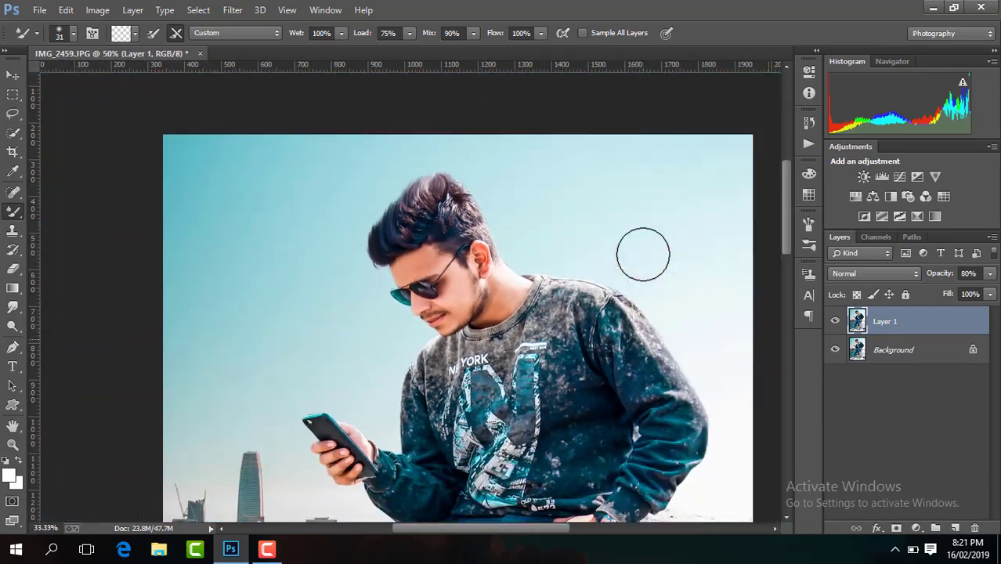
{"action": "scroll", "coordinate": [642, 254], "scroll_direction": "down", "scroll_amount": 2}
{"action": "scroll", "coordinate": [642, 253], "scroll_direction": "down", "scroll_amount": 1}
{"action": "scroll", "coordinate": [638, 253], "scroll_direction": "up", "scroll_amount": 1}
{"action": "scroll", "coordinate": [650, 246], "scroll_direction": "up", "scroll_amount": 3}
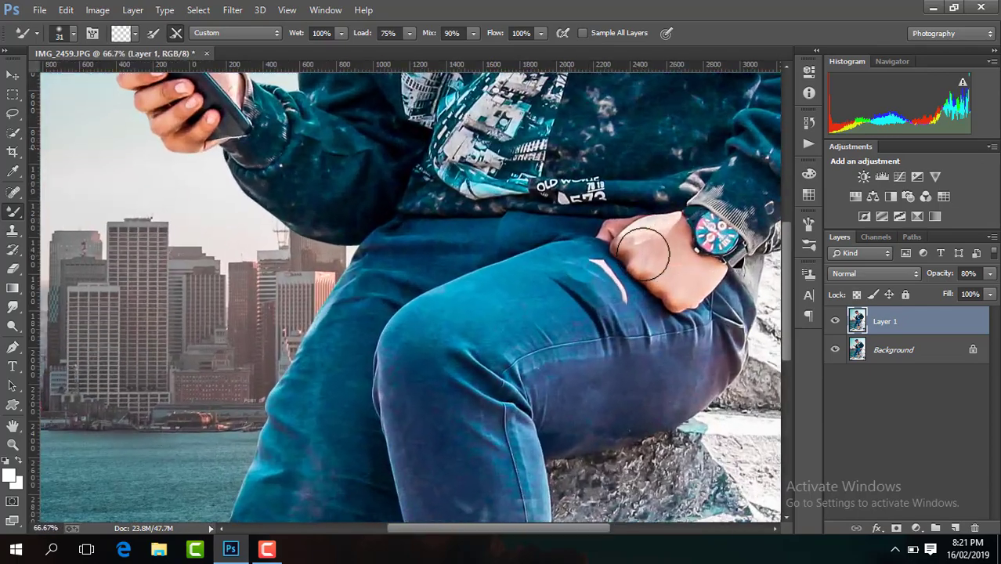
{"action": "left_click_drag", "start_coordinate": [787, 299], "coordinate": [786, 227]}
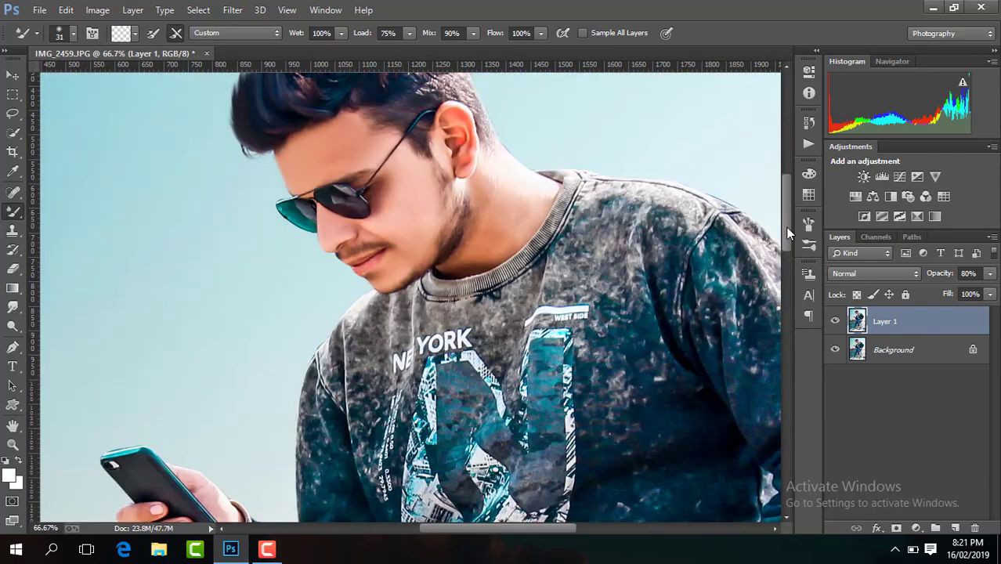
{"action": "key", "text": "ctrl+plus"}
{"action": "key", "text": "ctrl+plus"}
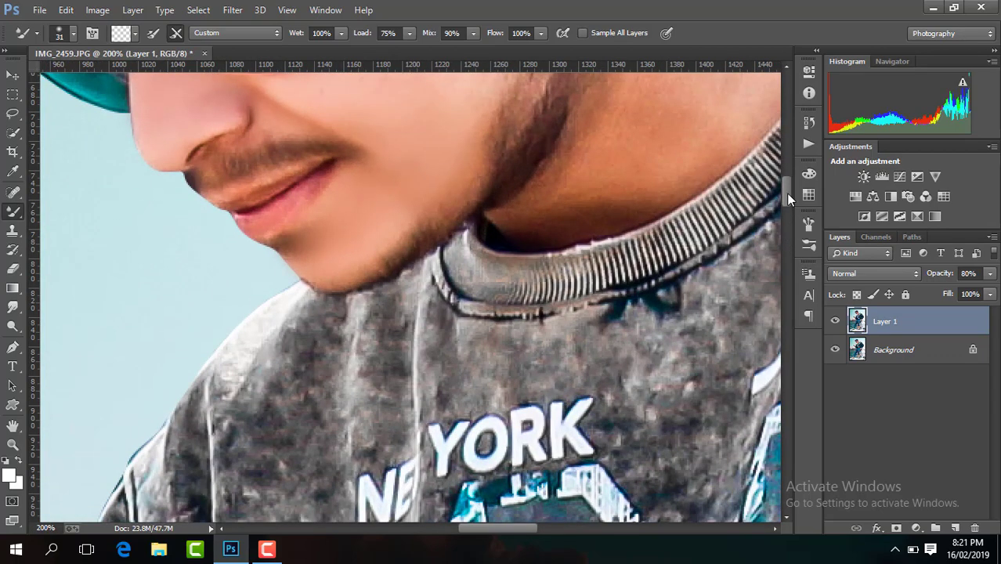
{"action": "left_click_drag", "start_coordinate": [786, 192], "coordinate": [786, 172]}
{"action": "left_click", "coordinate": [73, 33]}
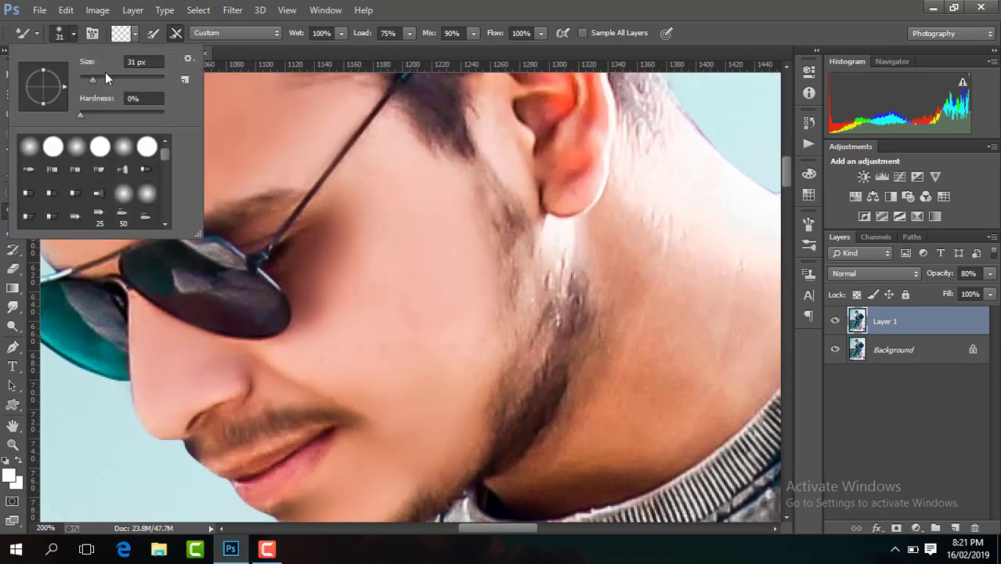
{"action": "left_click_drag", "start_coordinate": [93, 79], "coordinate": [105, 79]}
{"action": "key", "text": "Return"}
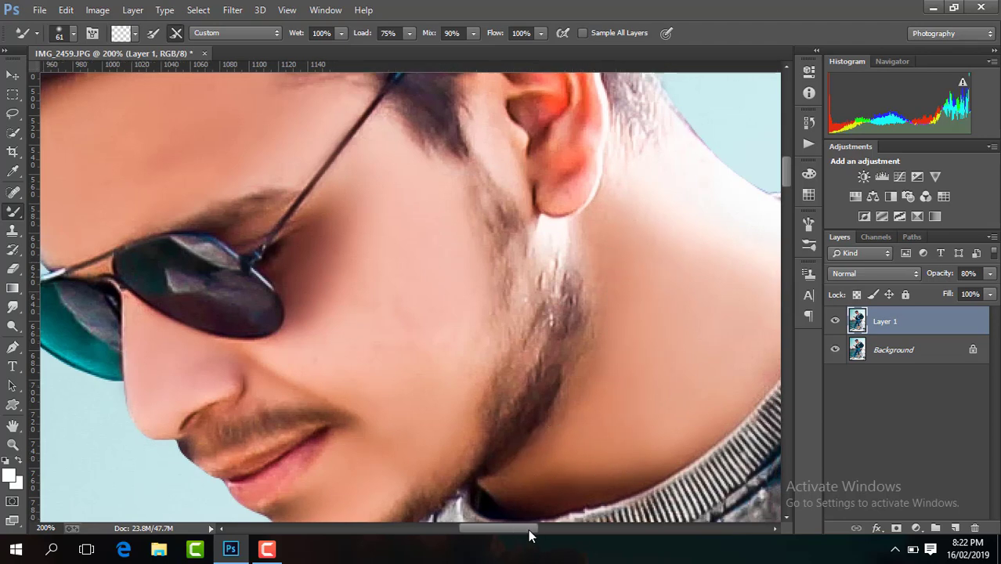
Step: Blend away the dark line on the neck below the ear, then zoom out
{"action": "left_click_drag", "start_coordinate": [528, 529], "coordinate": [547, 528]}
{"action": "left_click_drag", "start_coordinate": [630, 285], "coordinate": [626, 297]}
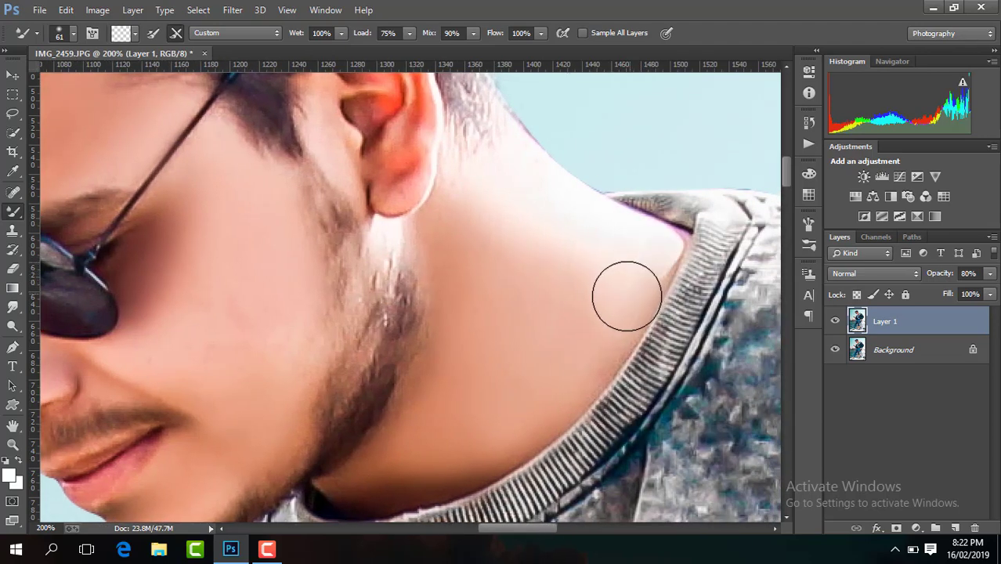
{"action": "key", "text": "ctrl+minus"}
{"action": "key", "text": "ctrl+minus"}
{"action": "key", "text": "ctrl+minus"}
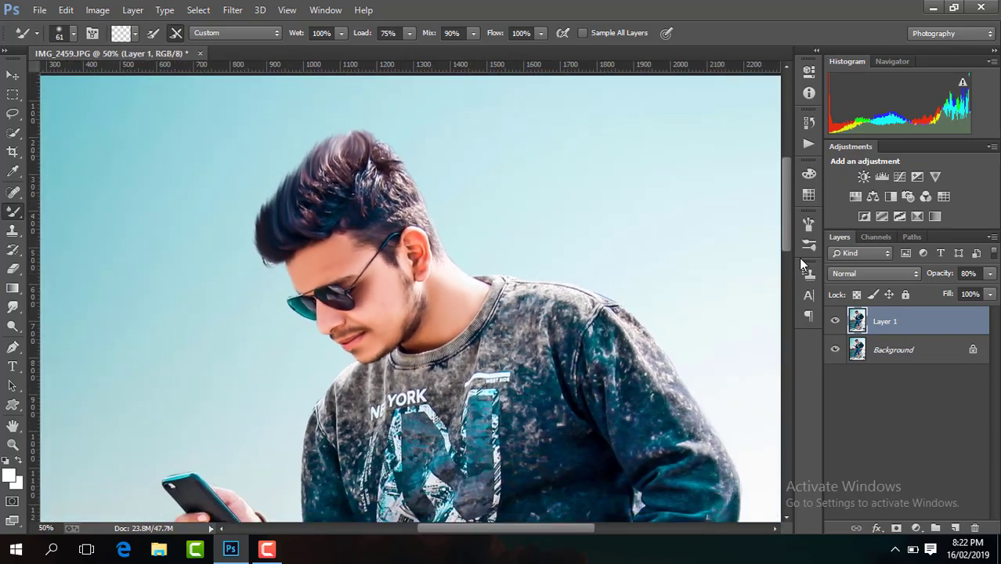
{"action": "key", "text": "ctrl+minus"}
{"action": "key", "text": "ctrl+minus"}
{"action": "key", "text": "ctrl+minus"}
{"action": "key", "text": "ctrl+minus"}
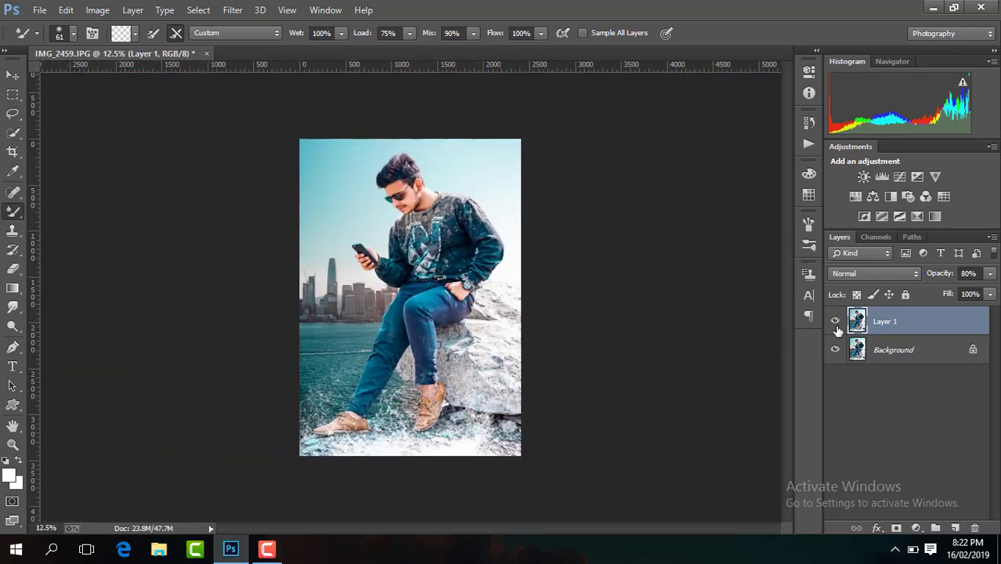
Step: Compare the retouch, then merge all visible layers into a single layer
{"action": "key", "text": "ctrl+plus"}
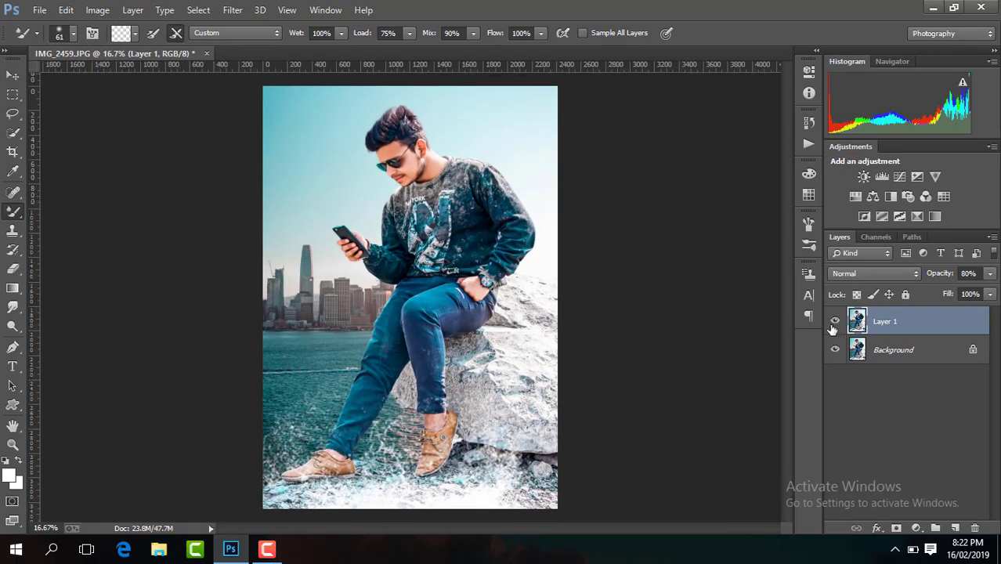
{"action": "left_click", "coordinate": [834, 323]}
{"action": "right_click", "coordinate": [885, 323]}
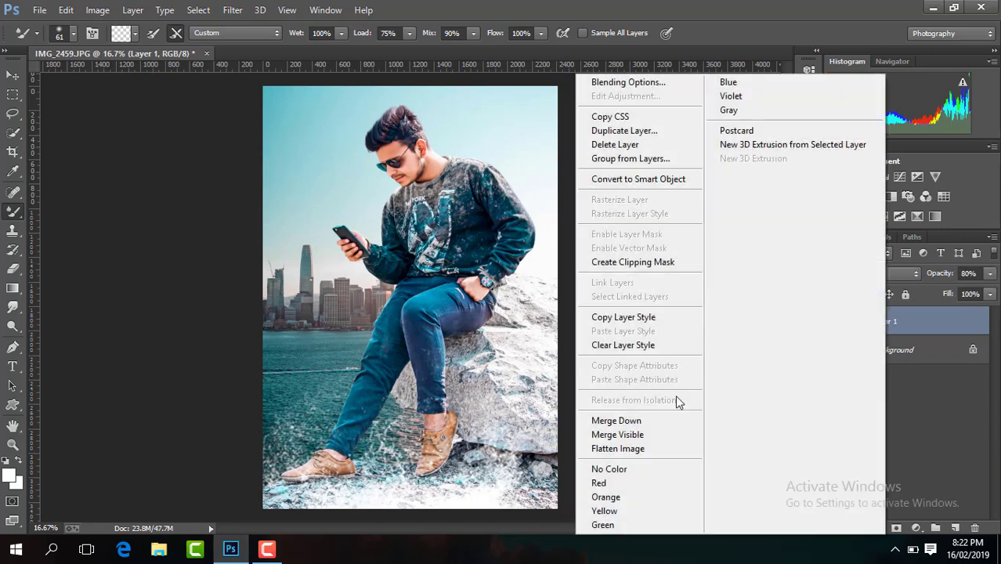
{"action": "left_click", "coordinate": [641, 436]}
Step: Duplicate the merged image as a new layer, trying an inversion and then reverting it
{"action": "key", "text": "ctrl+j"}
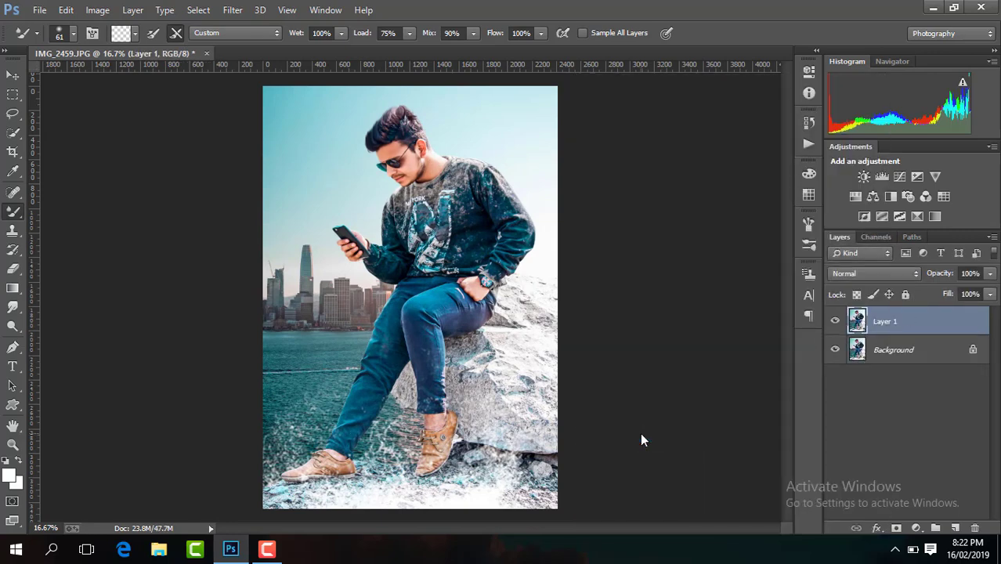
{"action": "key", "text": "ctrl+i"}
{"action": "left_click", "coordinate": [876, 273]}
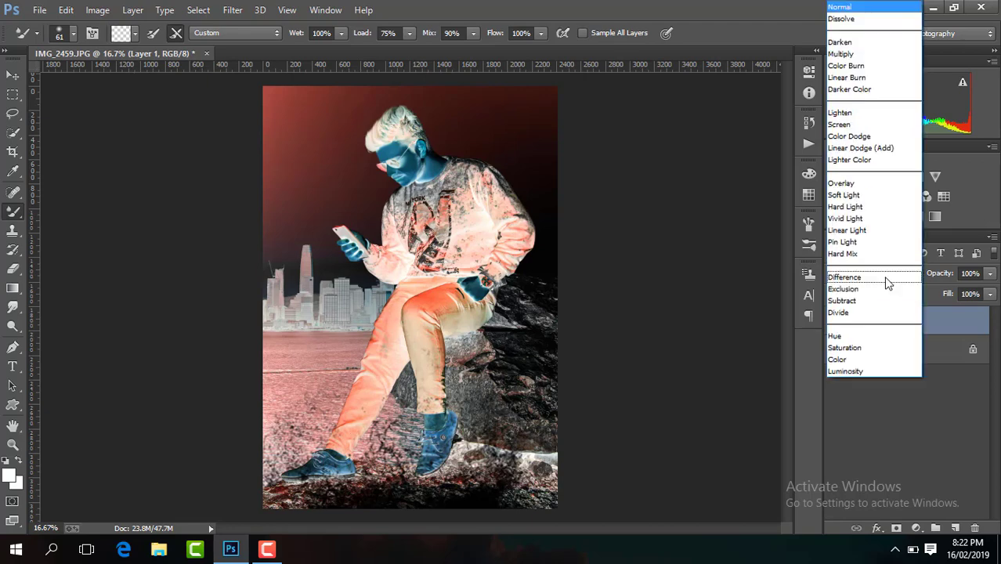
{"action": "left_click", "coordinate": [733, 141]}
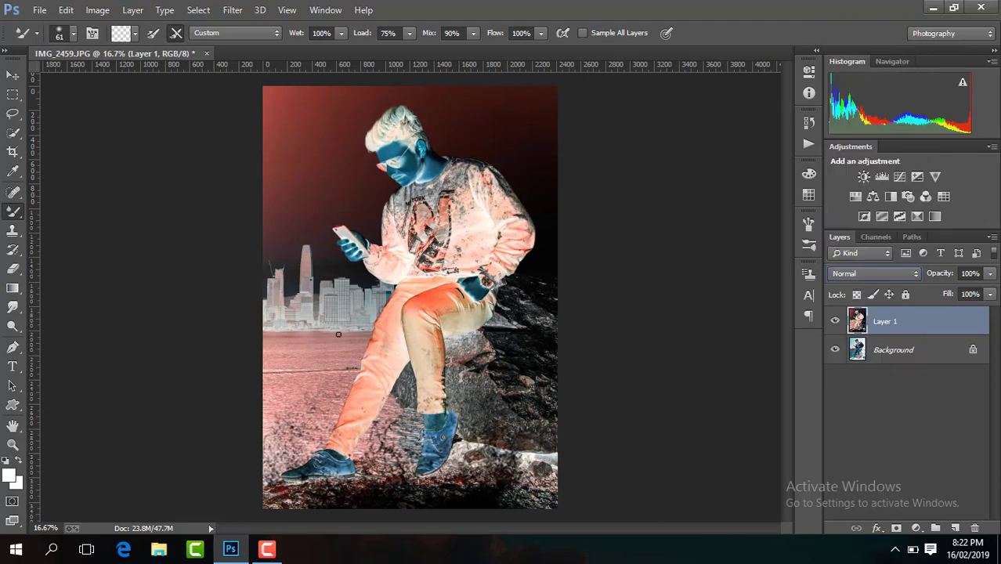
{"action": "key", "text": "ctrl+i"}
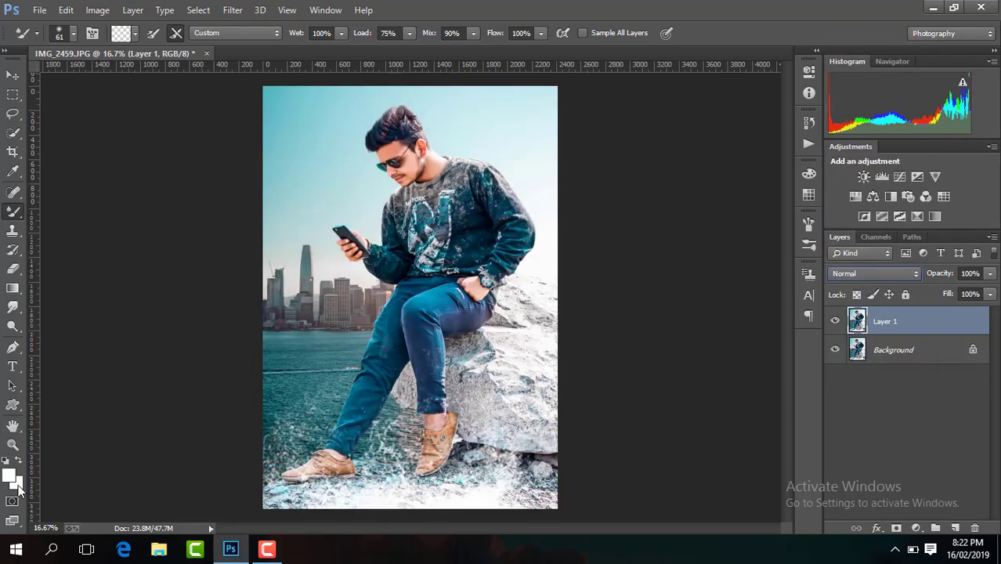
Step: Set the background colour to black (000000) and invert Layer 1 again
{"action": "left_click", "coordinate": [17, 484]}
{"action": "type", "text": "000000"}
{"action": "key", "text": "Return"}
{"action": "key", "text": "ctrl+i"}
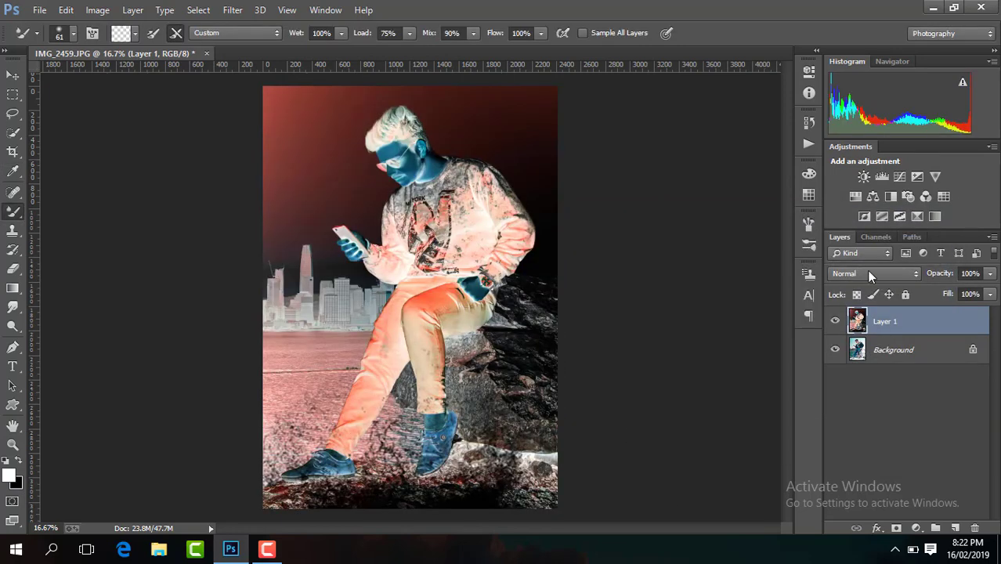
{"action": "left_click", "coordinate": [868, 274]}
Step: Set Layer 1 to Vivid Light and apply a High Pass filter with a 22.3-pixel radius
{"action": "left_click", "coordinate": [857, 218]}
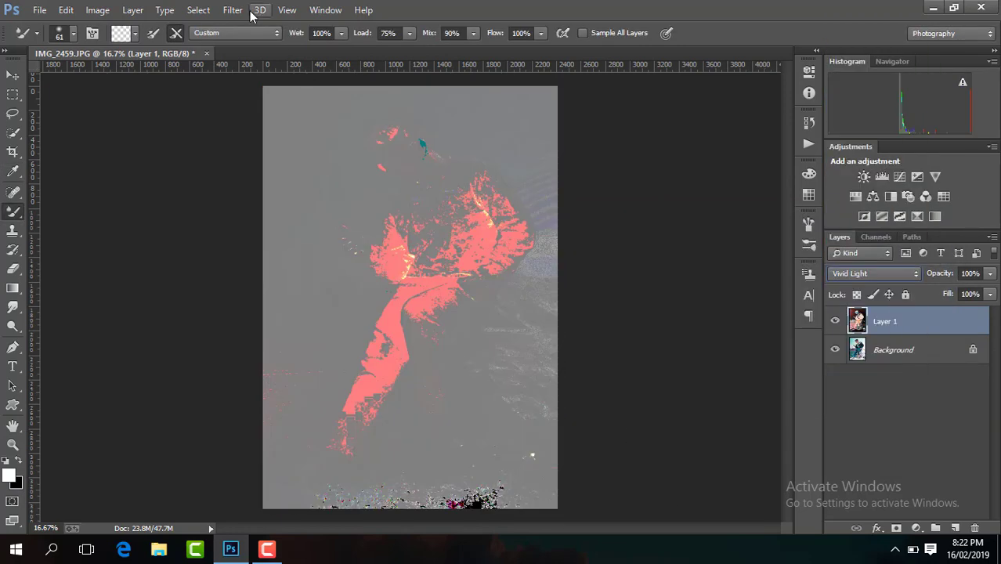
{"action": "left_click", "coordinate": [233, 10]}
{"action": "mouse_move", "coordinate": [243, 339]}
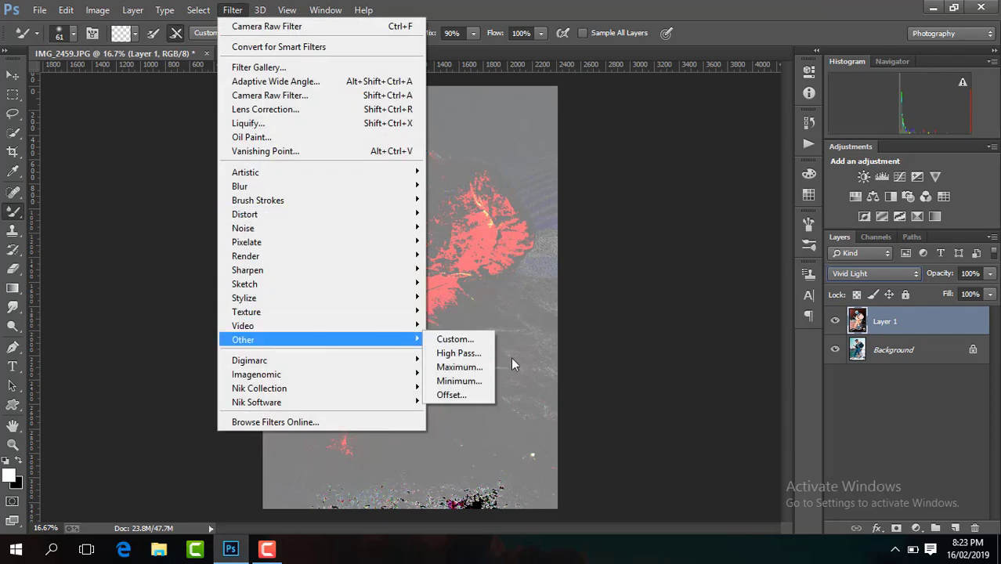
{"action": "left_click", "coordinate": [474, 351]}
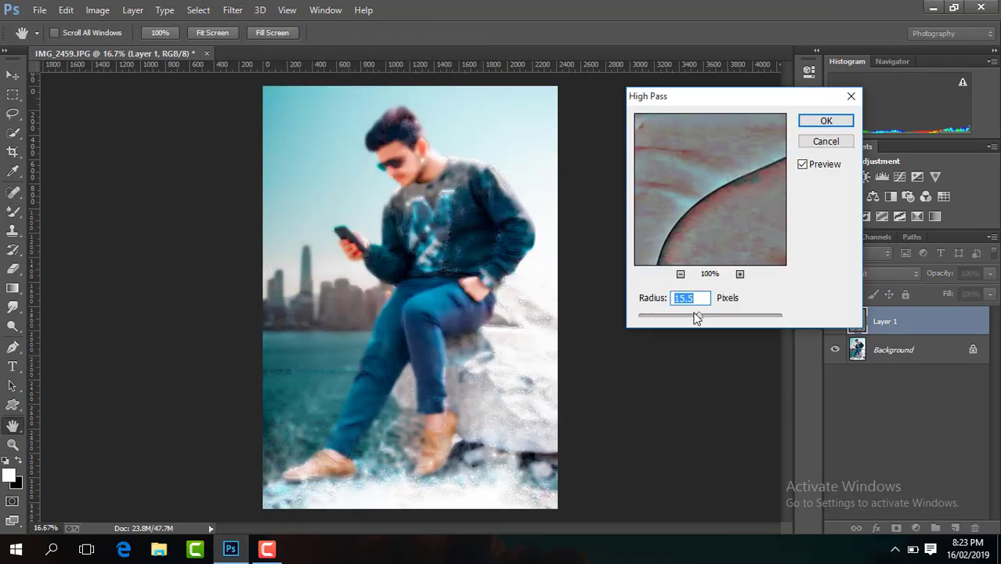
{"action": "left_click_drag", "start_coordinate": [699, 313], "coordinate": [702, 316]}
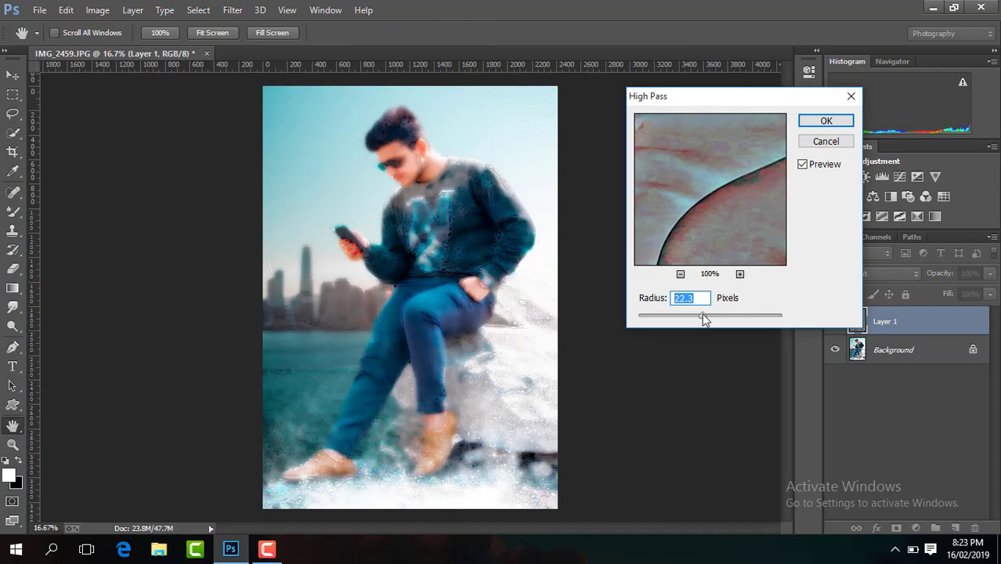
{"action": "left_click", "coordinate": [826, 121]}
Step: Apply a Gaussian Blur of about 9.4 pixels to the high-pass Layer 1
{"action": "left_click", "coordinate": [233, 9]}
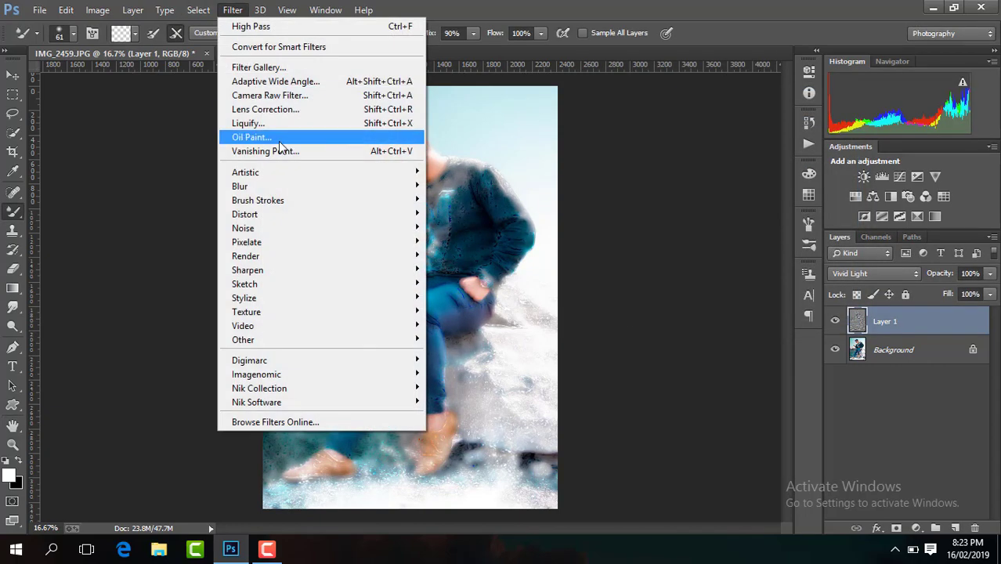
{"action": "mouse_move", "coordinate": [239, 187]}
{"action": "left_click", "coordinate": [502, 292]}
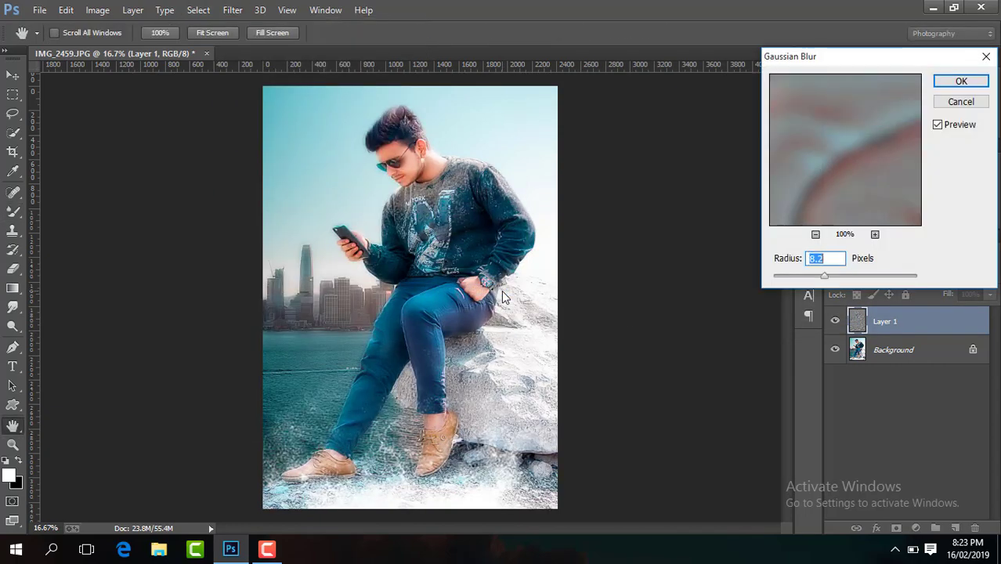
{"action": "scroll", "coordinate": [502, 291], "scroll_direction": "up", "scroll_amount": 3}
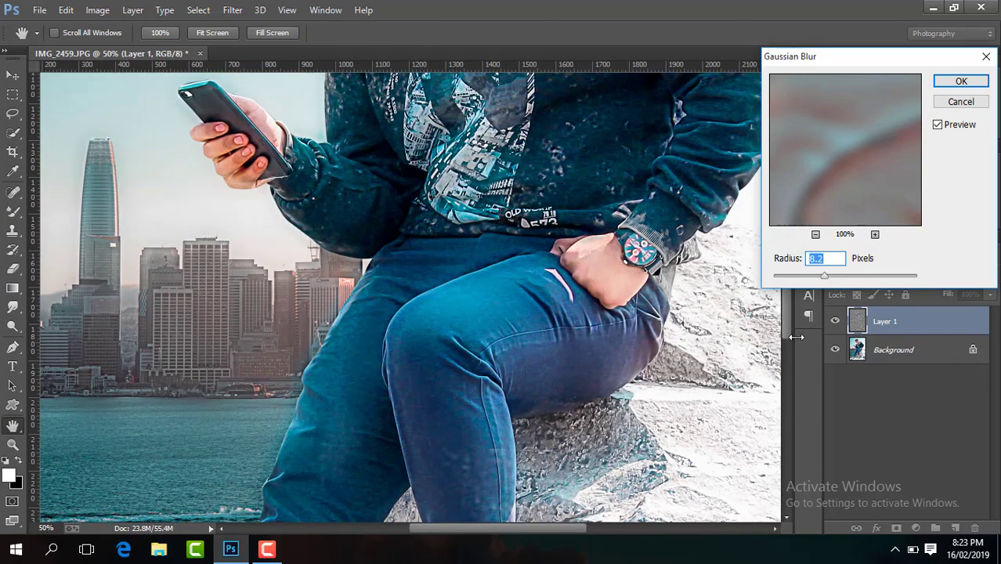
{"action": "scroll", "coordinate": [789, 326], "scroll_direction": "up", "scroll_amount": 5}
{"action": "scroll", "coordinate": [787, 233], "scroll_direction": "up", "scroll_amount": 5}
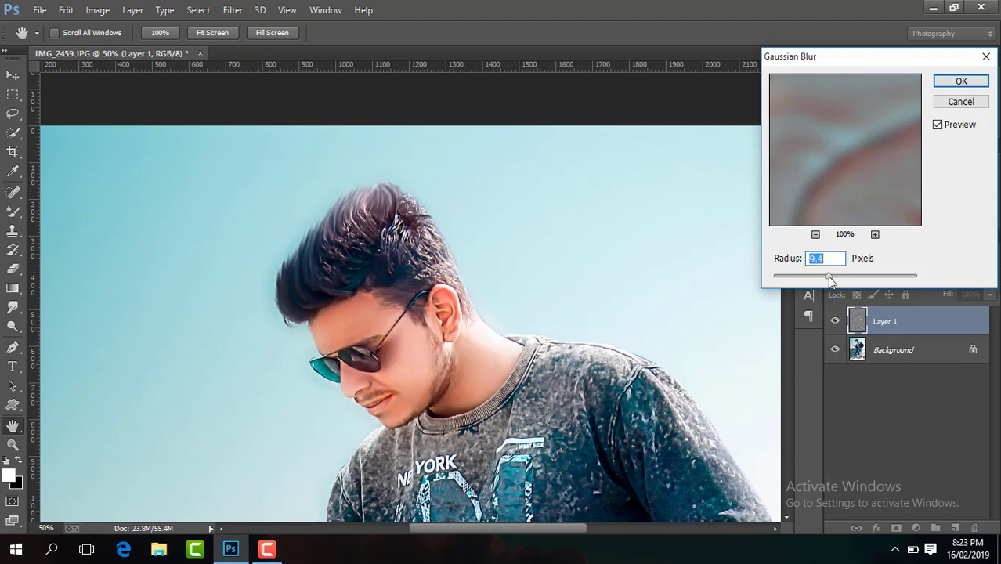
{"action": "left_click", "coordinate": [957, 83]}
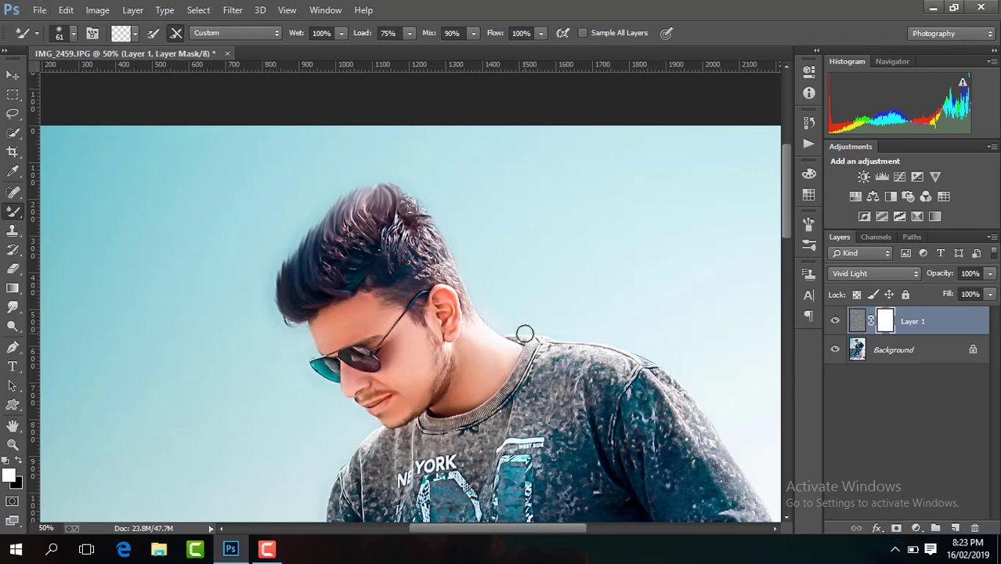
Step: Invert Layer 1's mask to black, zoom in on the face, and select the soft Brush tool
{"action": "scroll", "coordinate": [787, 233], "scroll_direction": "down", "scroll_amount": 3}
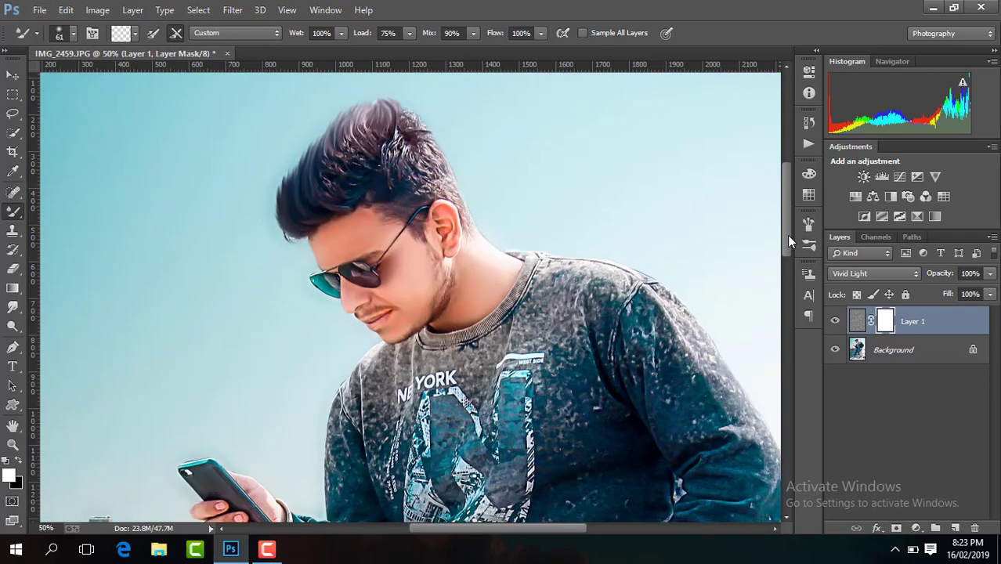
{"action": "key", "text": "ctrl+i"}
{"action": "key", "text": "ctrl+plus"}
{"action": "key", "text": "ctrl+plus"}
{"action": "key", "text": "ctrl+plus"}
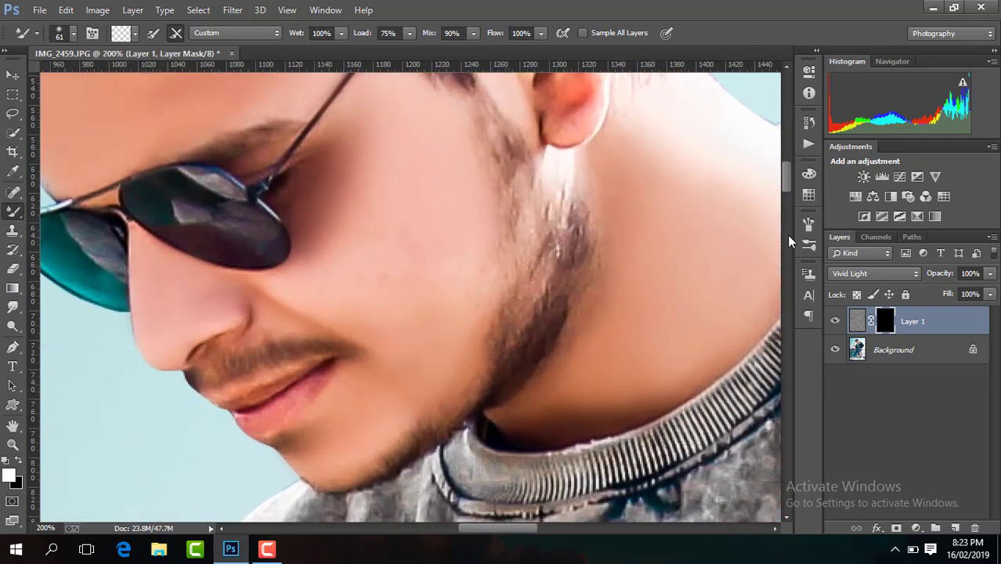
{"action": "right_click", "coordinate": [14, 211]}
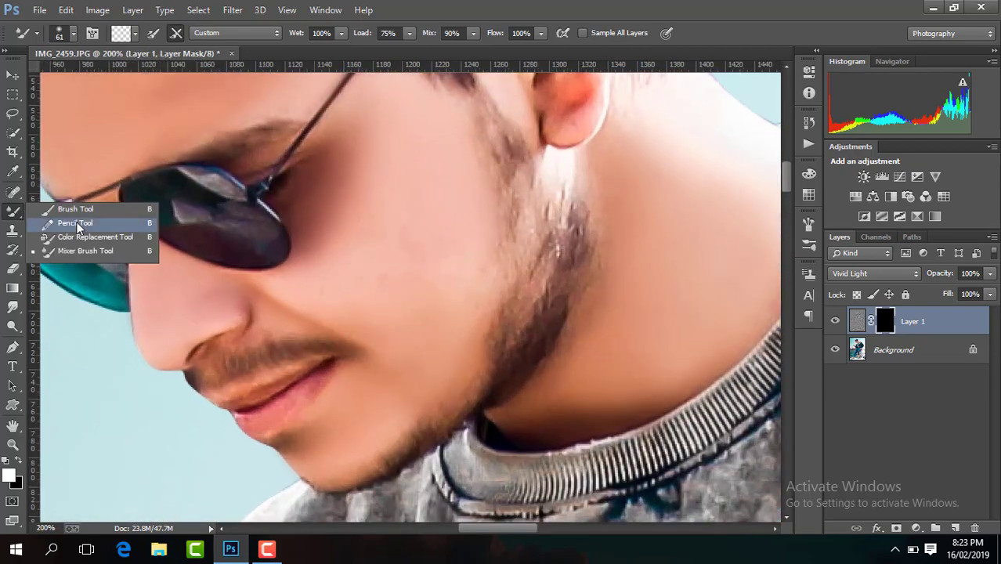
{"action": "left_click", "coordinate": [75, 223]}
{"action": "right_click", "coordinate": [14, 211]}
{"action": "left_click", "coordinate": [58, 211]}
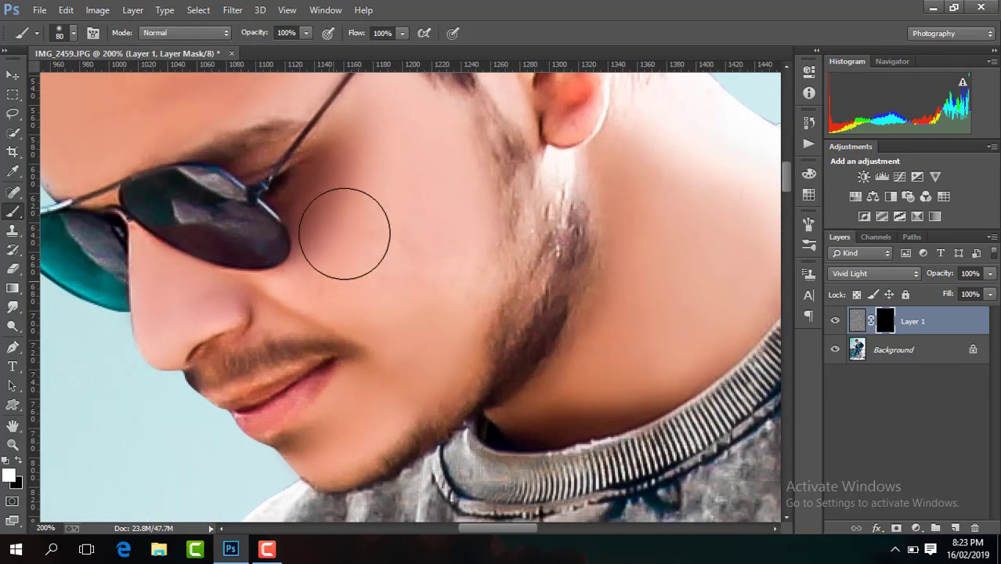
Step: Paint white on the mask over the jaw, lips, cheek, forehead and neck
{"action": "mouse_move", "coordinate": [478, 273]}
{"action": "left_mouse_down"}
{"action": "mouse_move", "coordinate": [462, 327]}
{"action": "mouse_move", "coordinate": [518, 293]}
{"action": "mouse_move", "coordinate": [556, 205]}
{"action": "left_mouse_up"}
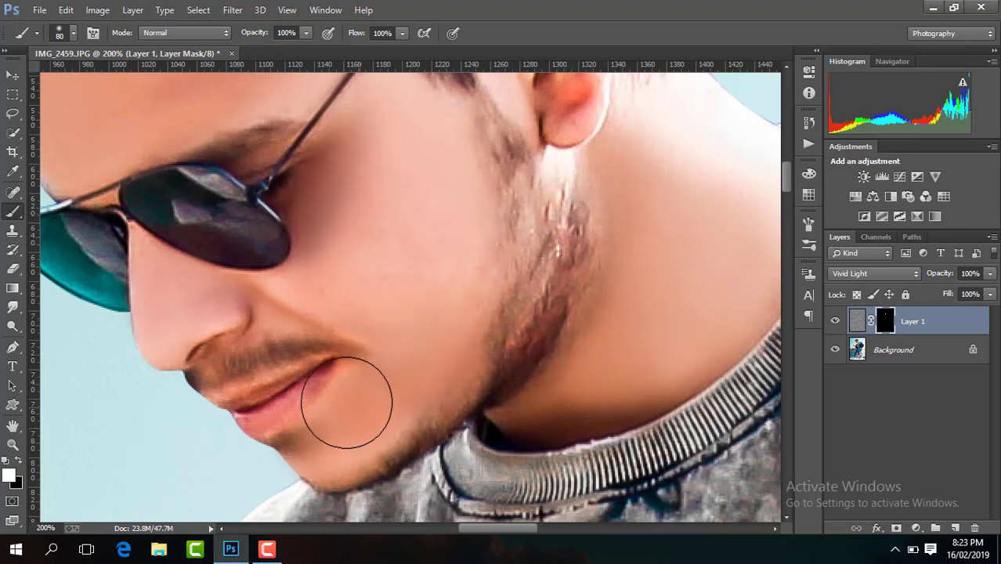
{"action": "left_click_drag", "start_coordinate": [349, 398], "coordinate": [273, 380]}
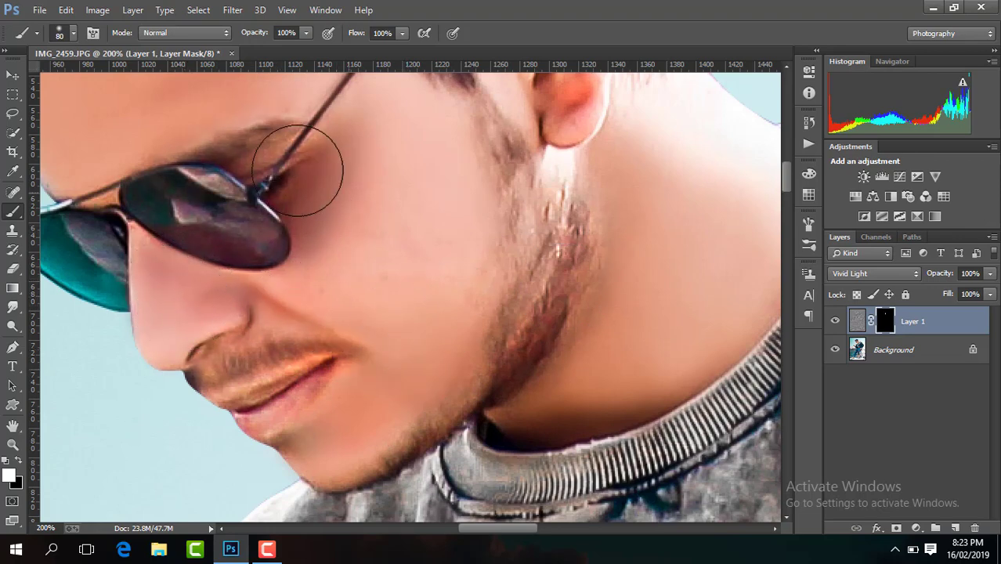
{"action": "left_click_drag", "start_coordinate": [286, 167], "coordinate": [285, 302]}
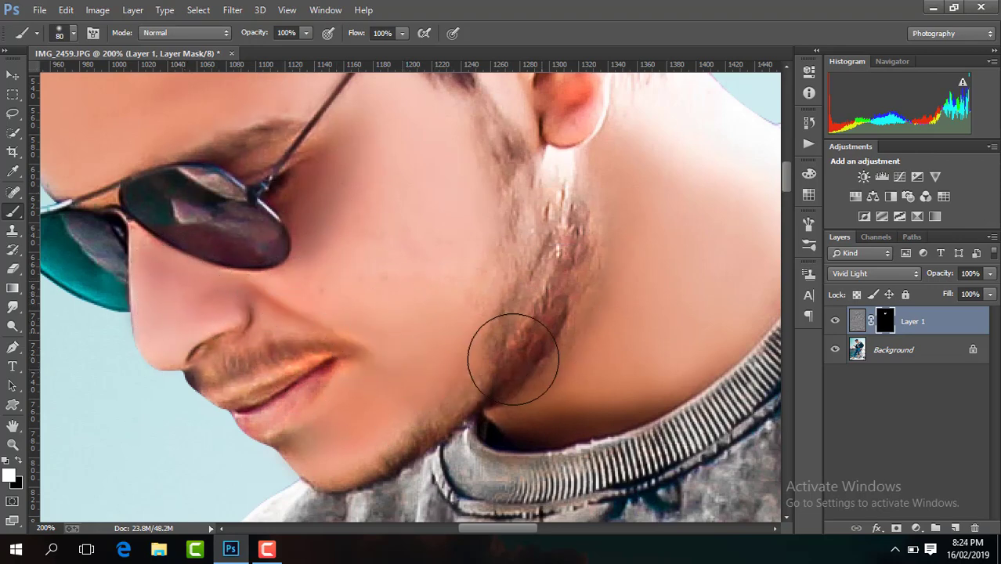
{"action": "mouse_move", "coordinate": [513, 358]}
{"action": "left_mouse_down"}
{"action": "mouse_move", "coordinate": [629, 270]}
{"action": "mouse_move", "coordinate": [554, 402]}
{"action": "mouse_move", "coordinate": [592, 241]}
{"action": "mouse_move", "coordinate": [567, 139]}
{"action": "mouse_move", "coordinate": [481, 180]}
{"action": "mouse_move", "coordinate": [286, 182]}
{"action": "mouse_move", "coordinate": [432, 353]}
{"action": "mouse_move", "coordinate": [500, 501]}
{"action": "mouse_move", "coordinate": [490, 530]}
{"action": "left_mouse_up"}
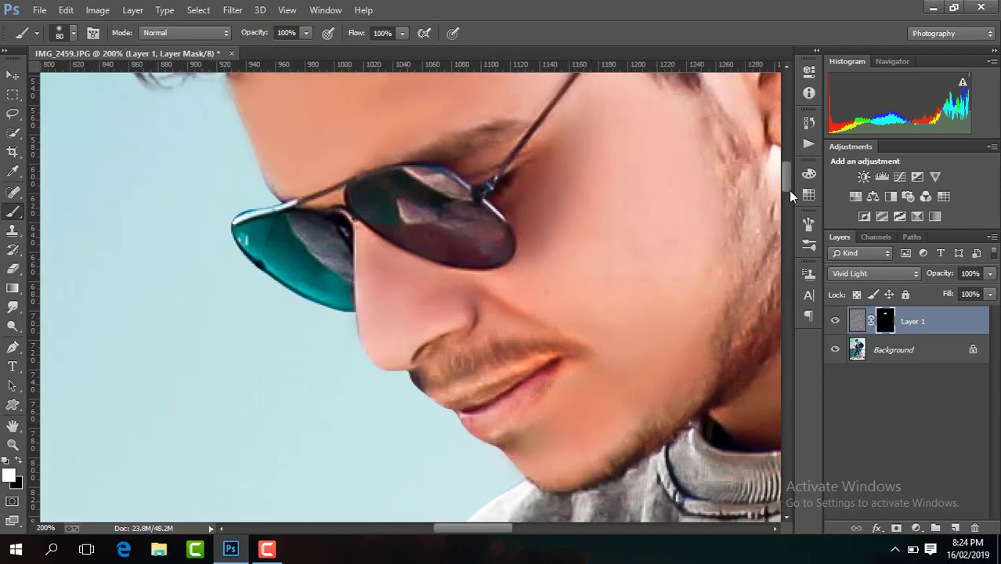
{"action": "left_click_drag", "start_coordinate": [787, 191], "coordinate": [787, 177]}
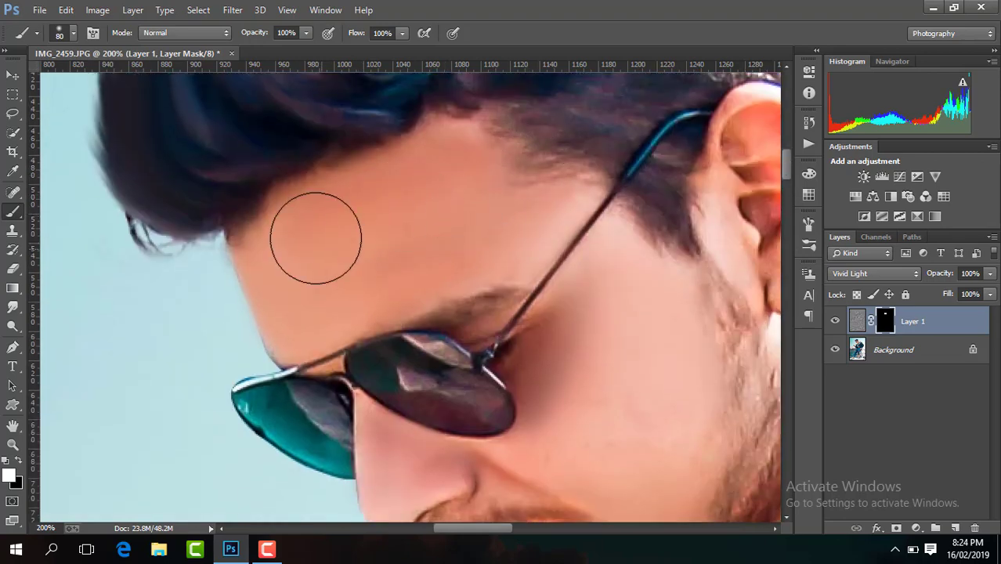
{"action": "mouse_move", "coordinate": [316, 237]}
{"action": "left_mouse_down"}
{"action": "mouse_move", "coordinate": [398, 280]}
{"action": "mouse_move", "coordinate": [469, 279]}
{"action": "mouse_move", "coordinate": [530, 202]}
{"action": "mouse_move", "coordinate": [495, 492]}
{"action": "left_mouse_up"}
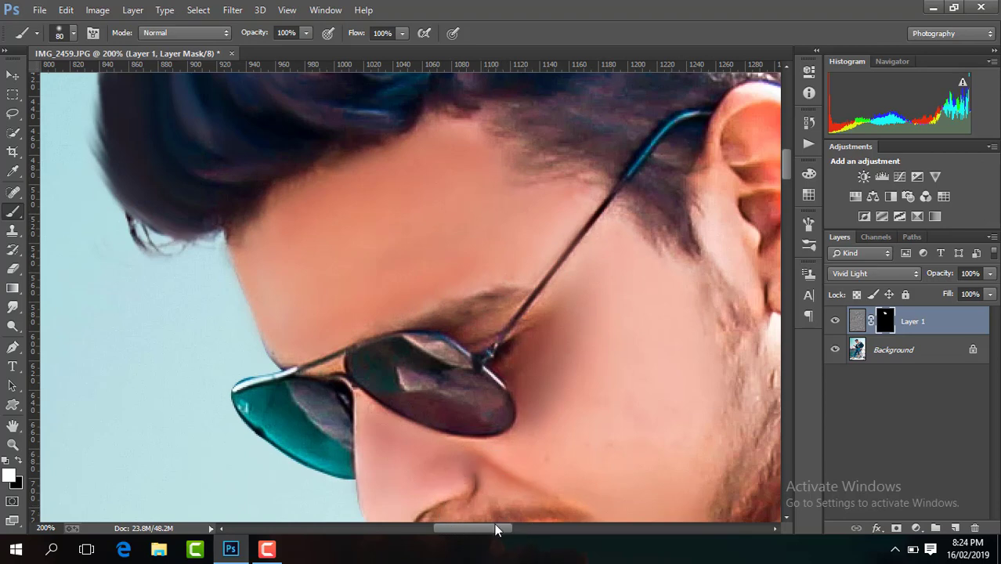
{"action": "left_click_drag", "start_coordinate": [495, 529], "coordinate": [525, 529]}
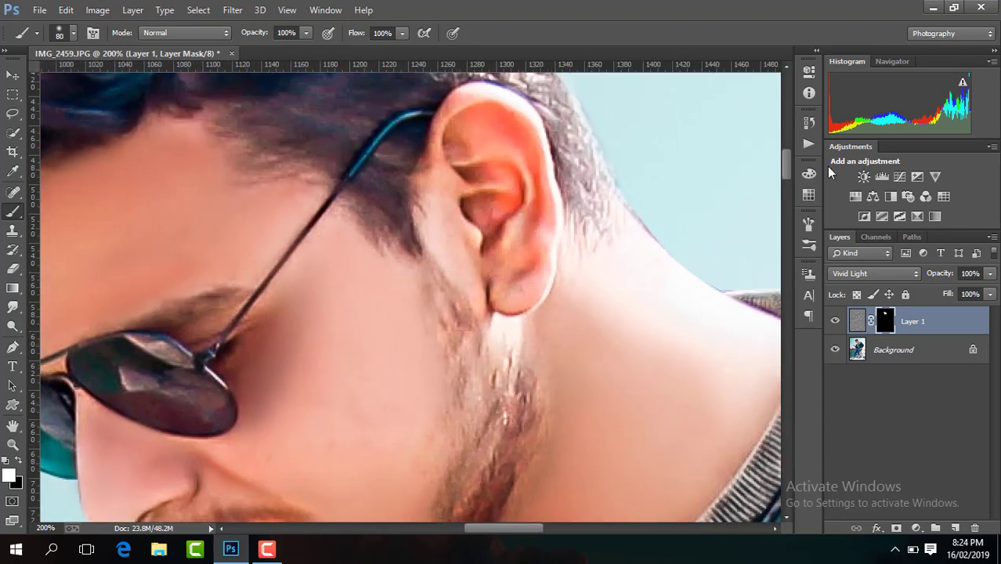
{"action": "left_click_drag", "start_coordinate": [784, 164], "coordinate": [785, 181]}
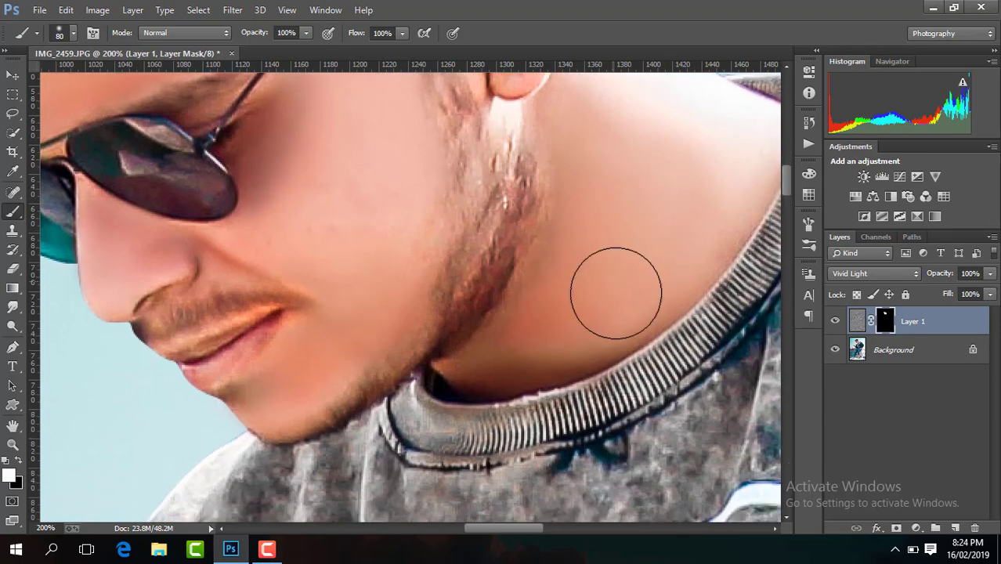
Step: Brush the smoothing onto the hand and ankle skin, comparing with Layer 1 hidden
{"action": "key", "text": "ctrl+minus"}
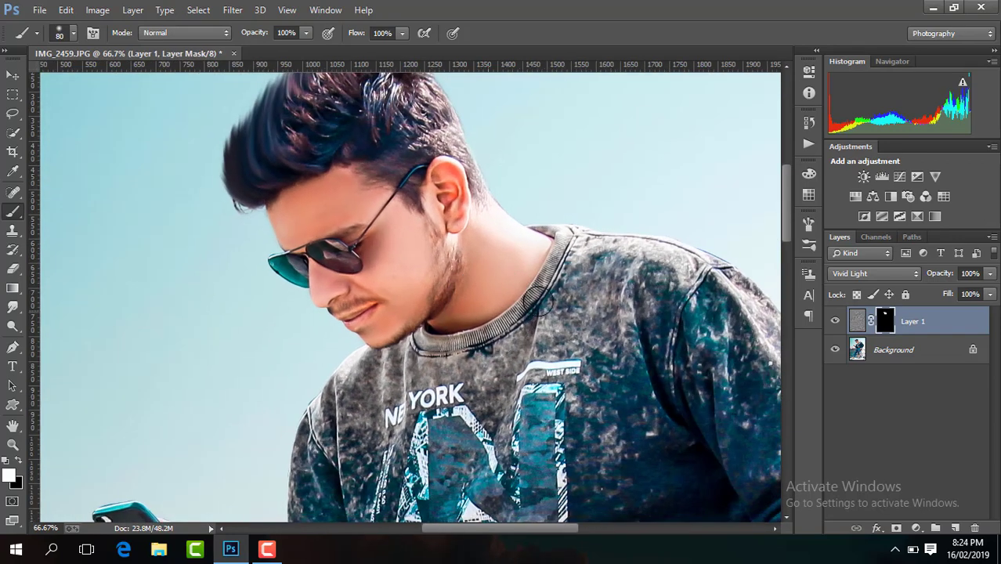
{"action": "left_click", "coordinate": [835, 321]}
{"action": "left_click_drag", "start_coordinate": [785, 222], "coordinate": [791, 255]}
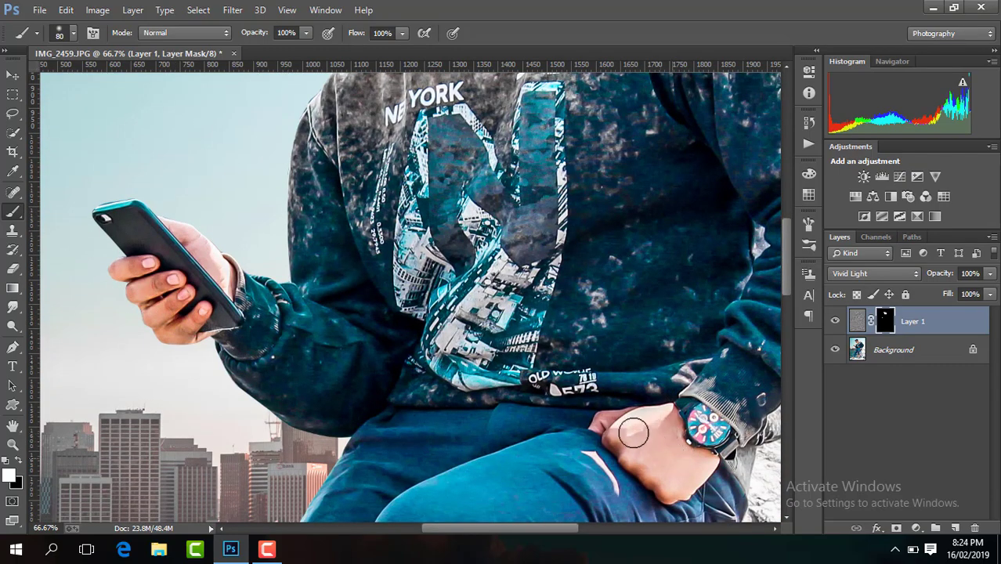
{"action": "left_click_drag", "start_coordinate": [790, 271], "coordinate": [791, 395]}
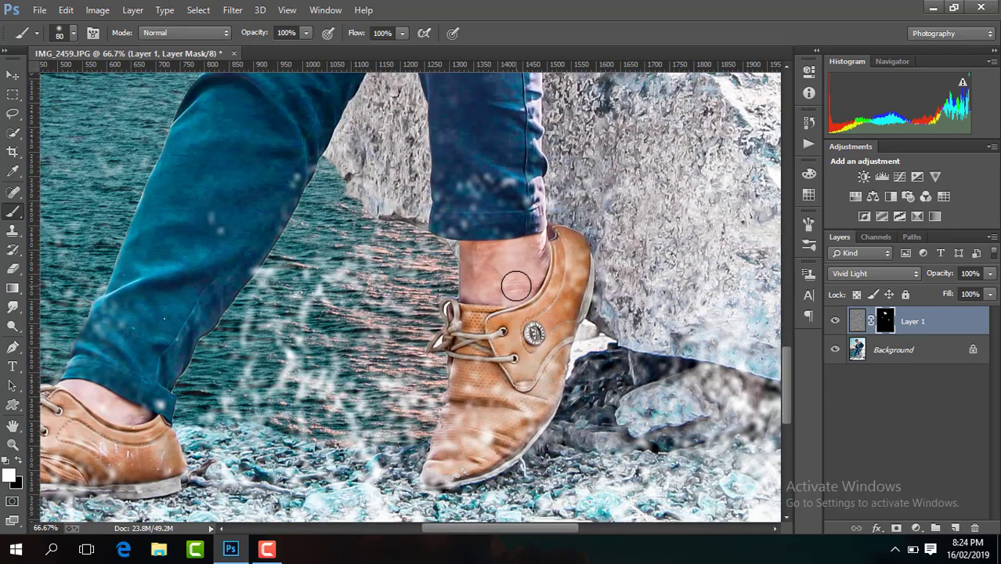
{"action": "scroll", "coordinate": [511, 284], "scroll_direction": "down", "scroll_amount": 1}
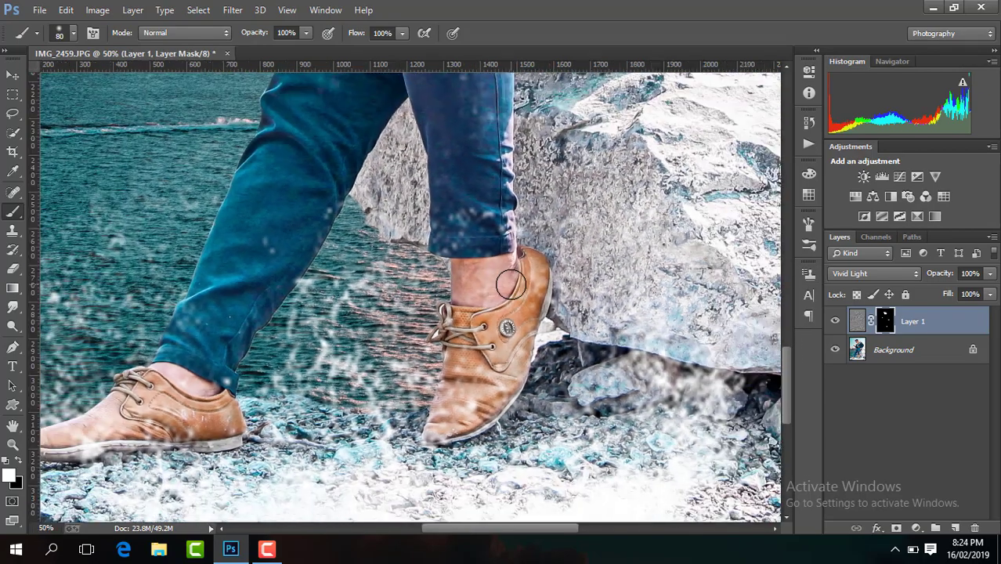
{"action": "scroll", "coordinate": [511, 284], "scroll_direction": "down", "scroll_amount": 2}
{"action": "scroll", "coordinate": [510, 284], "scroll_direction": "down", "scroll_amount": 1}
{"action": "scroll", "coordinate": [511, 285], "scroll_direction": "down", "scroll_amount": 2}
{"action": "scroll", "coordinate": [511, 285], "scroll_direction": "up", "scroll_amount": 1}
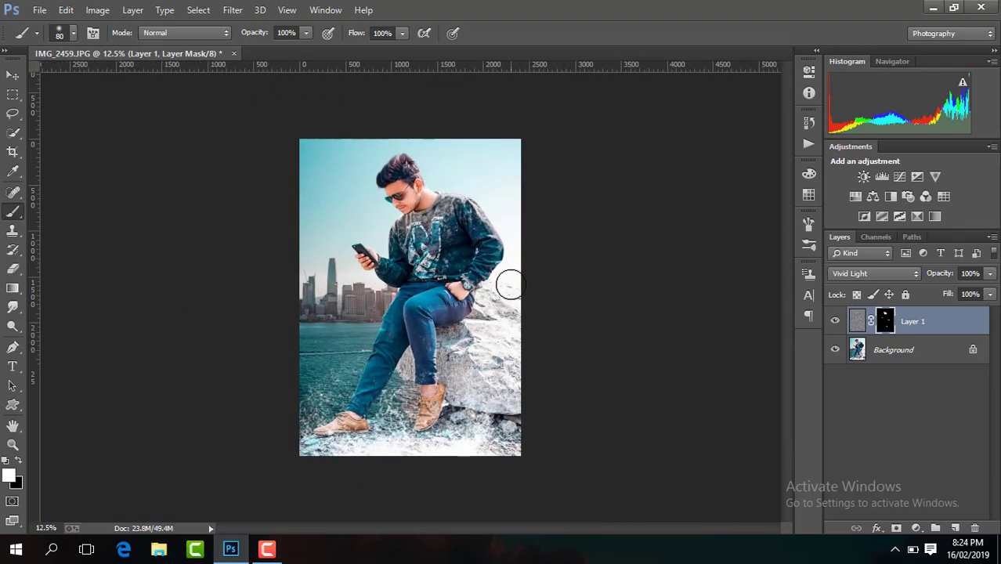
{"action": "left_click", "coordinate": [836, 323]}
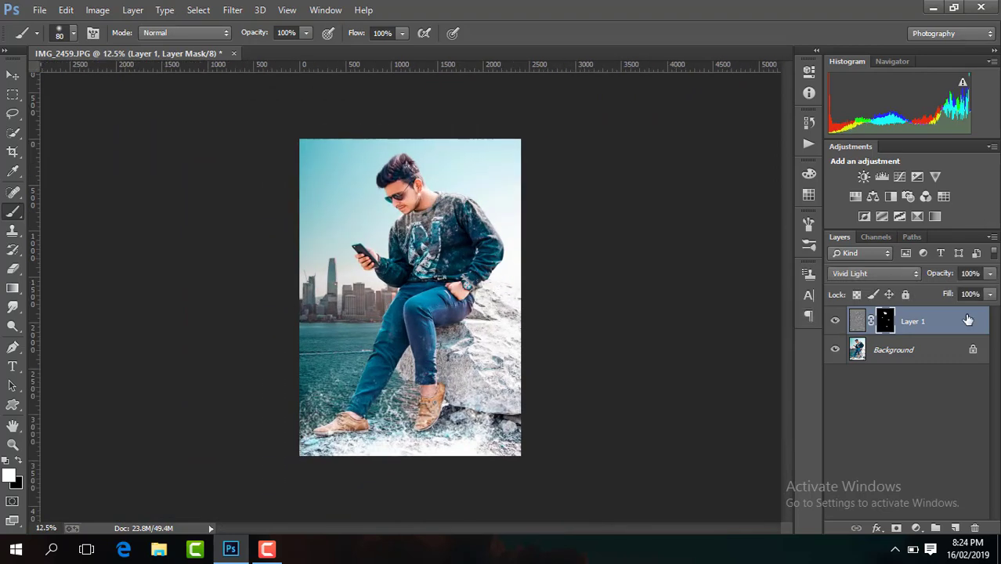
Step: Merge visible layers, duplicate the result, and open the Camera Raw filter on the copy
{"action": "right_click", "coordinate": [913, 322]}
{"action": "left_click", "coordinate": [703, 435]}
{"action": "key", "text": "ctrl+j"}
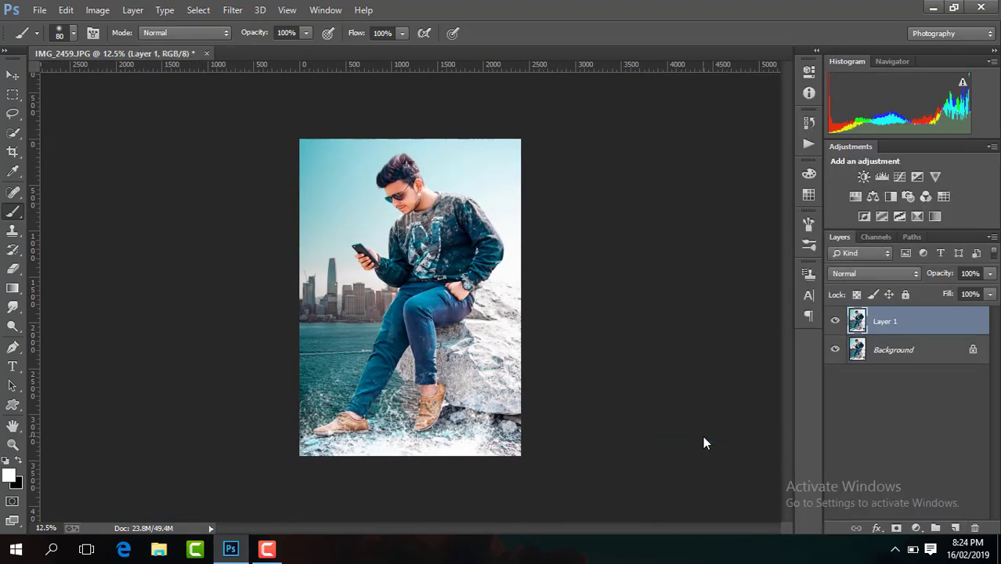
{"action": "left_click", "coordinate": [233, 10]}
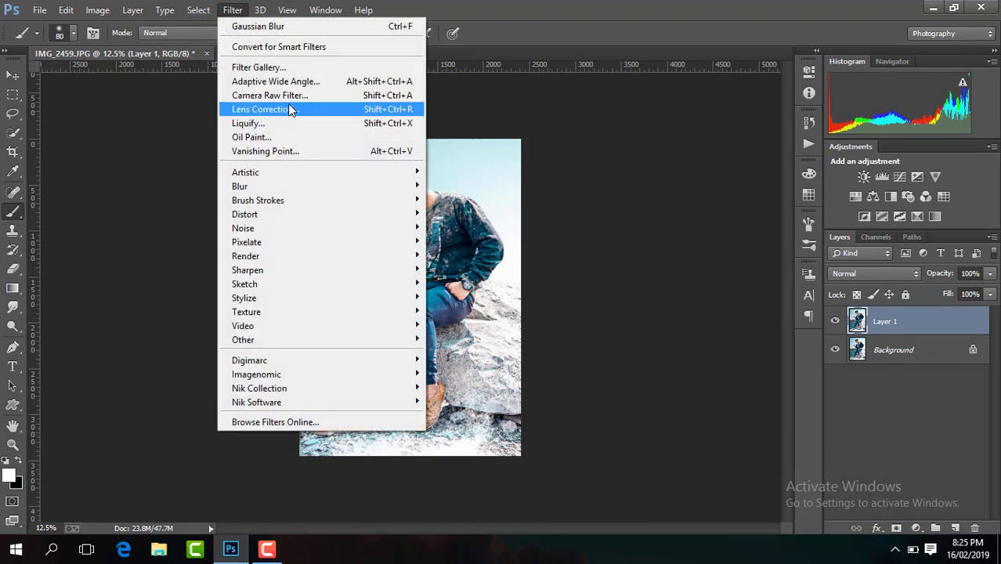
{"action": "left_click", "coordinate": [299, 97]}
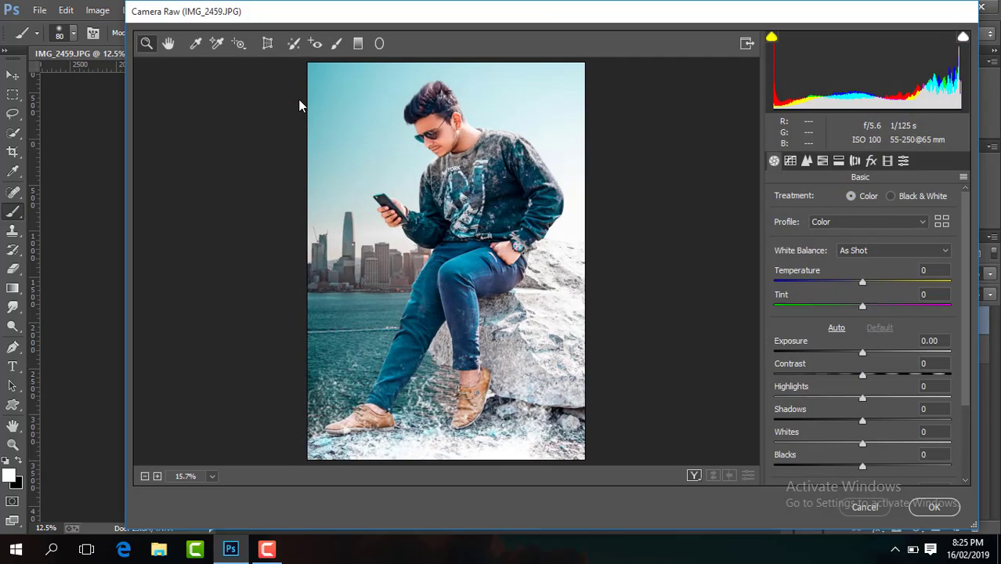
Step: Set exposure +0.30, shadows +28, temperature +5, blacks -23 and whites -12
{"action": "left_click_drag", "start_coordinate": [863, 353], "coordinate": [869, 354]}
{"action": "left_click_drag", "start_coordinate": [862, 420], "coordinate": [883, 423]}
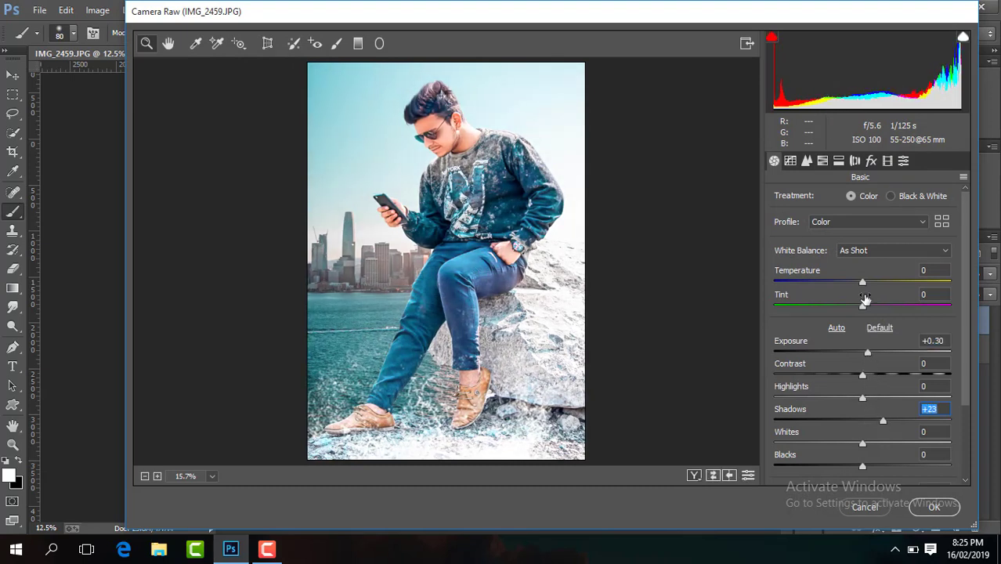
{"action": "left_click_drag", "start_coordinate": [863, 282], "coordinate": [866, 284]}
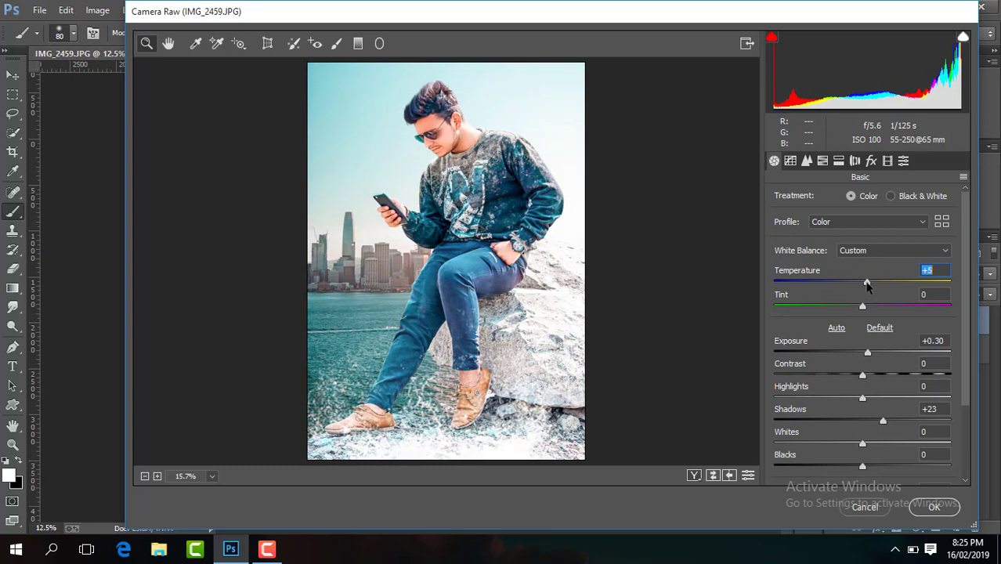
{"action": "mouse_move", "coordinate": [860, 467]}
{"action": "left_mouse_down"}
{"action": "mouse_move", "coordinate": [843, 467]}
{"action": "mouse_move", "coordinate": [853, 444]}
{"action": "left_mouse_up"}
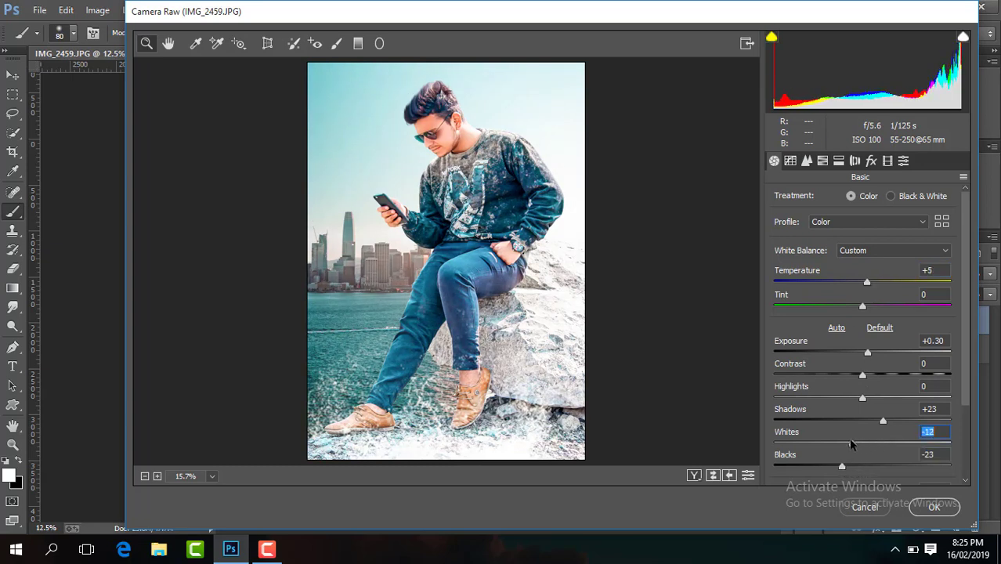
{"action": "scroll", "coordinate": [968, 379], "scroll_direction": "down", "scroll_amount": 2}
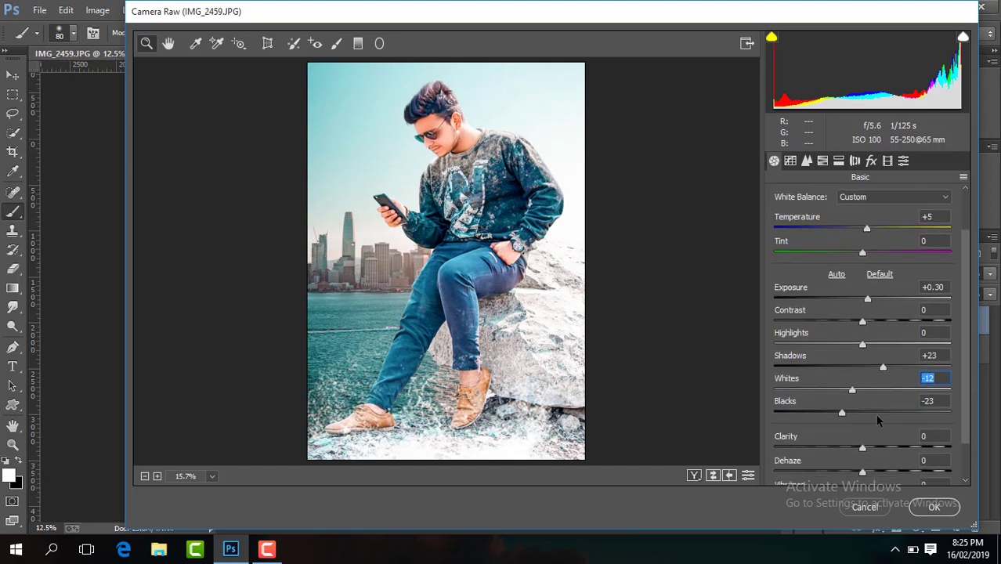
{"action": "left_click_drag", "start_coordinate": [883, 368], "coordinate": [897, 367]}
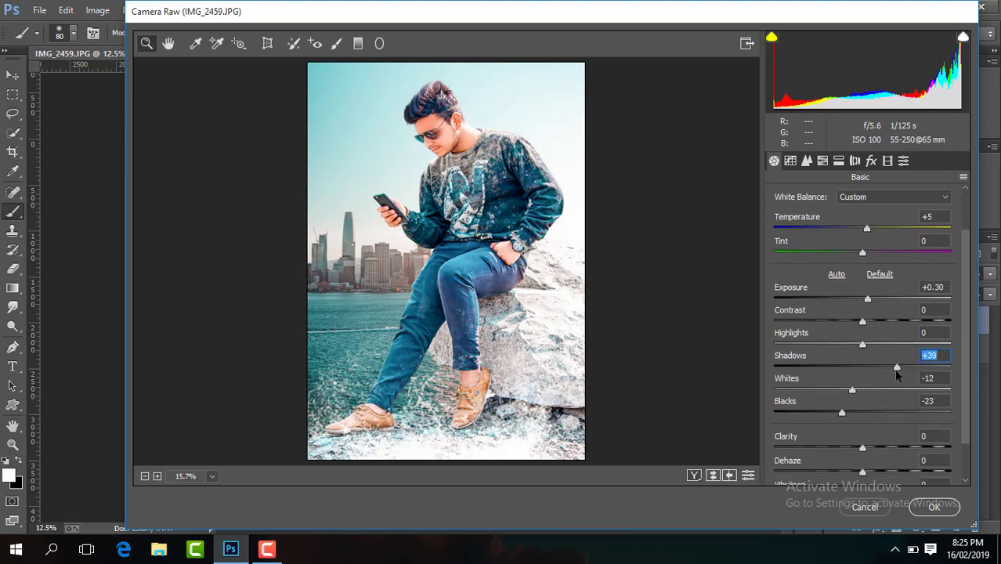
{"action": "left_click", "coordinate": [821, 160]}
Step: Set Aquas and Blues saturation to -100 and add a -24 post-crop vignette
{"action": "left_click_drag", "start_coordinate": [866, 366], "coordinate": [779, 365]}
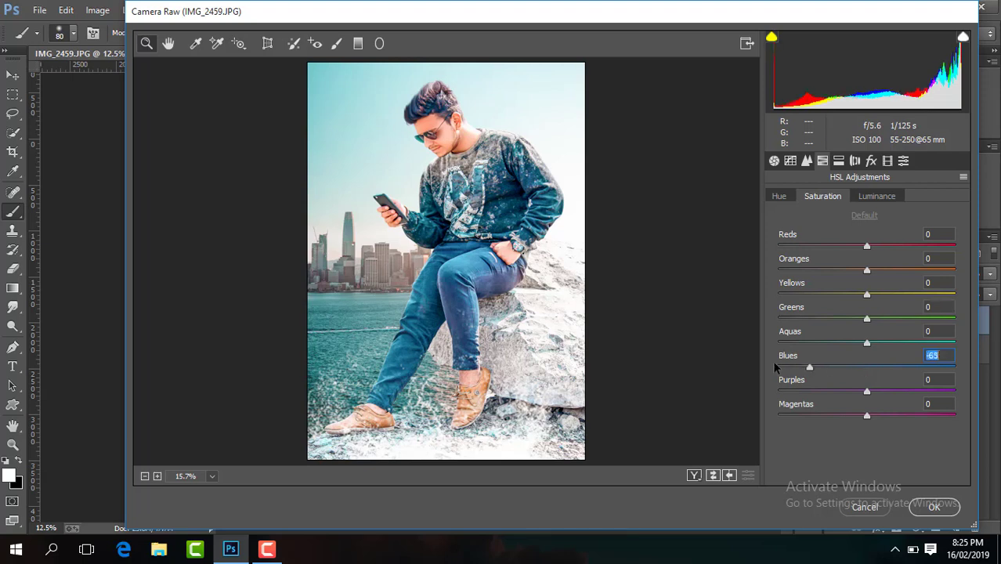
{"action": "left_click_drag", "start_coordinate": [866, 342], "coordinate": [776, 345]}
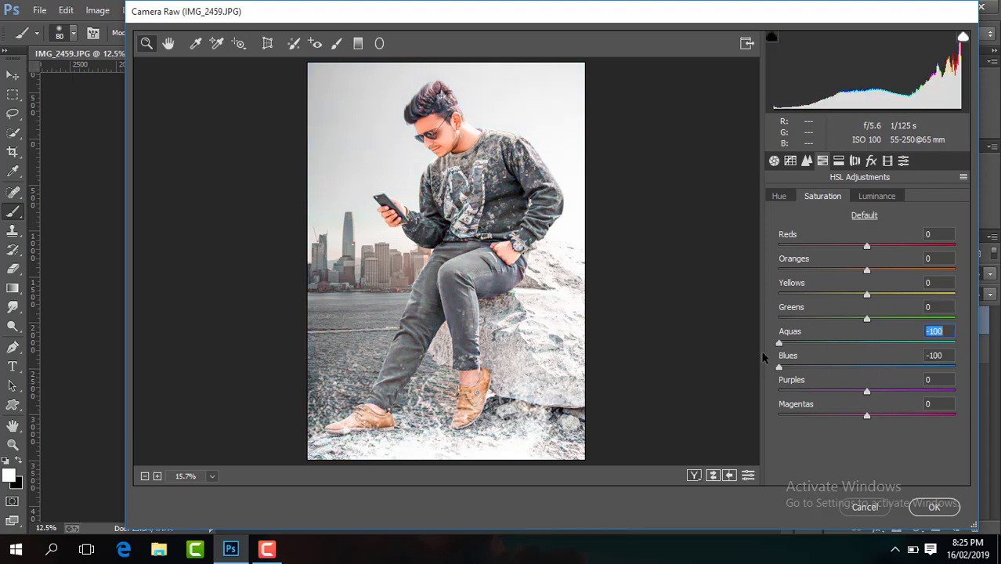
{"action": "mouse_move", "coordinate": [778, 343]}
{"action": "left_mouse_down"}
{"action": "mouse_move", "coordinate": [954, 360]}
{"action": "mouse_move", "coordinate": [902, 356]}
{"action": "mouse_move", "coordinate": [937, 360]}
{"action": "mouse_move", "coordinate": [925, 363]}
{"action": "left_mouse_up"}
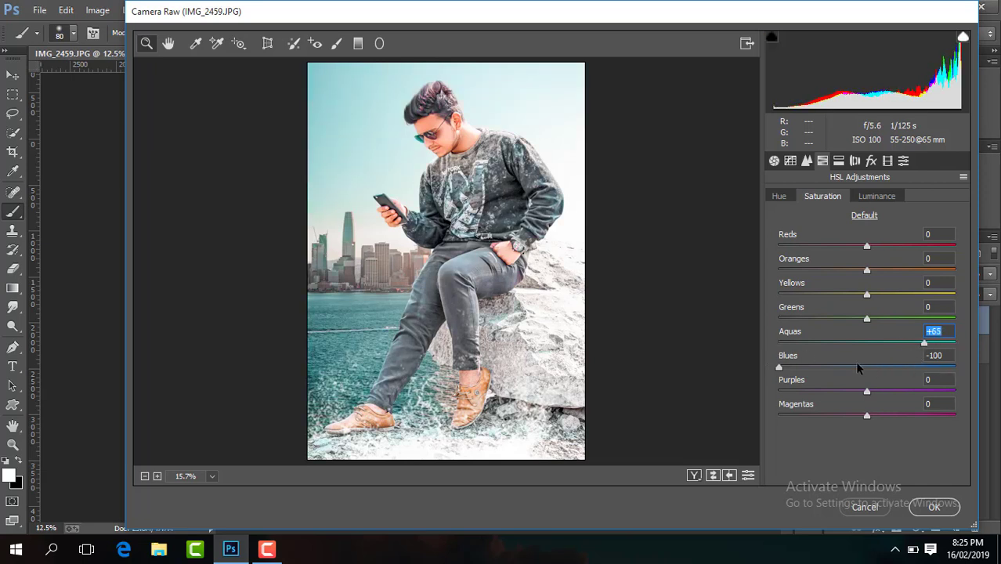
{"action": "mouse_move", "coordinate": [853, 365]}
{"action": "left_mouse_down"}
{"action": "mouse_move", "coordinate": [835, 368]}
{"action": "mouse_move", "coordinate": [907, 369]}
{"action": "mouse_move", "coordinate": [778, 367]}
{"action": "left_mouse_up"}
{"action": "left_click_drag", "start_coordinate": [905, 342], "coordinate": [771, 345]}
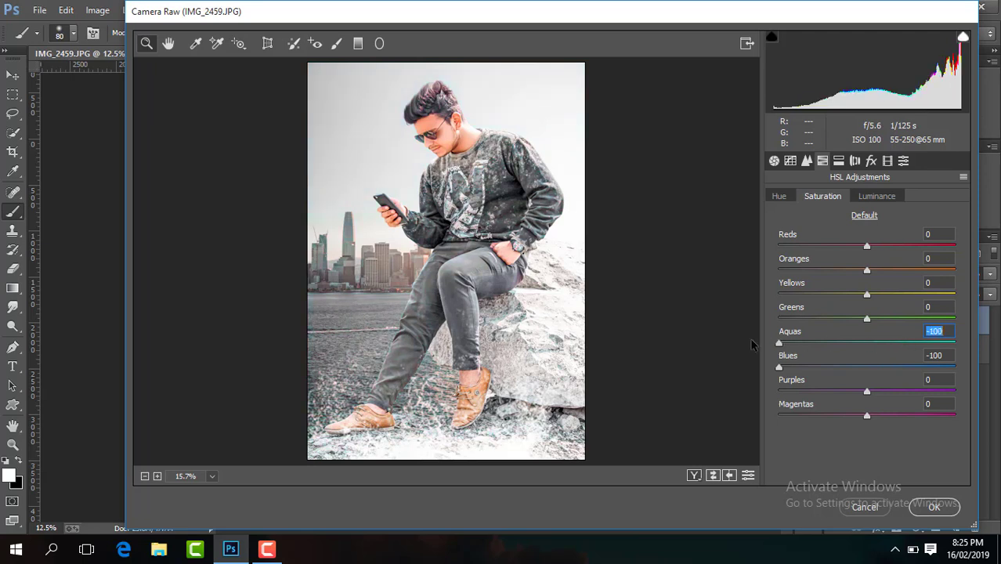
{"action": "left_click", "coordinate": [870, 161]}
{"action": "mouse_move", "coordinate": [868, 351]}
{"action": "left_mouse_down"}
{"action": "mouse_move", "coordinate": [828, 351]}
{"action": "mouse_move", "coordinate": [845, 351]}
{"action": "left_mouse_up"}
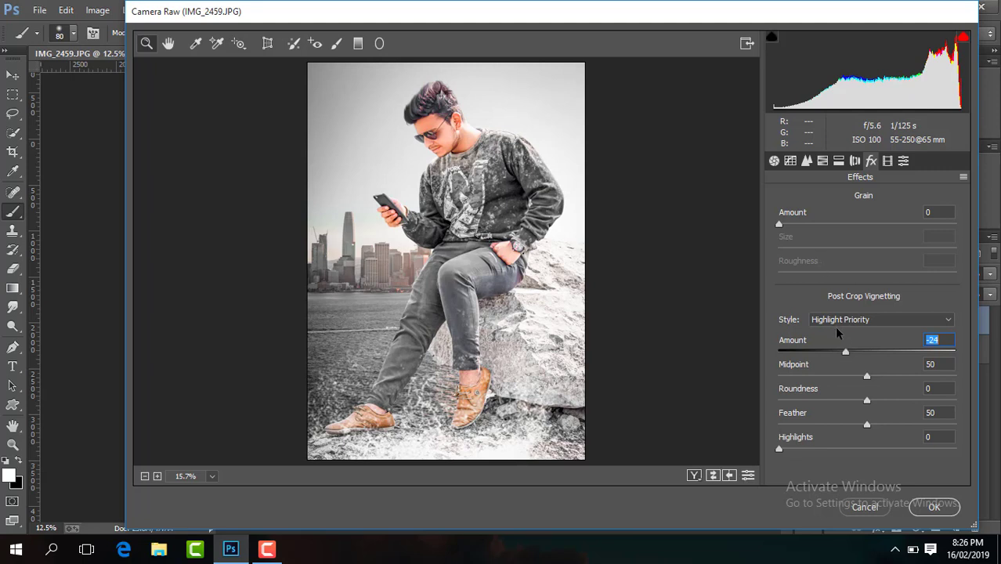
Step: Ease the vignette to -19 and fully desaturate the yellows
{"action": "left_click_drag", "start_coordinate": [846, 353], "coordinate": [852, 354]}
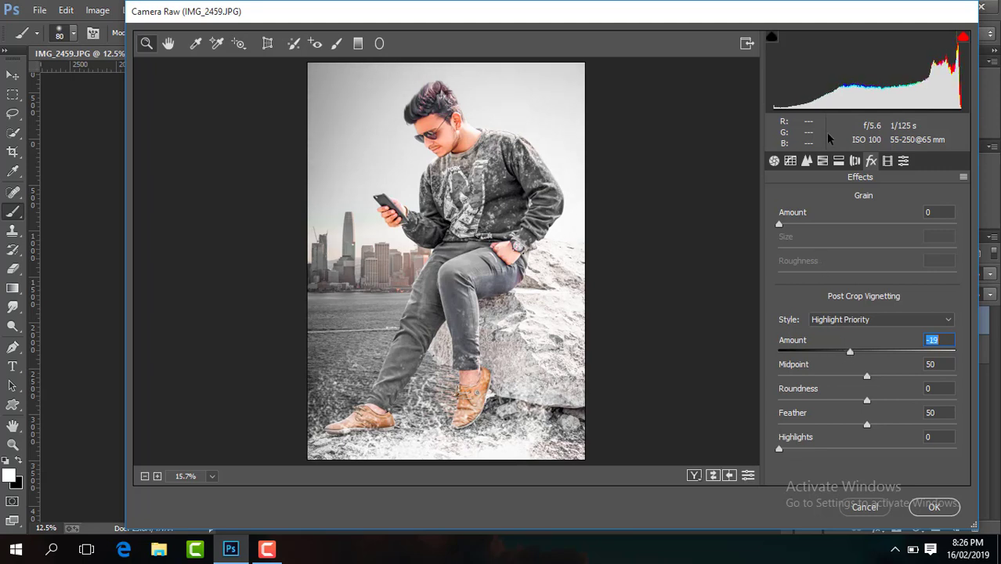
{"action": "left_click", "coordinate": [823, 161]}
{"action": "left_click", "coordinate": [876, 195]}
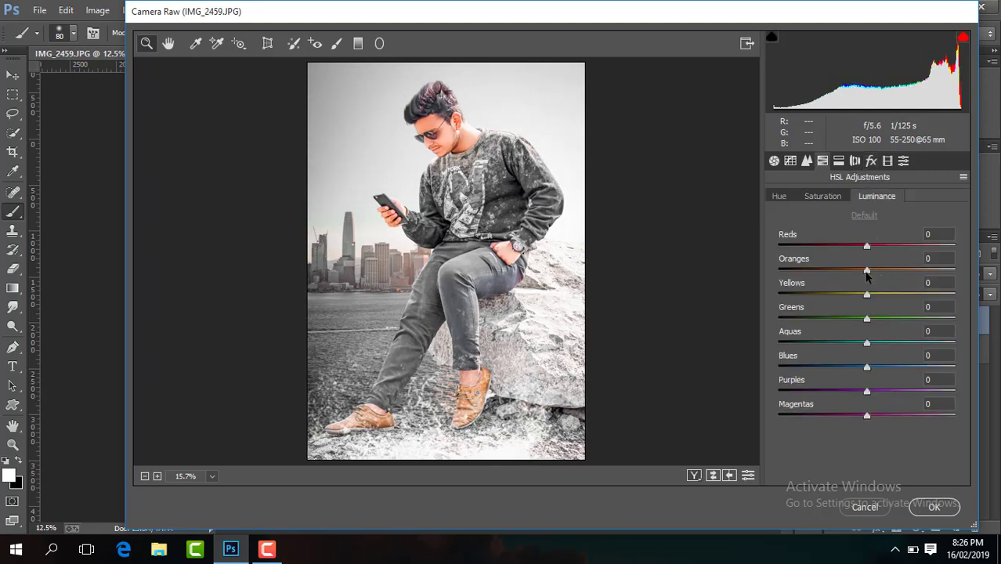
{"action": "left_click", "coordinate": [867, 270]}
{"action": "left_click", "coordinate": [823, 197]}
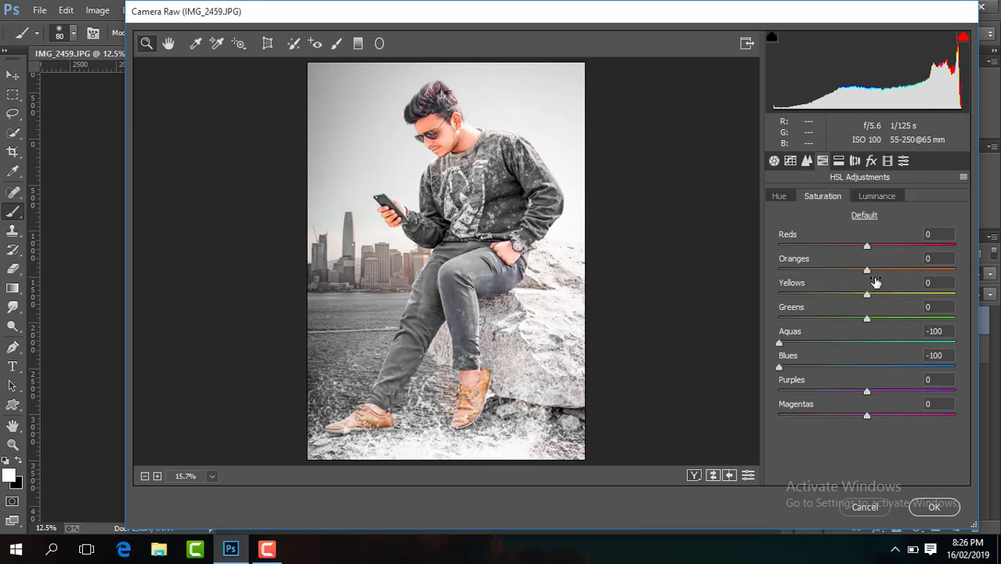
{"action": "left_click_drag", "start_coordinate": [867, 271], "coordinate": [706, 298]}
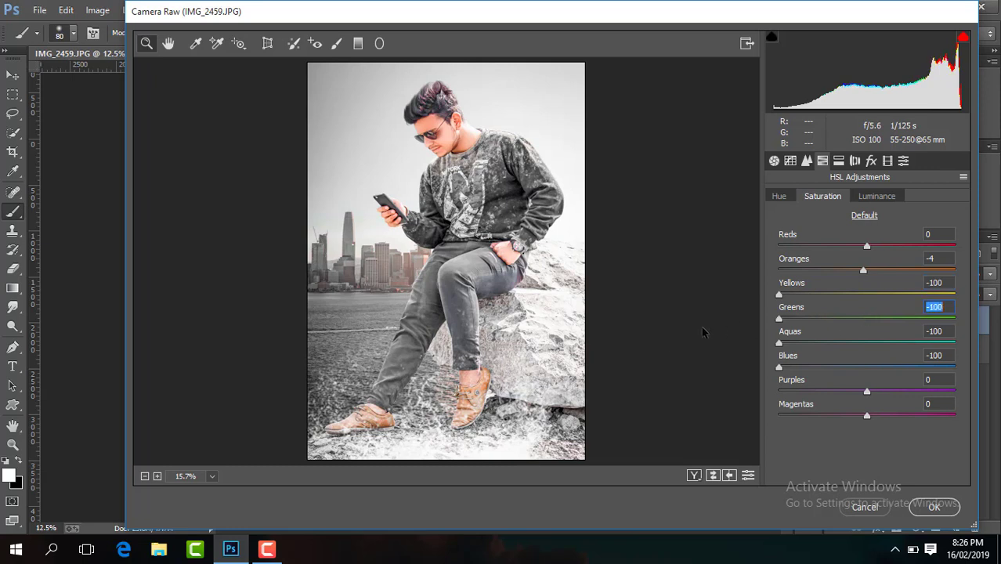
Step: Set sharpening amount 41, luminance noise reduction 30, and Clarity and Vibrance to +10
{"action": "left_click", "coordinate": [806, 161]}
{"action": "left_click_drag", "start_coordinate": [775, 221], "coordinate": [822, 222]}
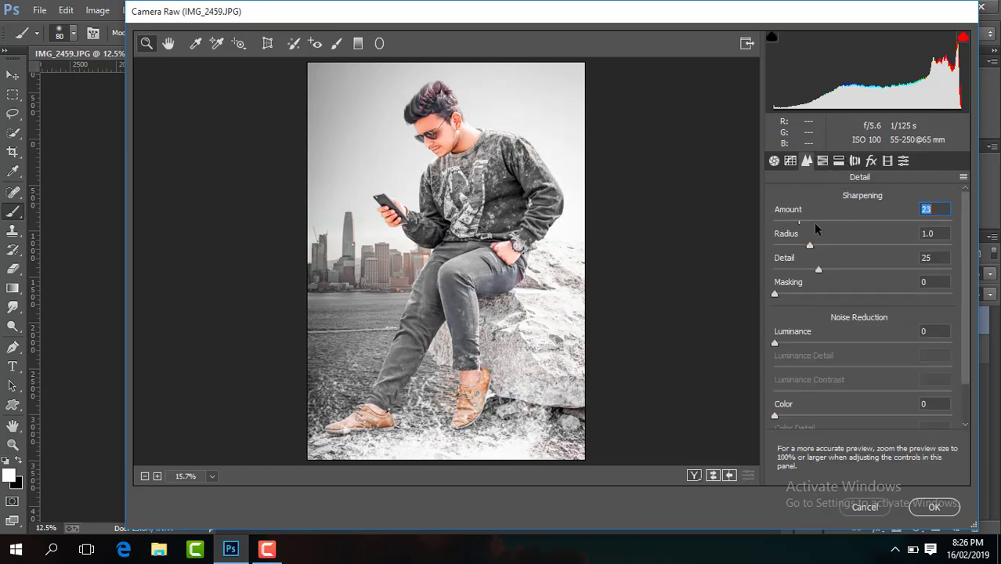
{"action": "left_click_drag", "start_coordinate": [775, 342], "coordinate": [819, 323]}
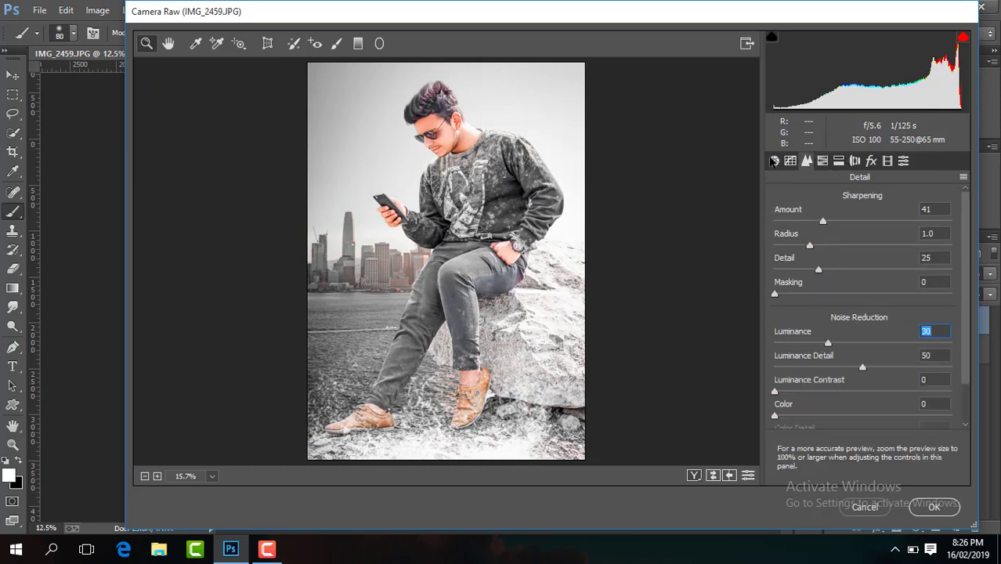
{"action": "left_click", "coordinate": [774, 160]}
{"action": "scroll", "coordinate": [966, 406], "scroll_direction": "down", "scroll_amount": 2}
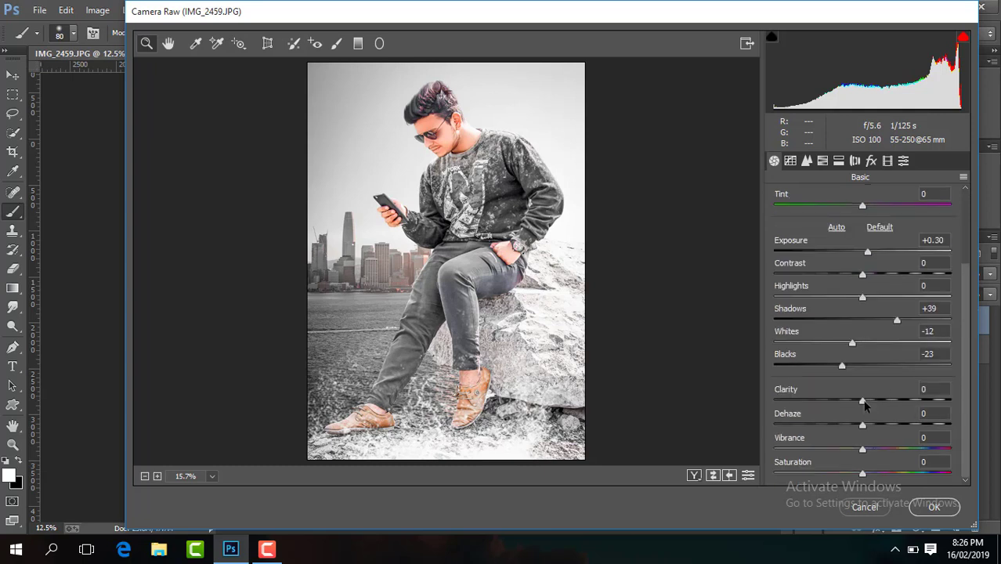
{"action": "left_click_drag", "start_coordinate": [863, 401], "coordinate": [871, 400]}
{"action": "left_click", "coordinate": [864, 452]}
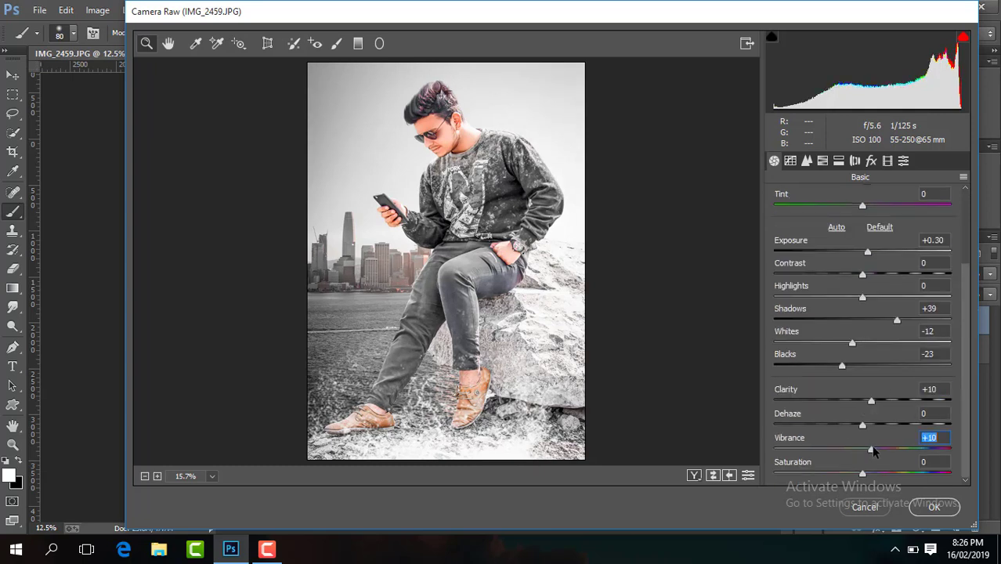
Step: Restore Aquas saturation to +38, set Blues hue -24 and saturation -26, and apply the grade
{"action": "left_click", "coordinate": [822, 161]}
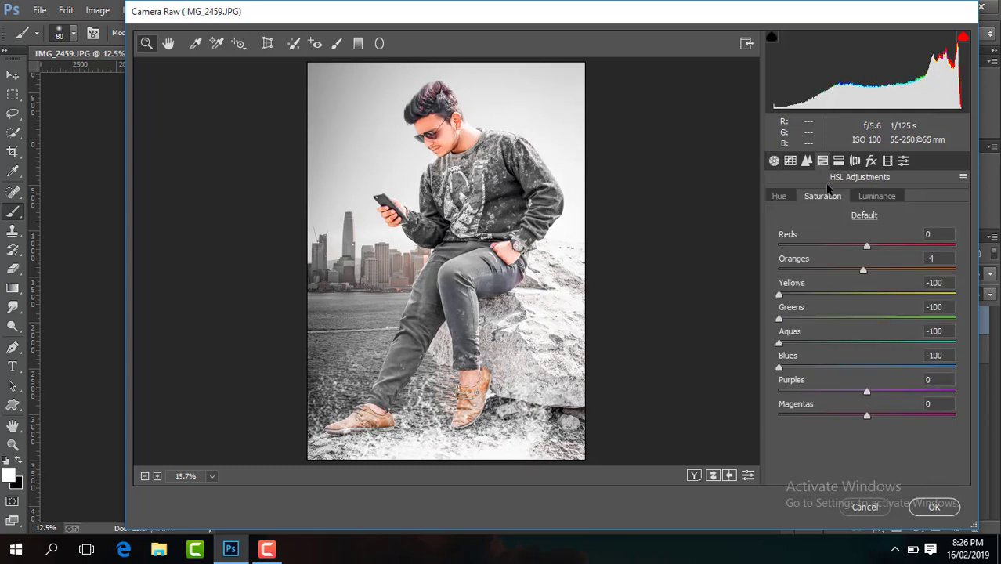
{"action": "left_click", "coordinate": [887, 343]}
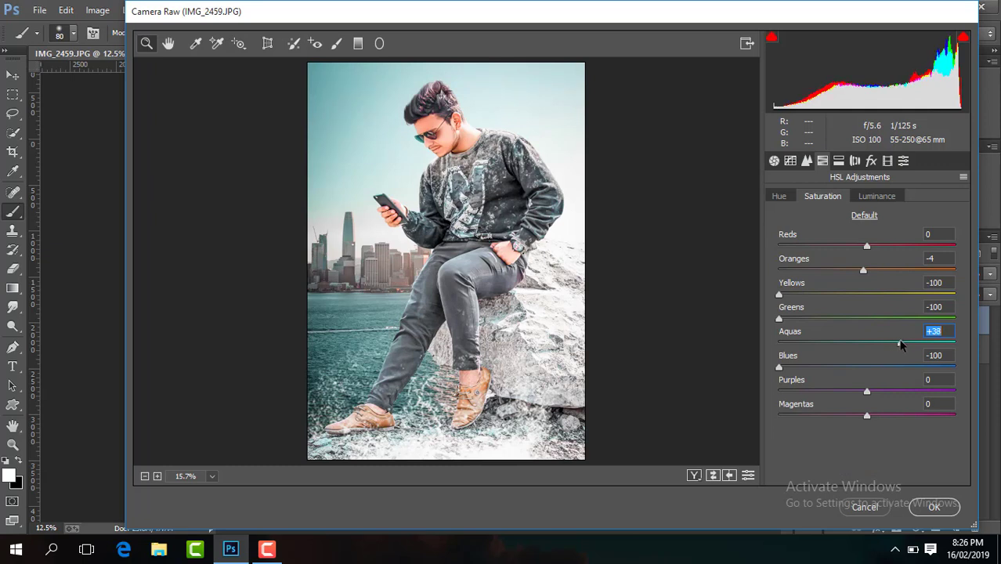
{"action": "left_click", "coordinate": [779, 196]}
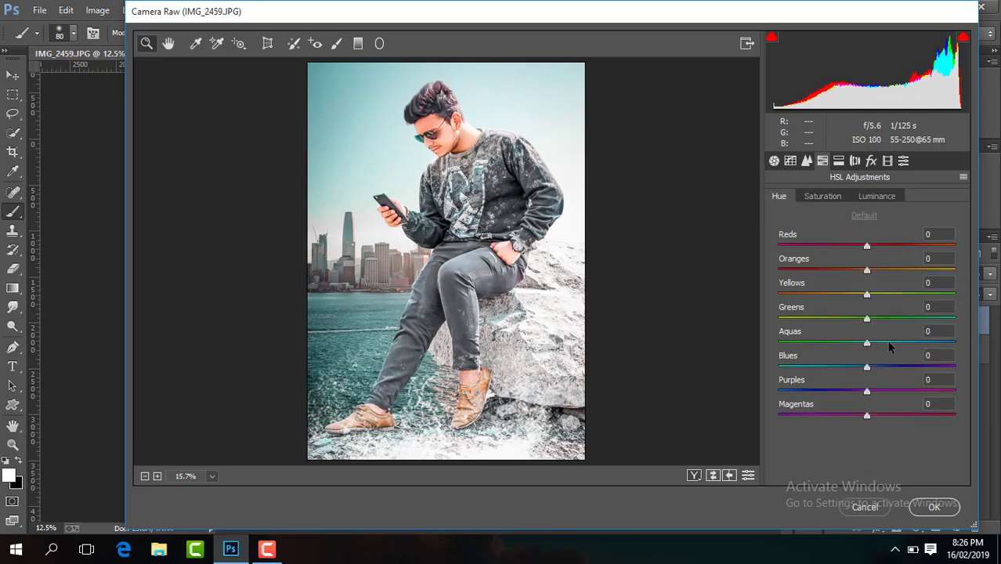
{"action": "key", "text": "ctrl+alt+shift+s"}
{"action": "left_click", "coordinate": [847, 365]}
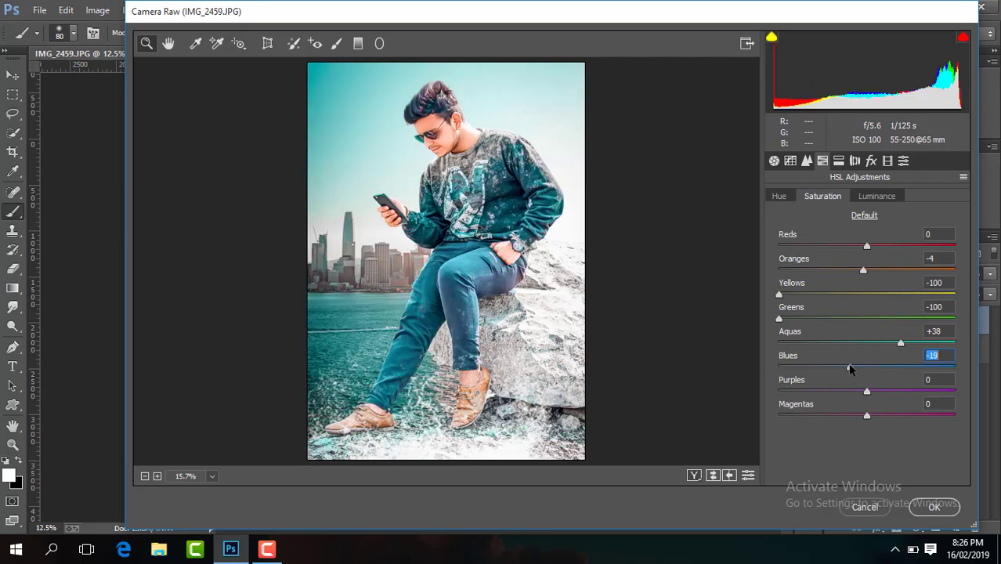
{"action": "left_click", "coordinate": [779, 196]}
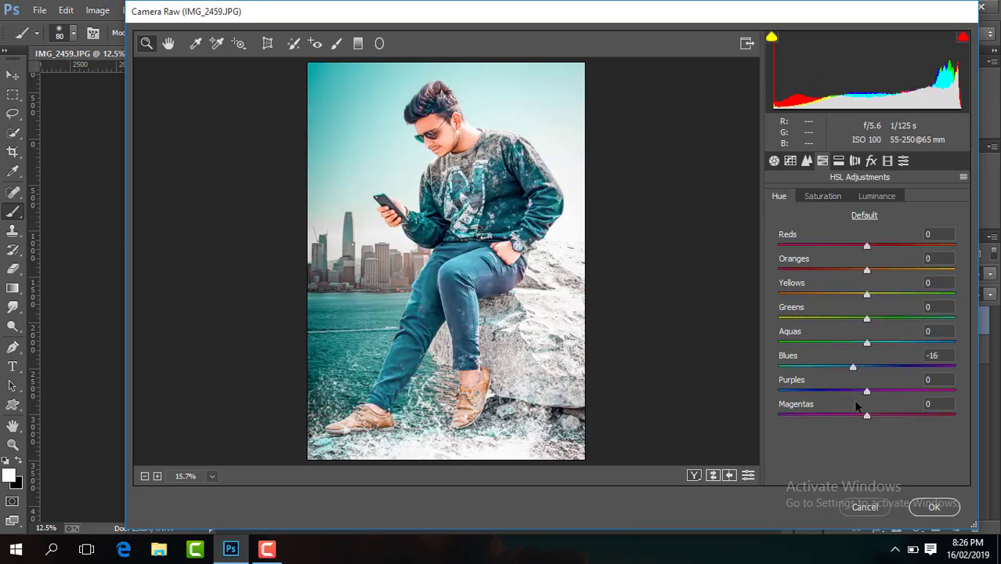
{"action": "left_click", "coordinate": [845, 367]}
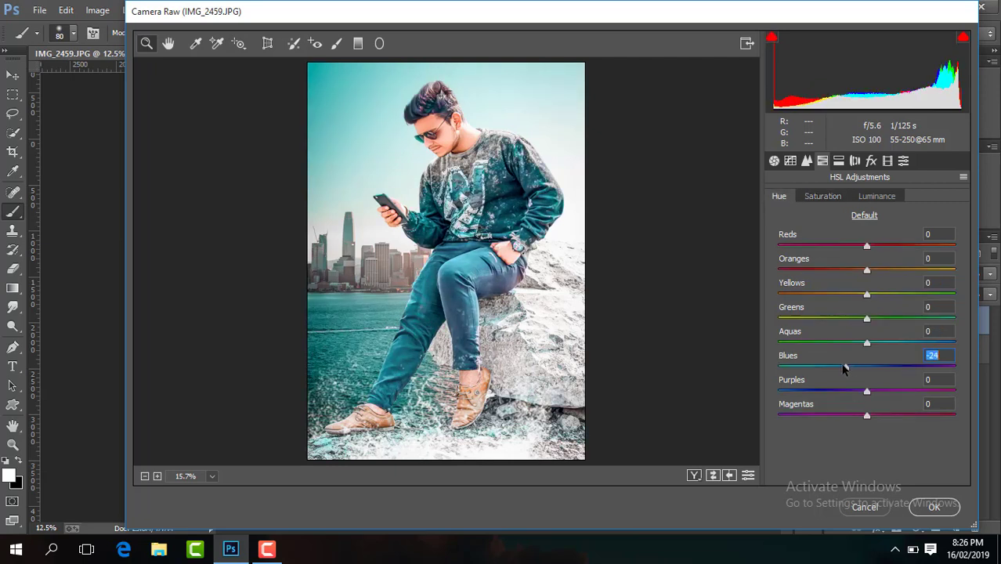
{"action": "left_click", "coordinate": [824, 195]}
{"action": "left_click", "coordinate": [844, 367]}
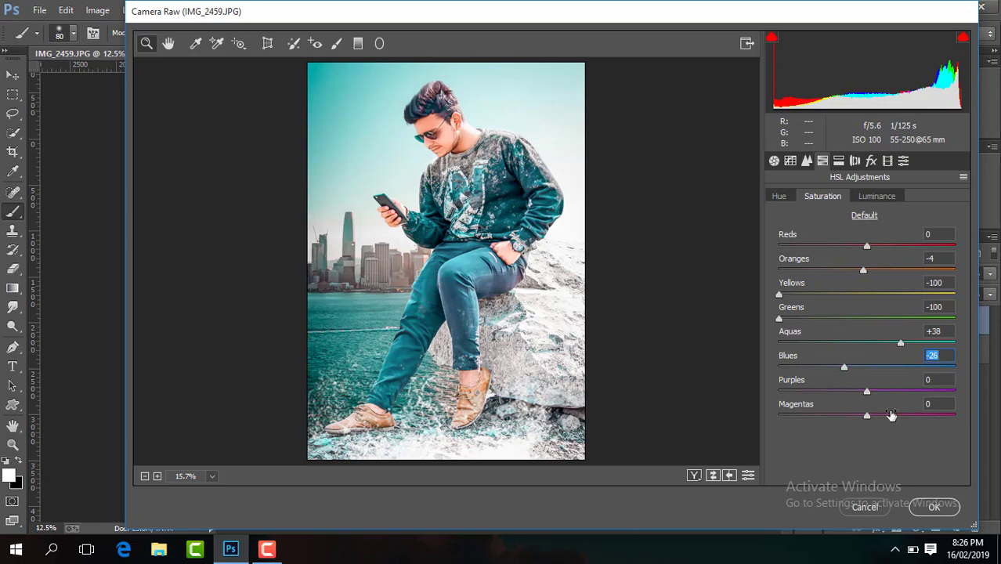
{"action": "left_click", "coordinate": [943, 508]}
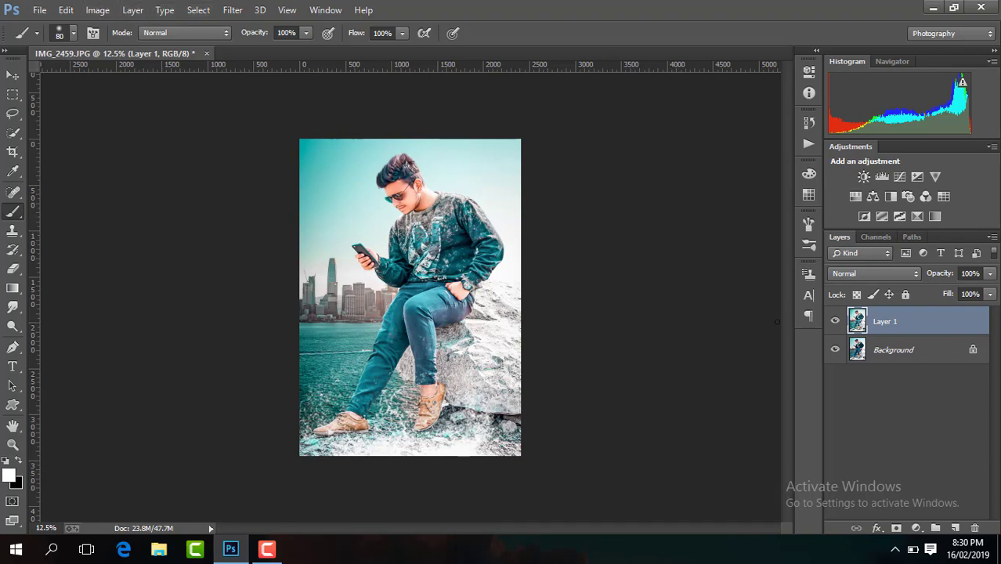
Step: Flatten the graded image and duplicate it into Layer 1
{"action": "left_click", "coordinate": [836, 318]}
{"action": "right_click", "coordinate": [913, 332]}
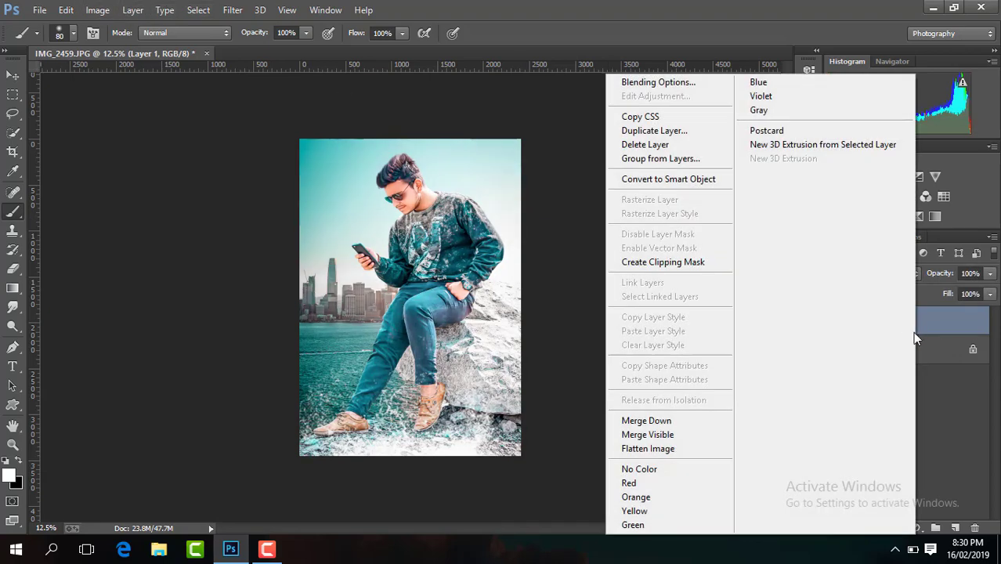
{"action": "left_click", "coordinate": [659, 449]}
{"action": "key", "text": "ctrl+j"}
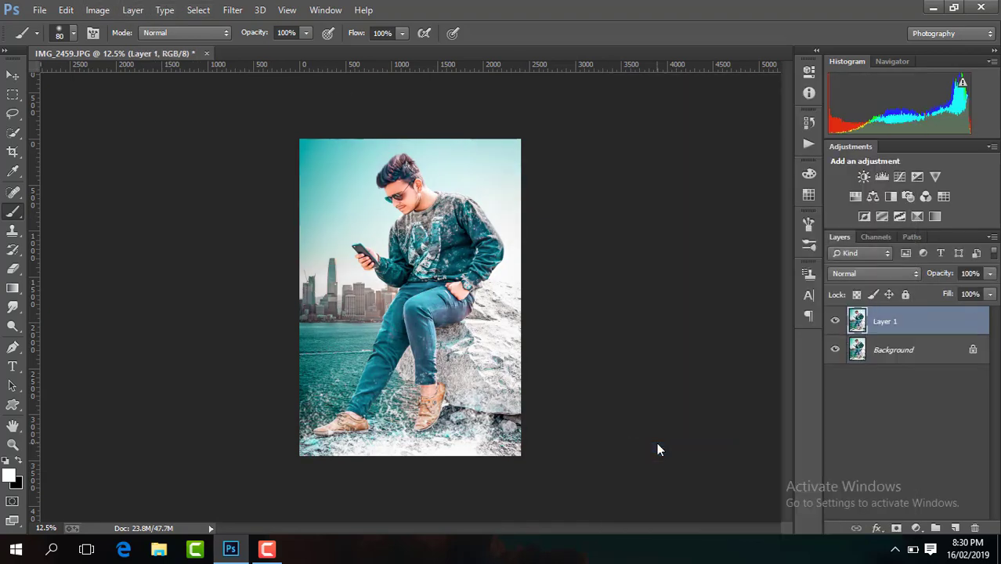
Step: In Image Size, switch dimensions to pixels and set resolution to 300 ppi
{"action": "left_click", "coordinate": [97, 9]}
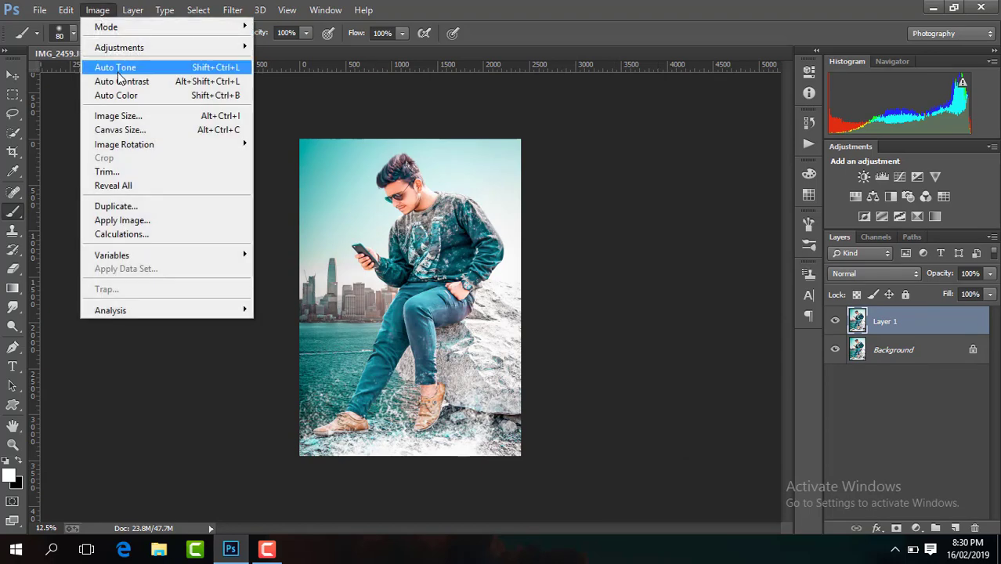
{"action": "left_click", "coordinate": [141, 117]}
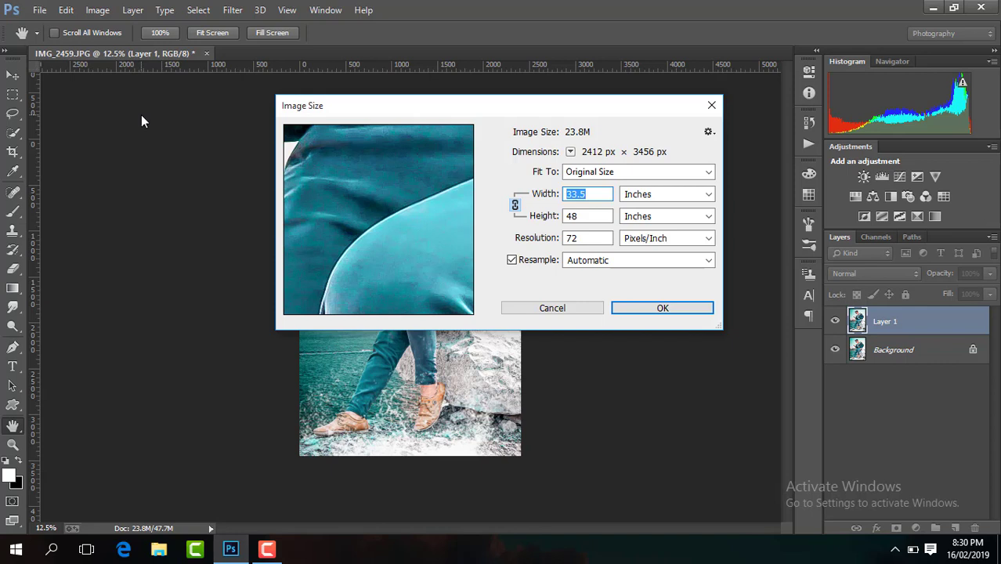
{"action": "left_click", "coordinate": [642, 194]}
{"action": "left_click", "coordinate": [647, 221]}
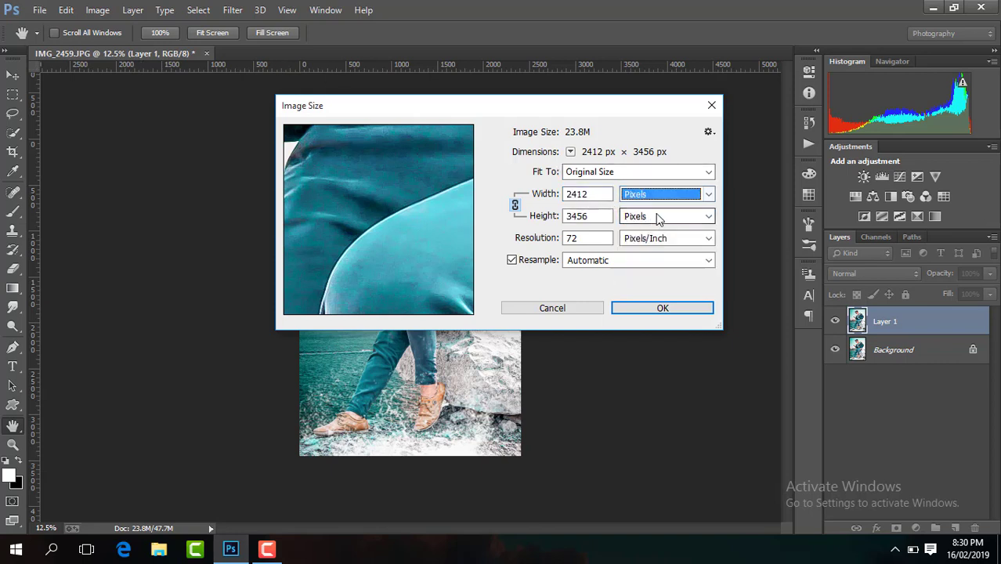
{"action": "left_click_drag", "start_coordinate": [592, 196], "coordinate": [559, 194]}
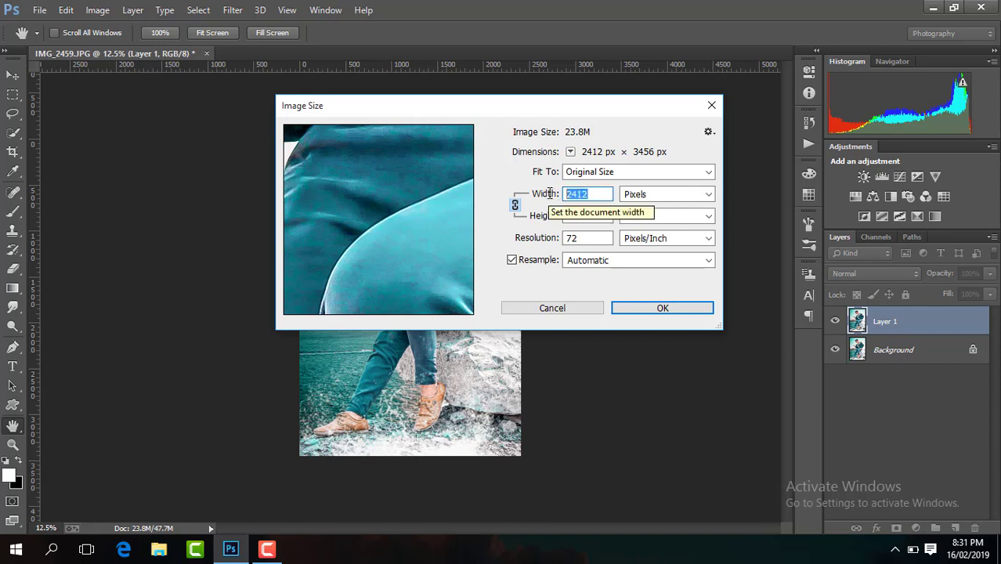
{"action": "left_click", "coordinate": [576, 238]}
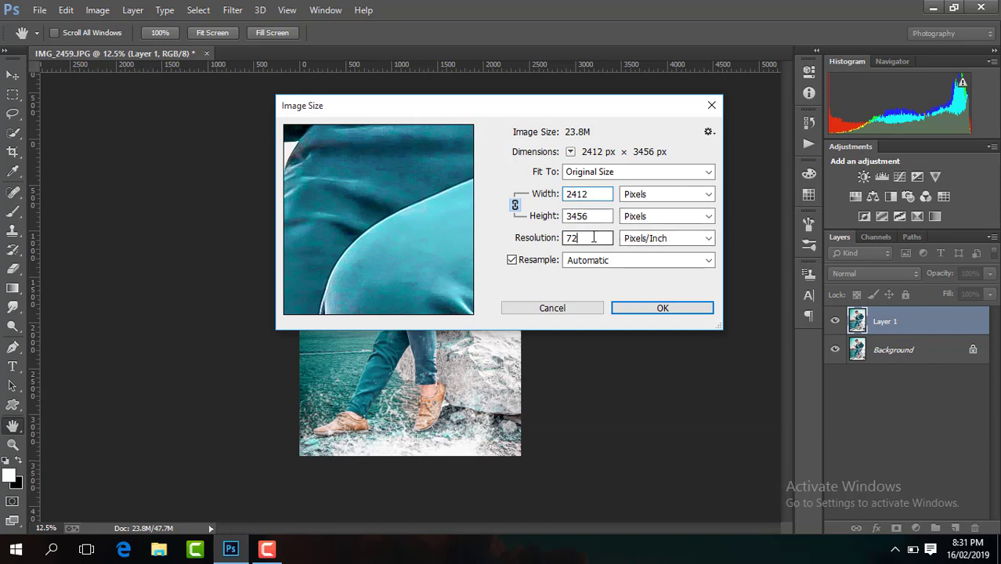
{"action": "double_click", "coordinate": [576, 239]}
{"action": "type", "text": "300"}
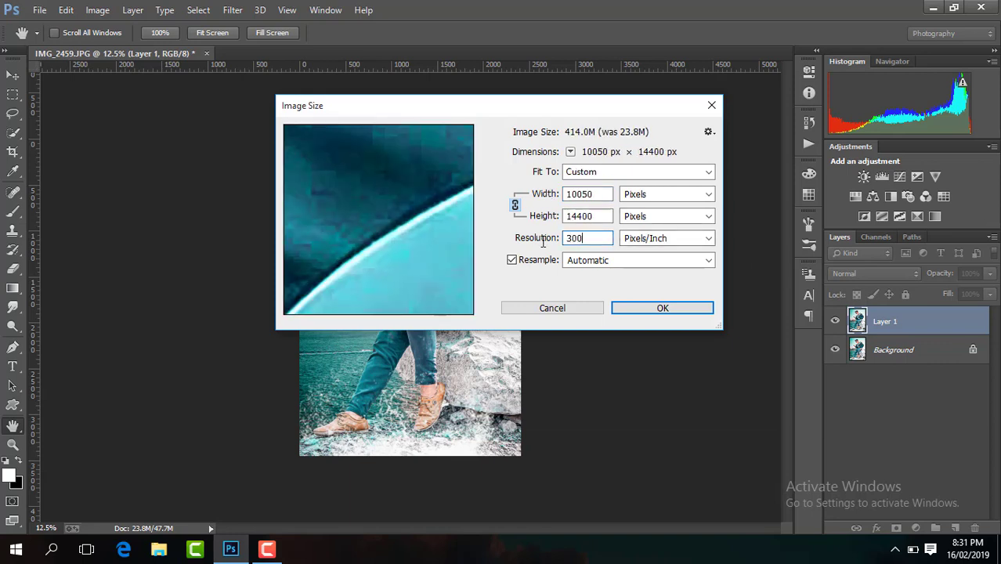
Step: Enter width 4000, then height 5592 pixels with proportions constrained, and apply the resize
{"action": "double_click", "coordinate": [595, 219]}
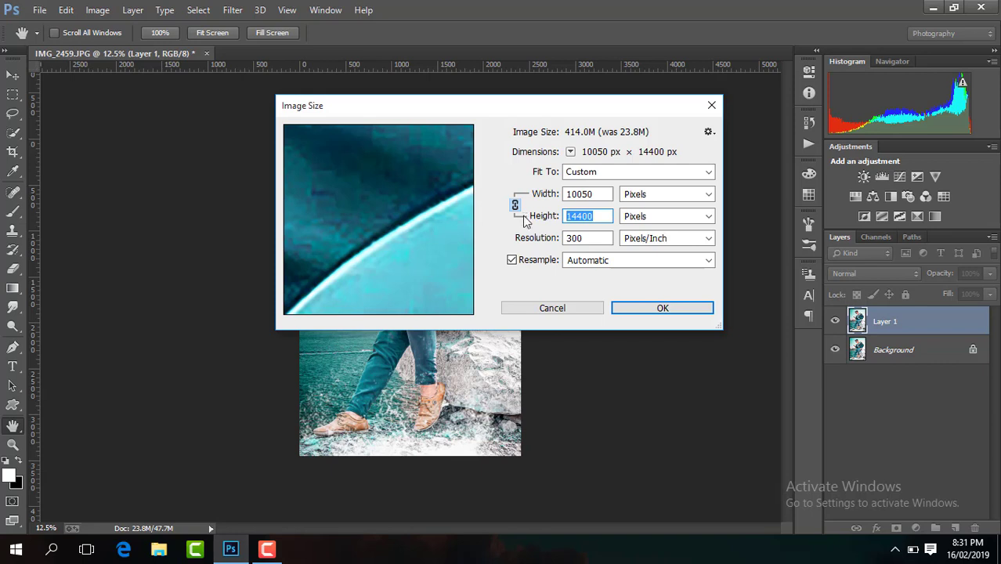
{"action": "double_click", "coordinate": [595, 194]}
{"action": "type", "text": "4"}
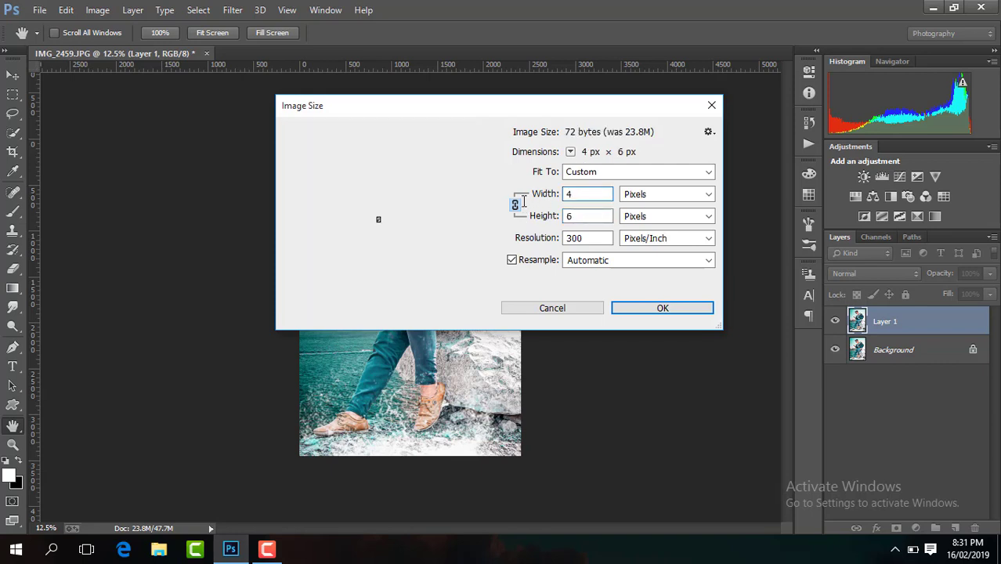
{"action": "type", "text": "000"}
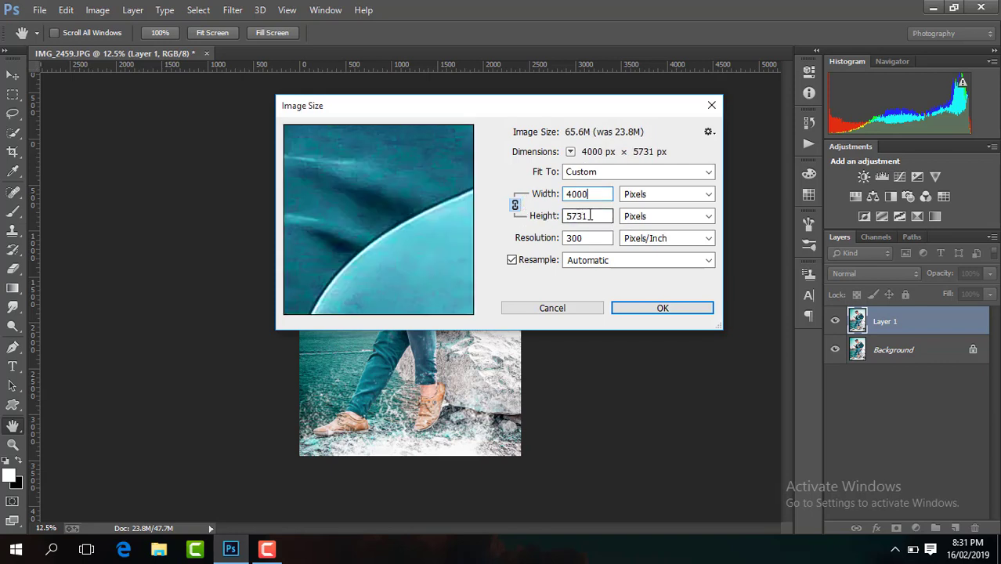
{"action": "key", "text": "Tab"}
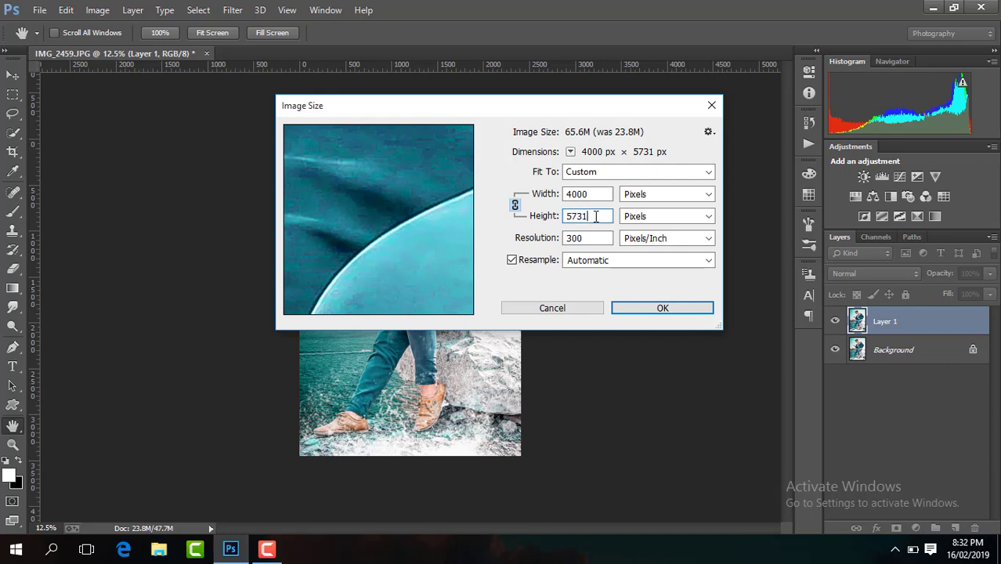
{"action": "type", "text": "55"}
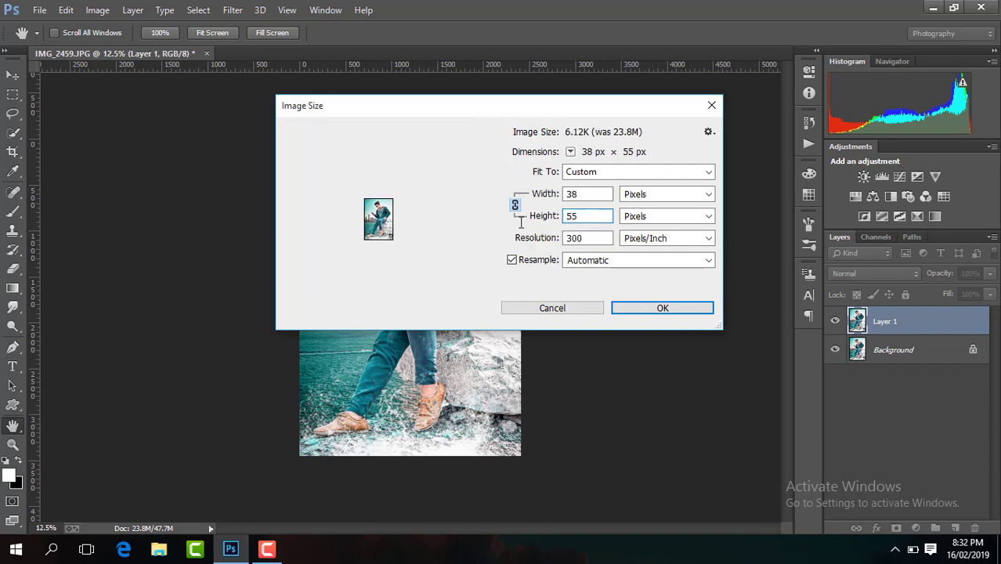
{"action": "type", "text": "92"}
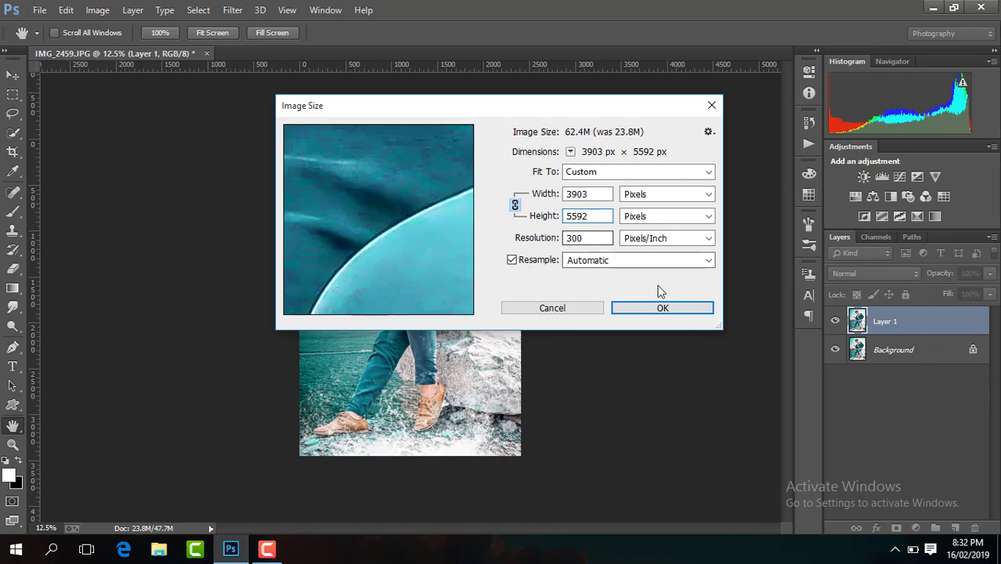
{"action": "left_click", "coordinate": [664, 308]}
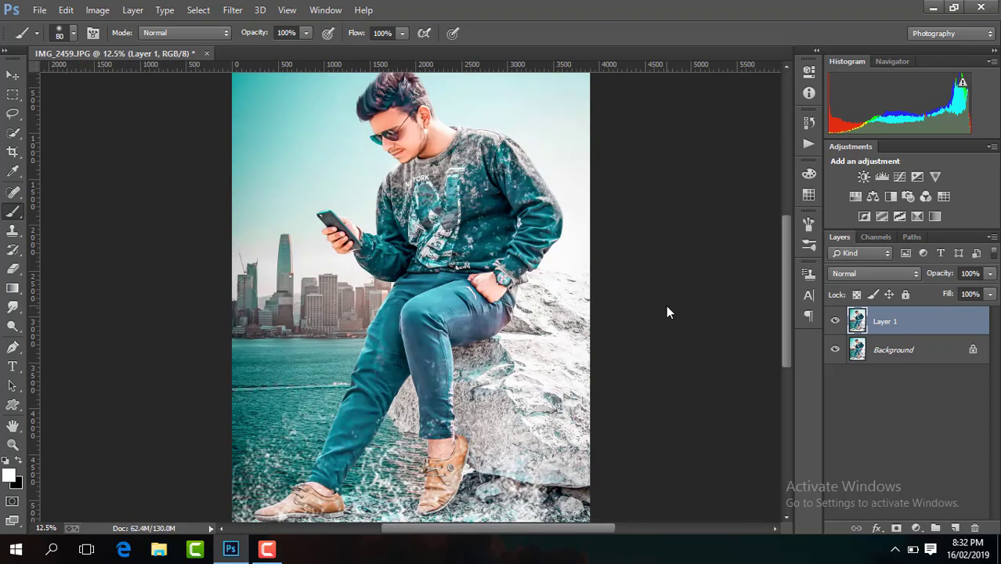
Step: Inspect the resized image, flatten all layers into a single Background, and refit the view
{"action": "key", "text": "ctrl+plus"}
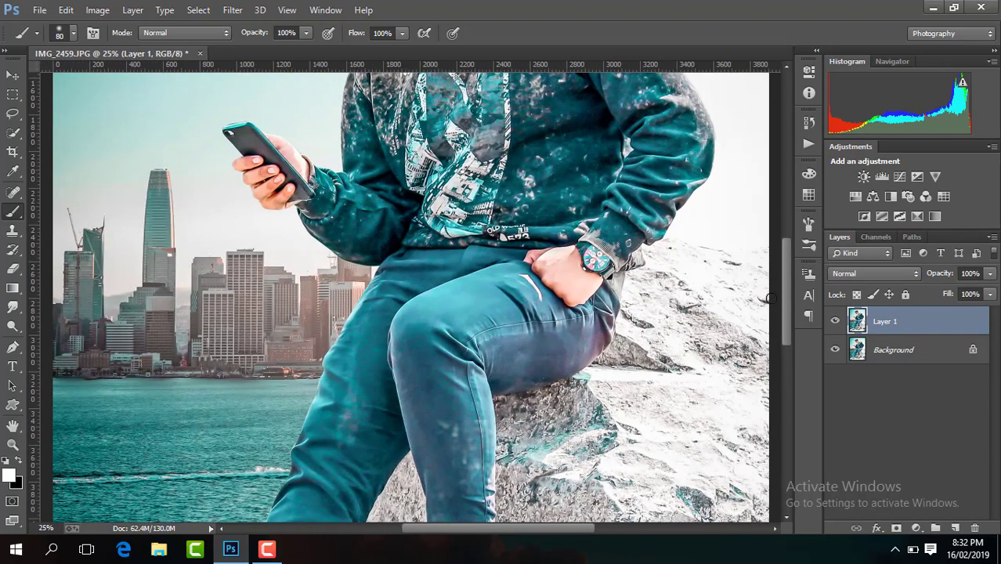
{"action": "left_click_drag", "start_coordinate": [786, 320], "coordinate": [781, 270]}
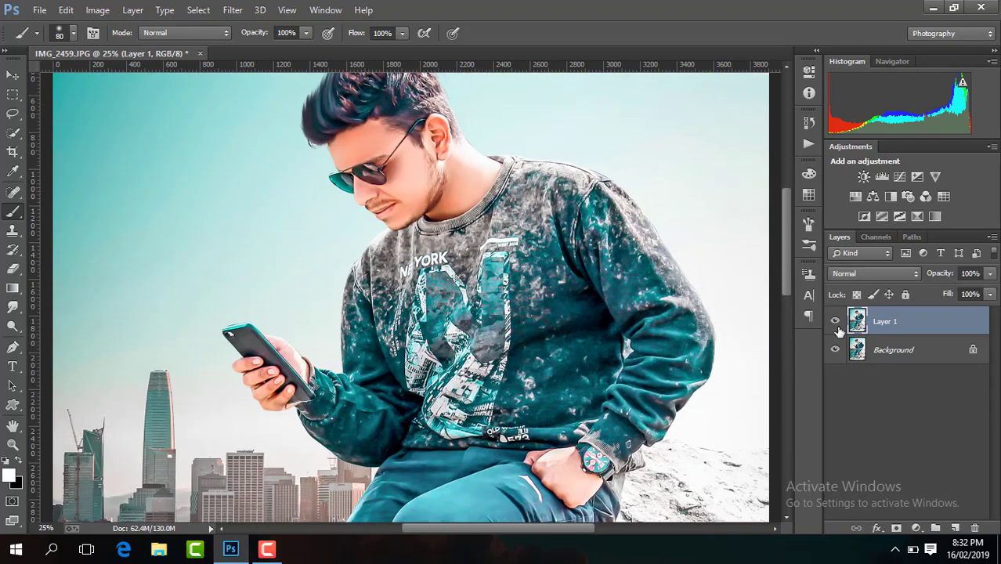
{"action": "right_click", "coordinate": [881, 327]}
{"action": "left_click", "coordinate": [639, 448]}
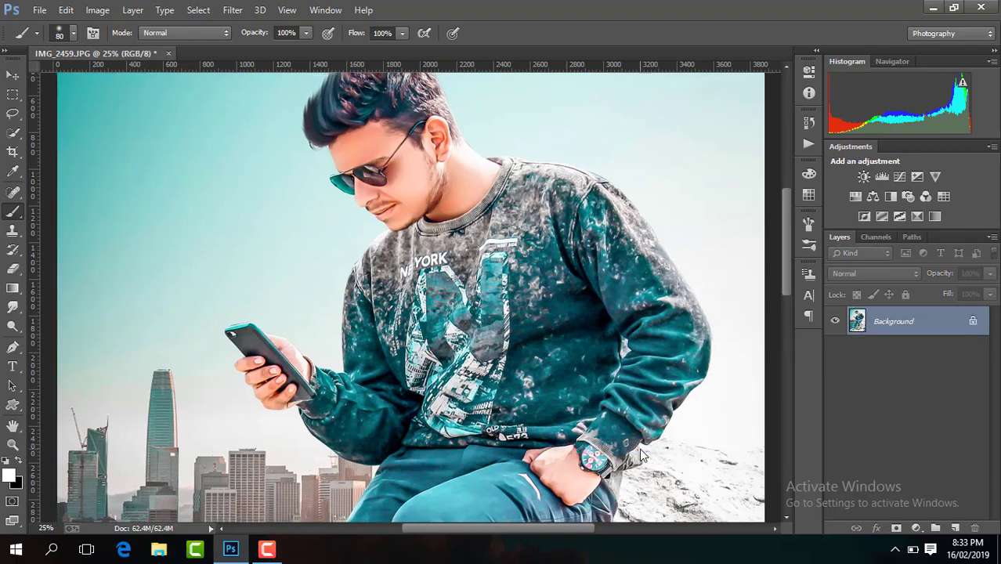
{"action": "key", "text": "ctrl+minus"}
{"action": "key", "text": "ctrl+minus"}
{"action": "key", "text": "ctrl+minus"}
{"action": "key", "text": "ctrl+minus"}
{"action": "key", "text": "ctrl+minus"}
{"action": "key", "text": "ctrl+plus"}
{"action": "key", "text": "ctrl+plus"}
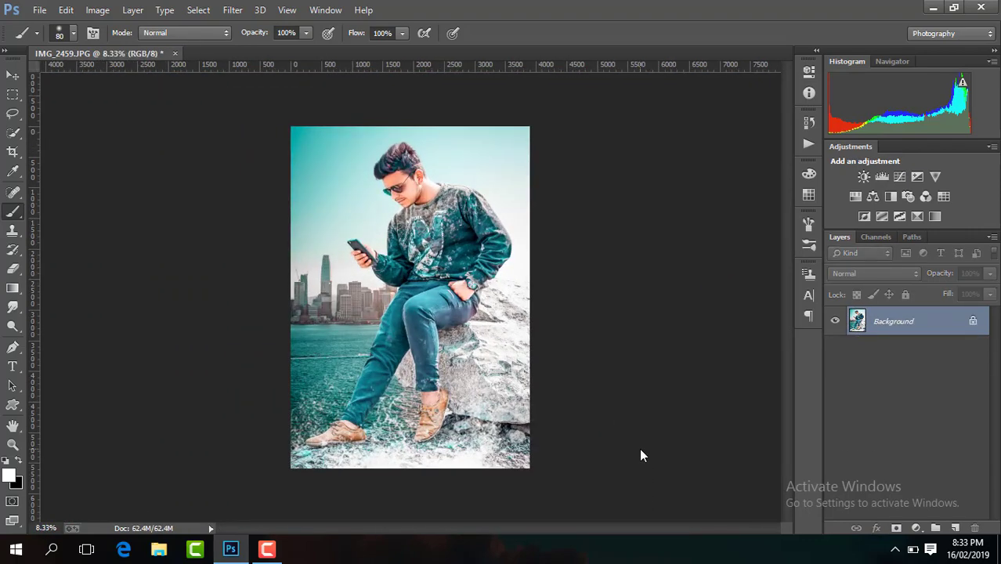
Step: Duplicate the Background into a new Layer 1
{"action": "left_click", "coordinate": [267, 548]}
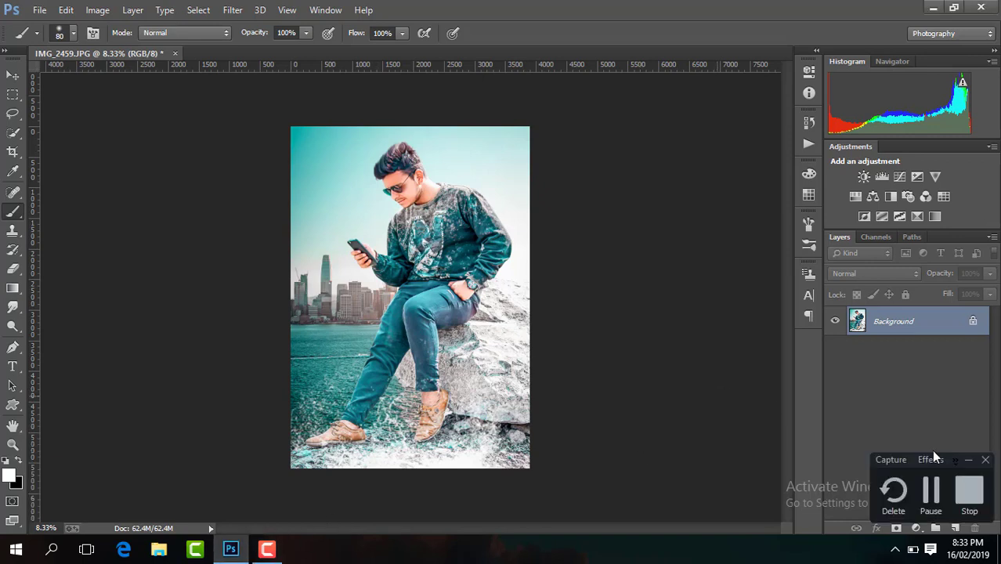
{"action": "left_click", "coordinate": [968, 460]}
{"action": "key", "text": "ctrl+j"}
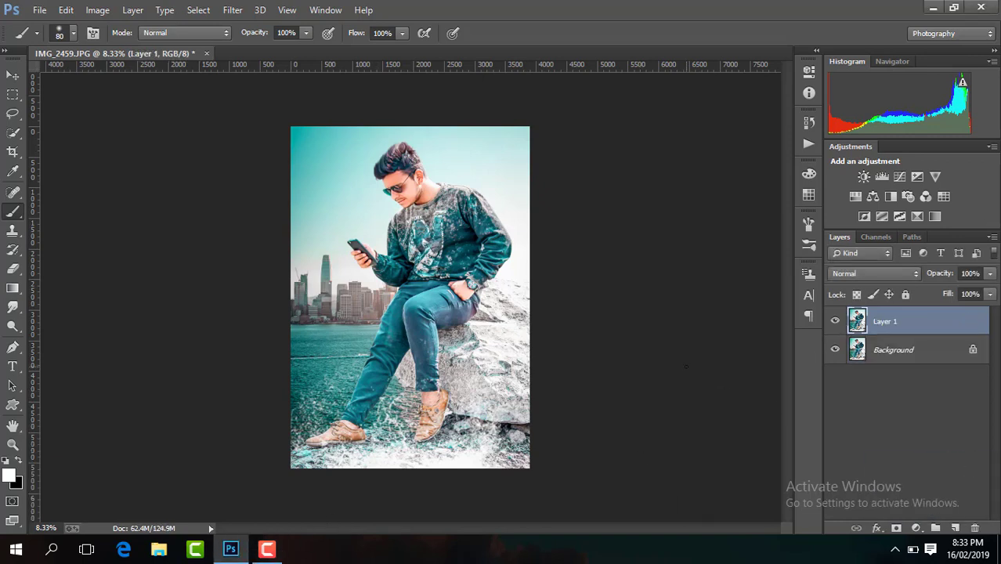
Step: Fade black up from the bottom of the photo on Layer 1 using a black foreground gradient
{"action": "left_click", "coordinate": [13, 288]}
{"action": "left_click", "coordinate": [19, 463]}
{"action": "key", "text": "ctrl+plus"}
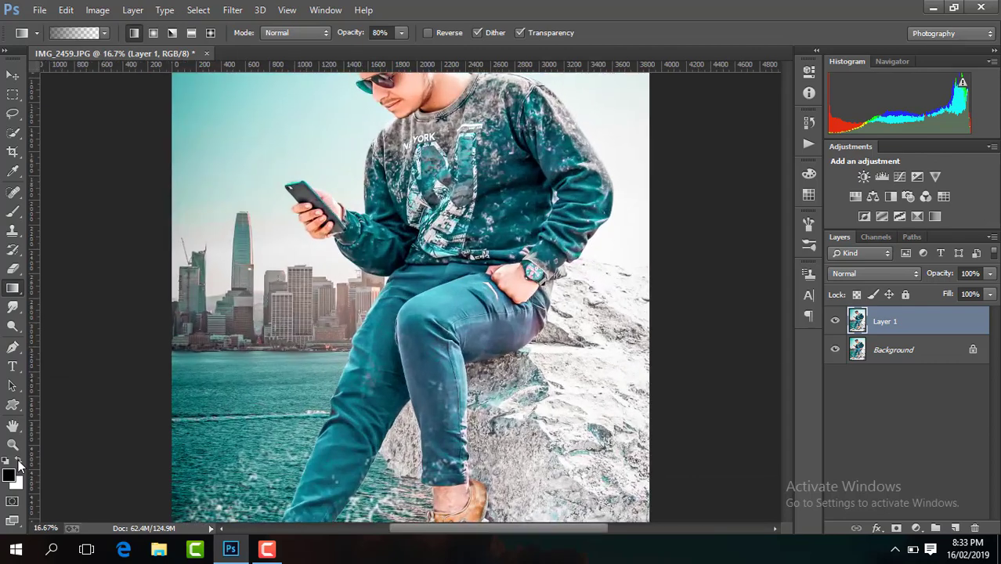
{"action": "left_click_drag", "start_coordinate": [782, 351], "coordinate": [782, 393]}
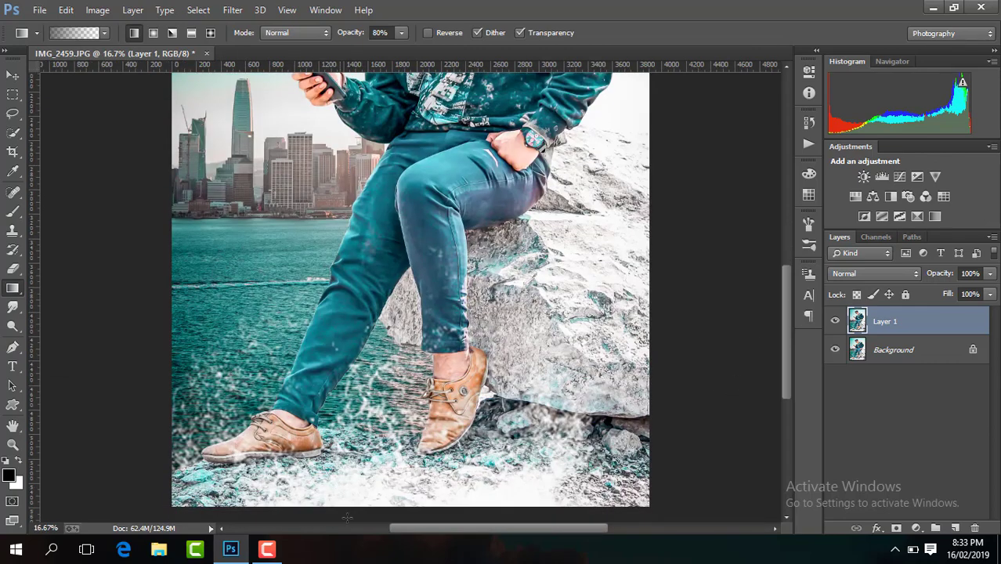
{"action": "left_click_drag", "start_coordinate": [418, 506], "coordinate": [420, 253]}
{"action": "key", "text": "ctrl+minus"}
{"action": "key", "text": "ctrl+minus"}
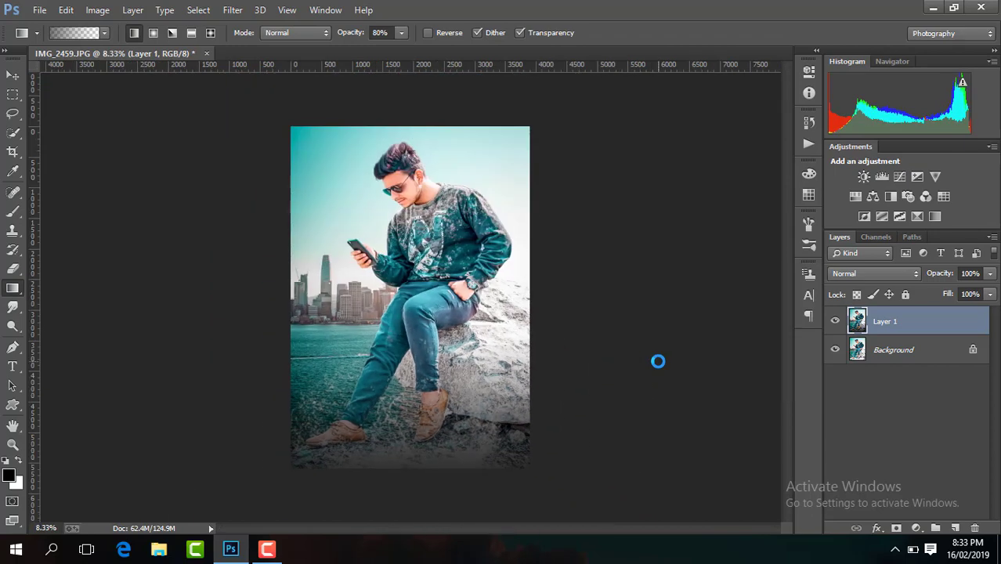
Step: Set Layer 1 to 77% opacity and merge the visible layers into the Background
{"action": "left_click", "coordinate": [835, 322]}
{"action": "left_click", "coordinate": [835, 321]}
{"action": "left_click", "coordinate": [990, 274]}
{"action": "left_click_drag", "start_coordinate": [991, 292], "coordinate": [974, 293]}
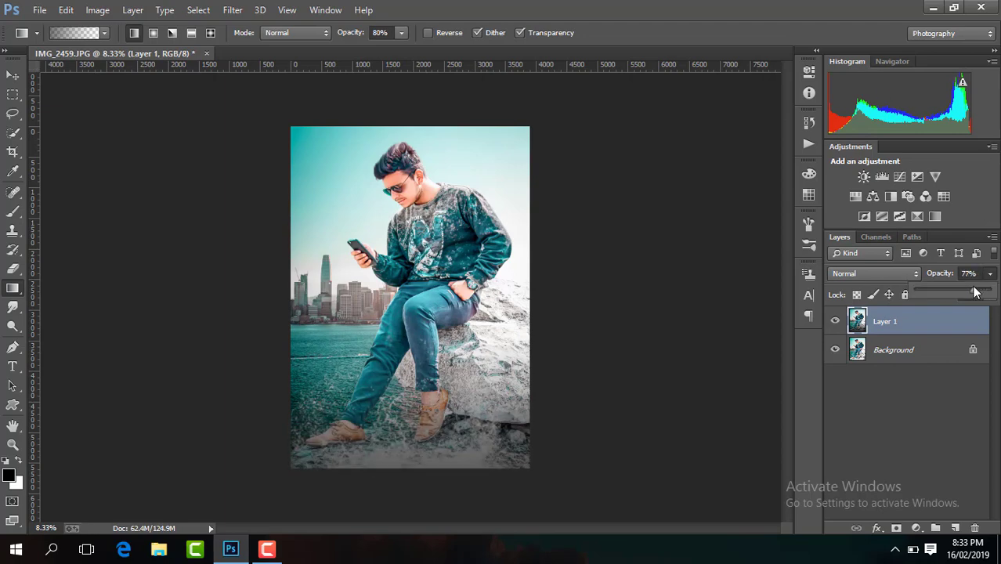
{"action": "left_click", "coordinate": [833, 321]}
{"action": "right_click", "coordinate": [885, 321]}
{"action": "left_click", "coordinate": [654, 430]}
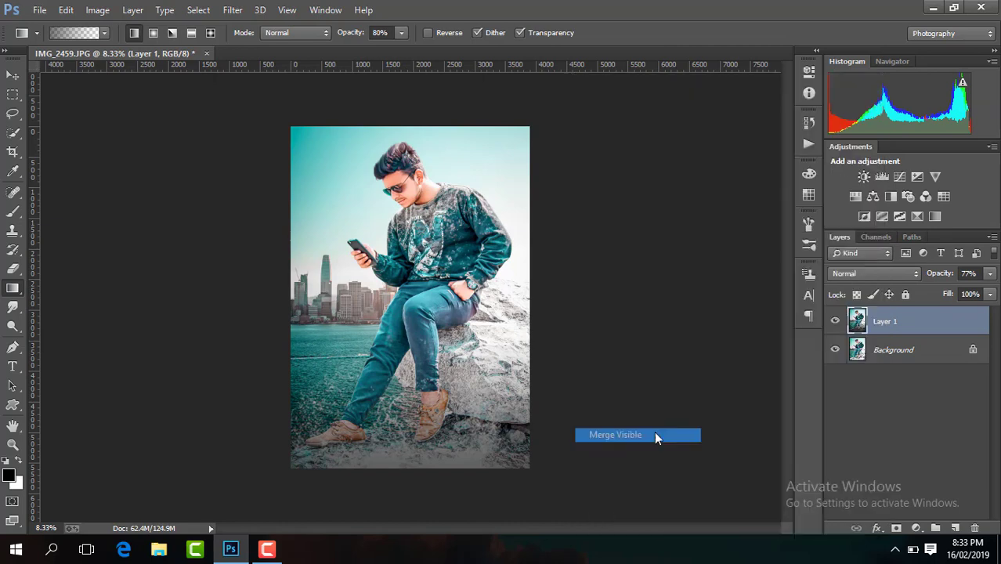
{"action": "key", "text": "ctrl+minus"}
{"action": "key", "text": "ctrl+minus"}
{"action": "key", "text": "ctrl+plus"}
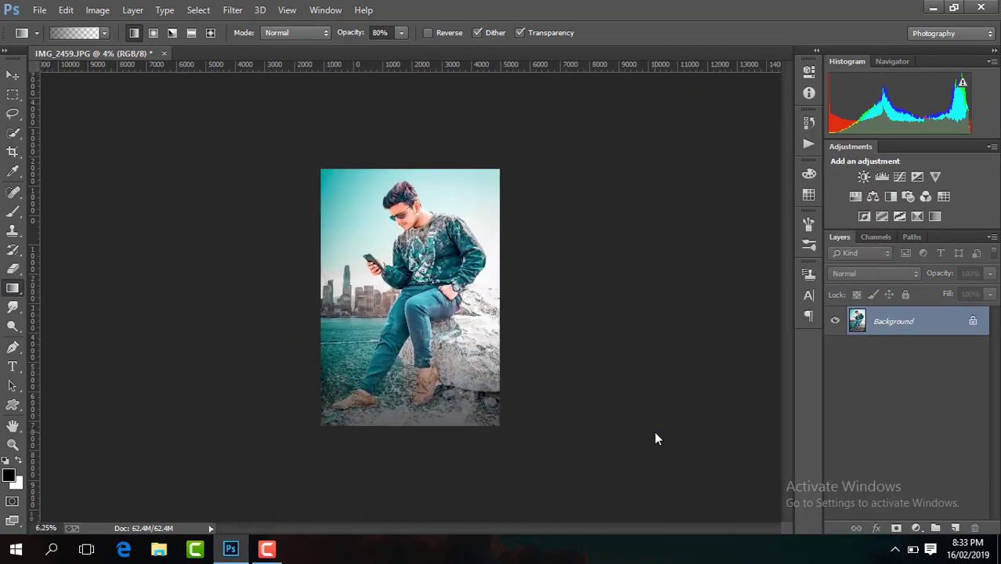
{"action": "key", "text": "ctrl+plus"}
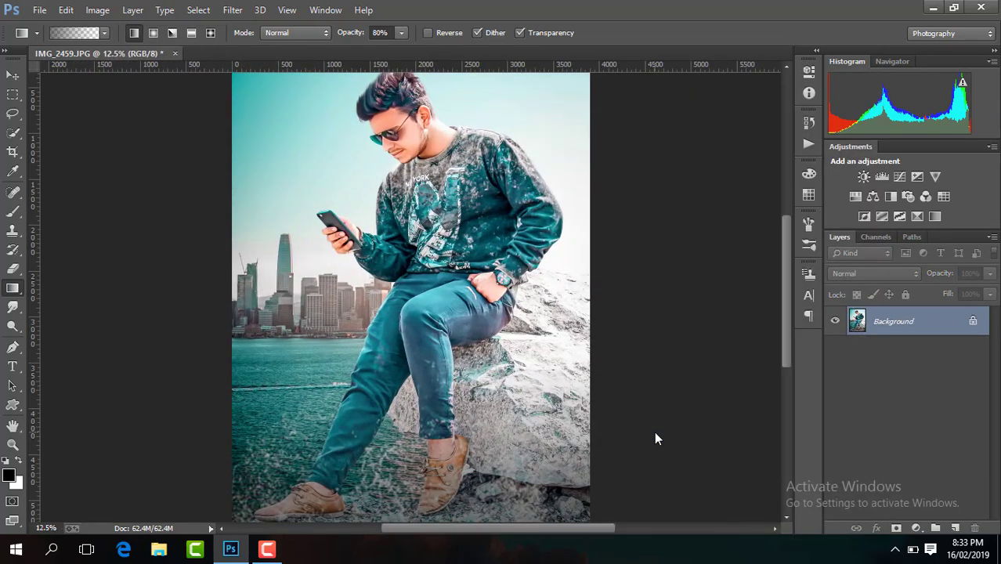
{"action": "key", "text": "ctrl+plus"}
{"action": "key", "text": "ctrl+plus"}
{"action": "key", "text": "ctrl+plus"}
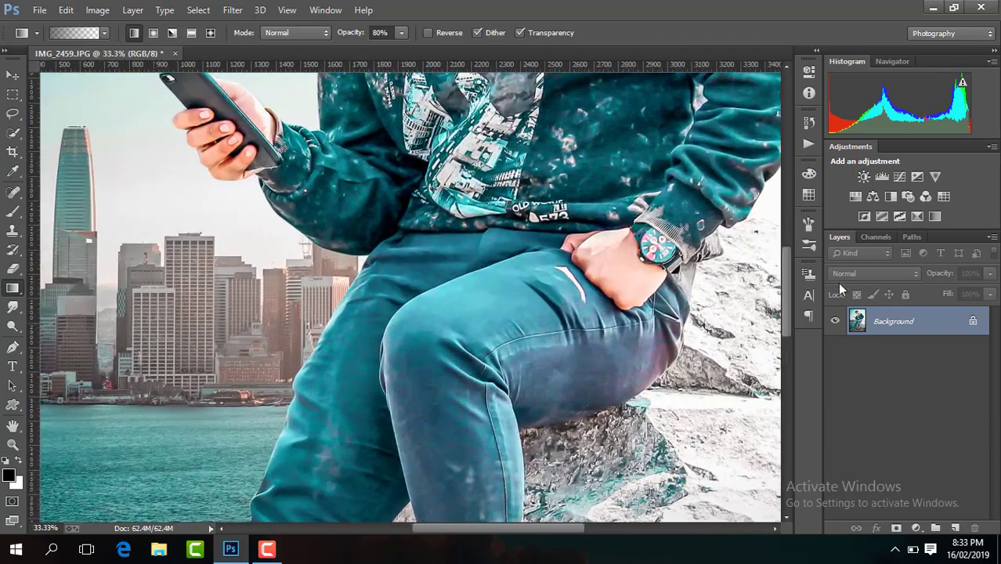
{"action": "left_click_drag", "start_coordinate": [784, 299], "coordinate": [788, 186]}
{"action": "key", "text": "ctrl+plus"}
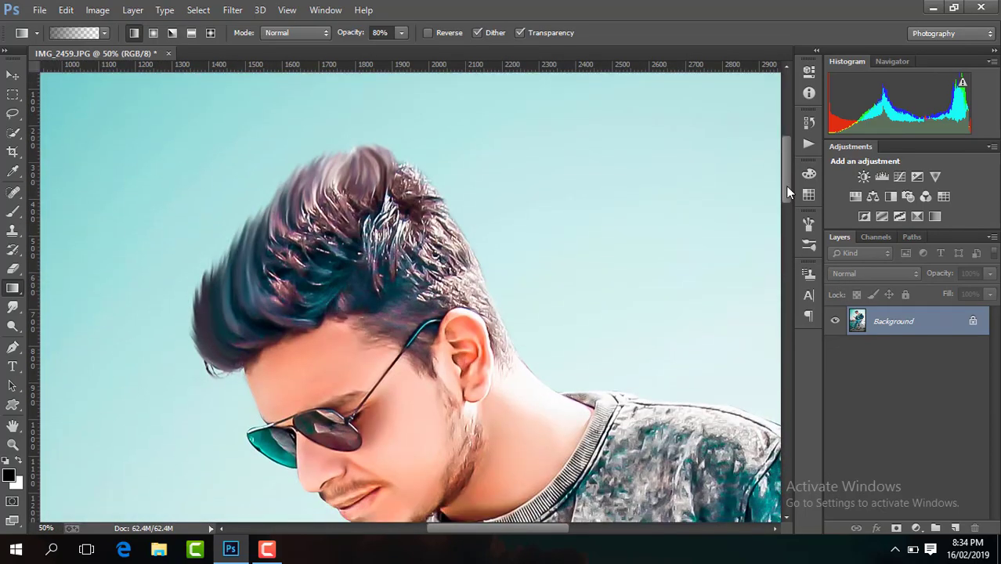
{"action": "key", "text": "ctrl+minus"}
{"action": "key", "text": "ctrl+minus"}
{"action": "key", "text": "ctrl+minus"}
{"action": "key", "text": "ctrl+minus"}
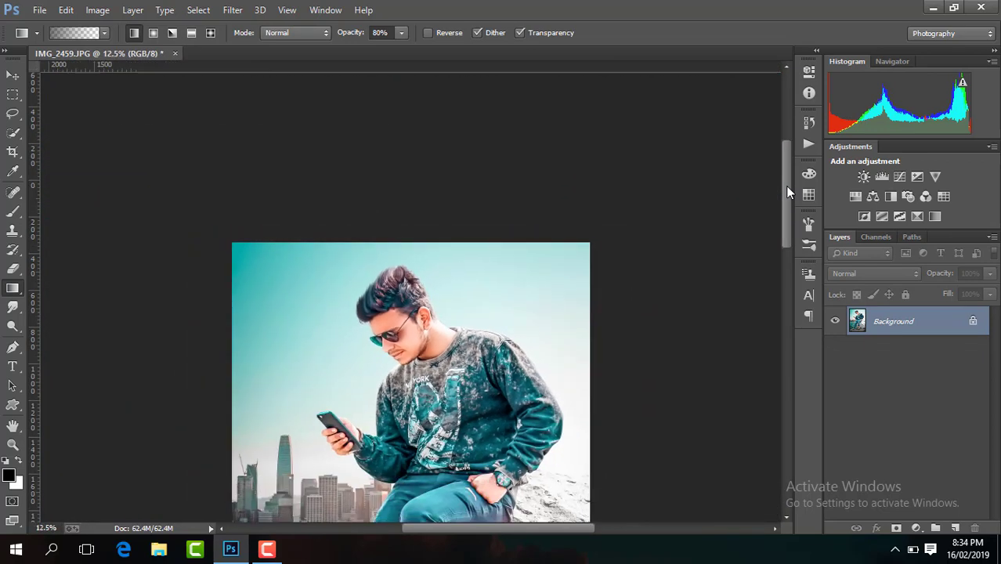
{"action": "key", "text": "ctrl+minus"}
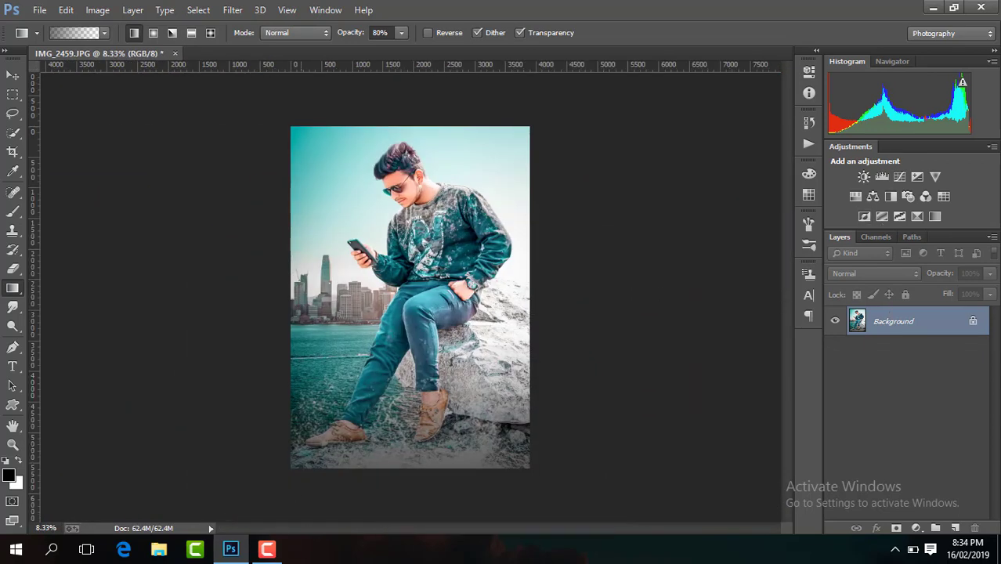